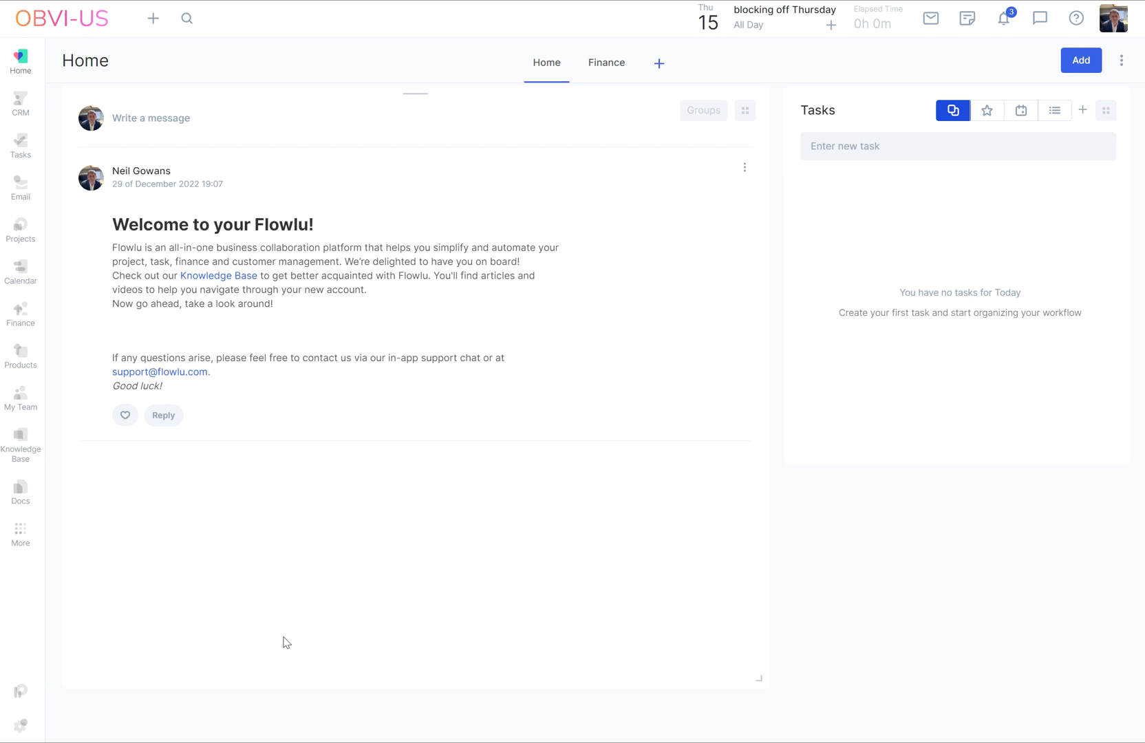
Under More > Record Lists, add a list named 'Meeting Notes' with item-page comments enabled
click(20, 533)
click(91, 201)
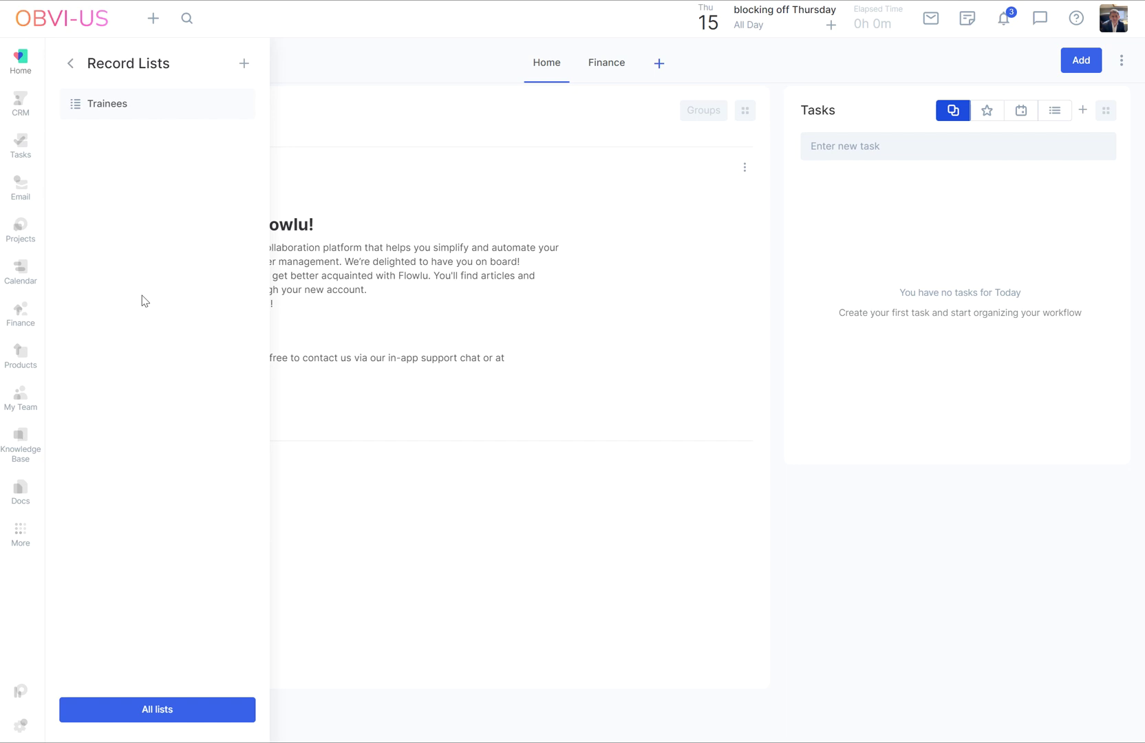
click(244, 65)
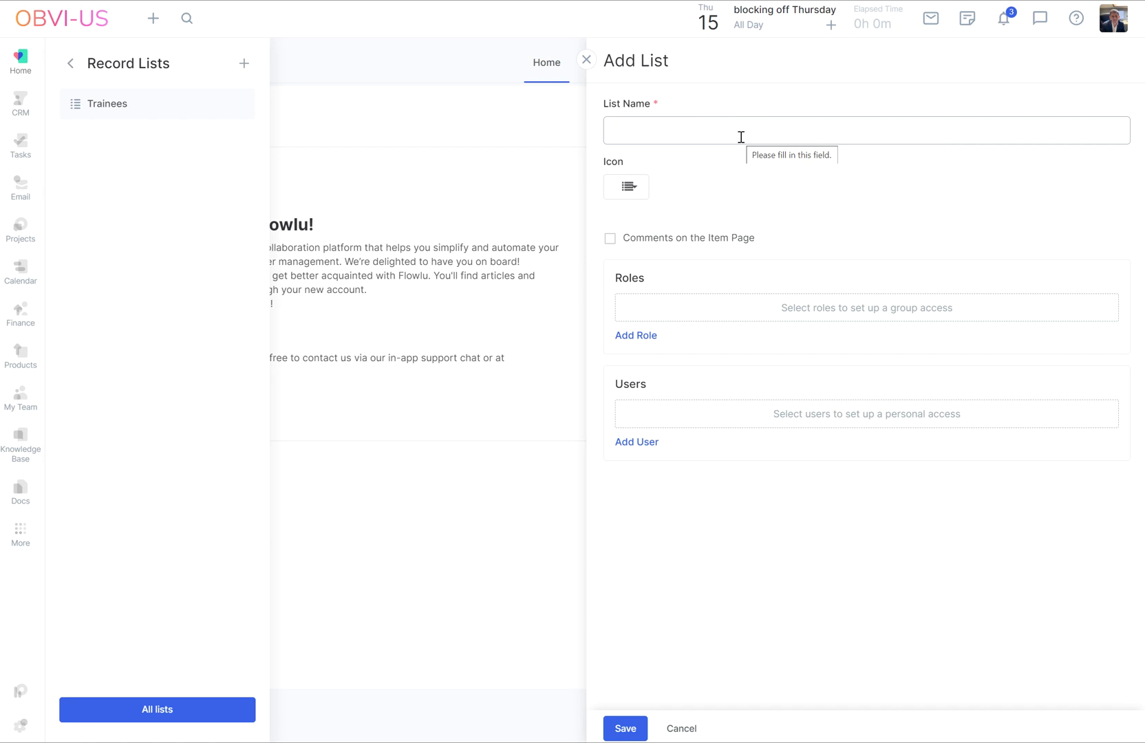
text(Meeting Notes)
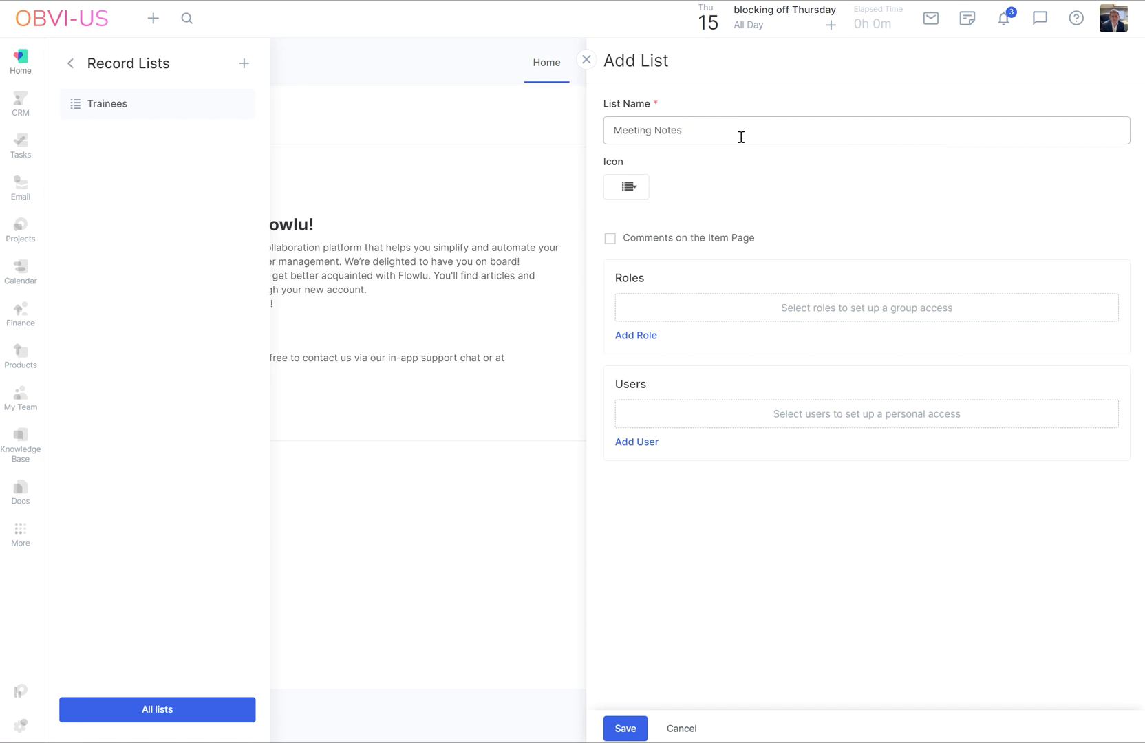
click(610, 239)
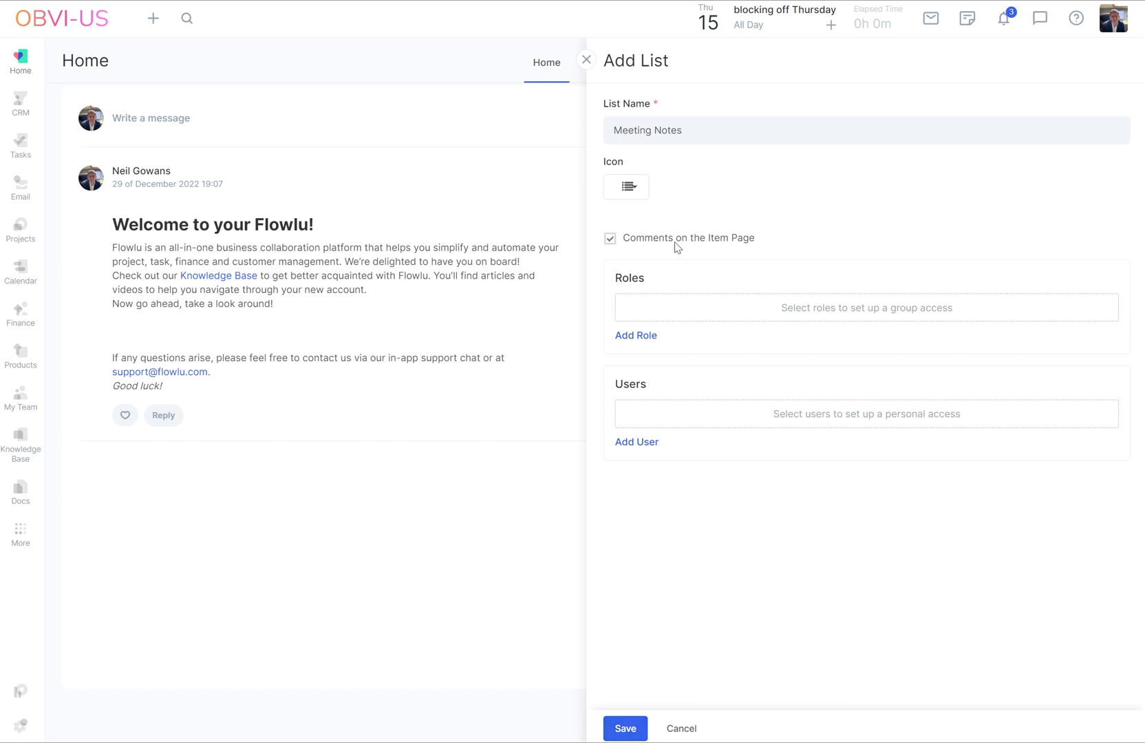
Save the Meeting Notes list, then open Portal Settings' Custom Fields main settings
click(627, 730)
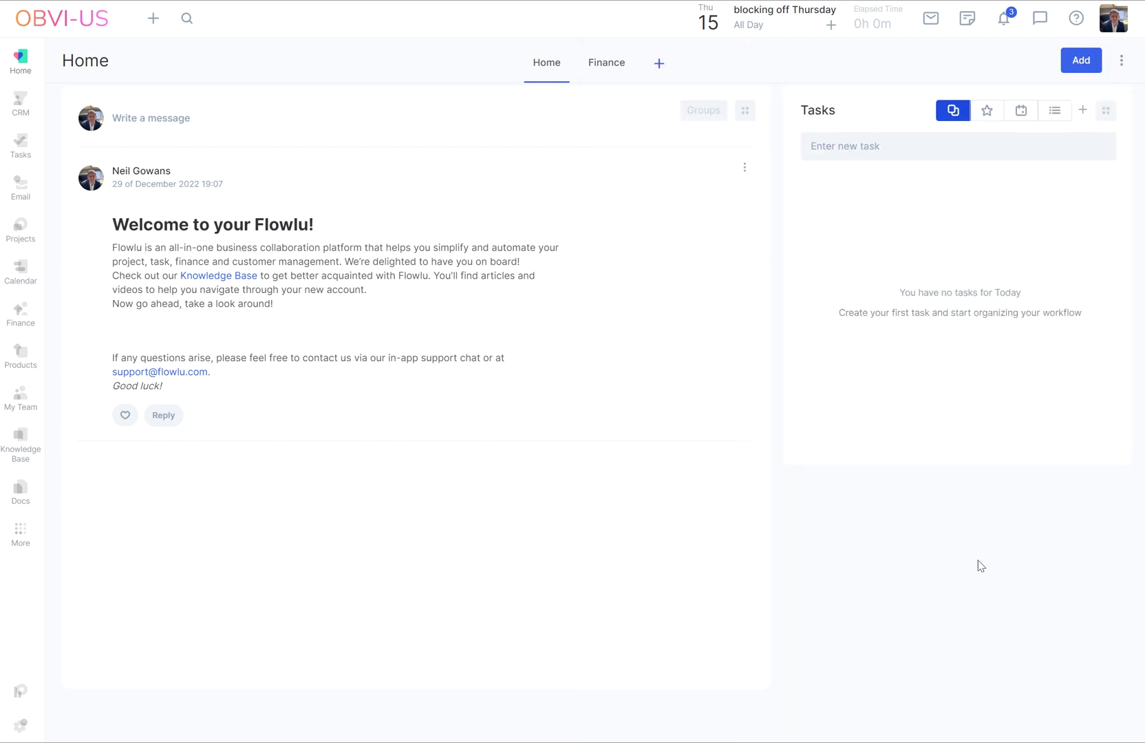
click(20, 728)
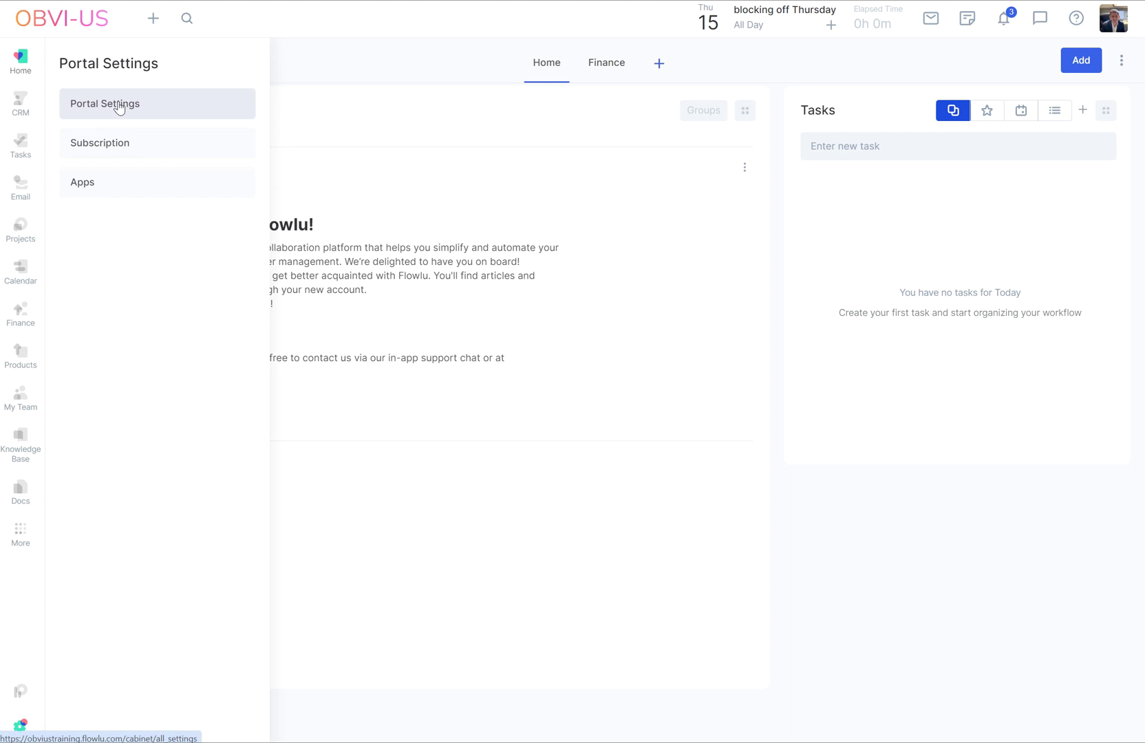
click(118, 104)
scroll(99, 482, down, 8)
scroll(98, 482, down, 3)
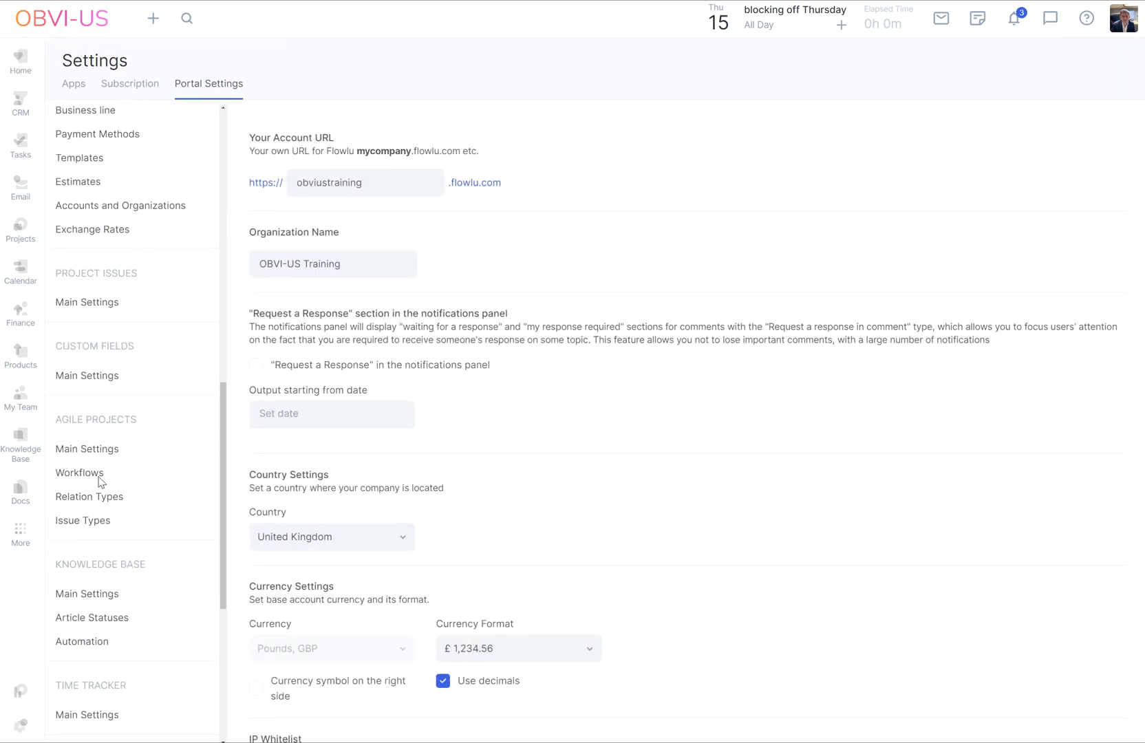
click(103, 373)
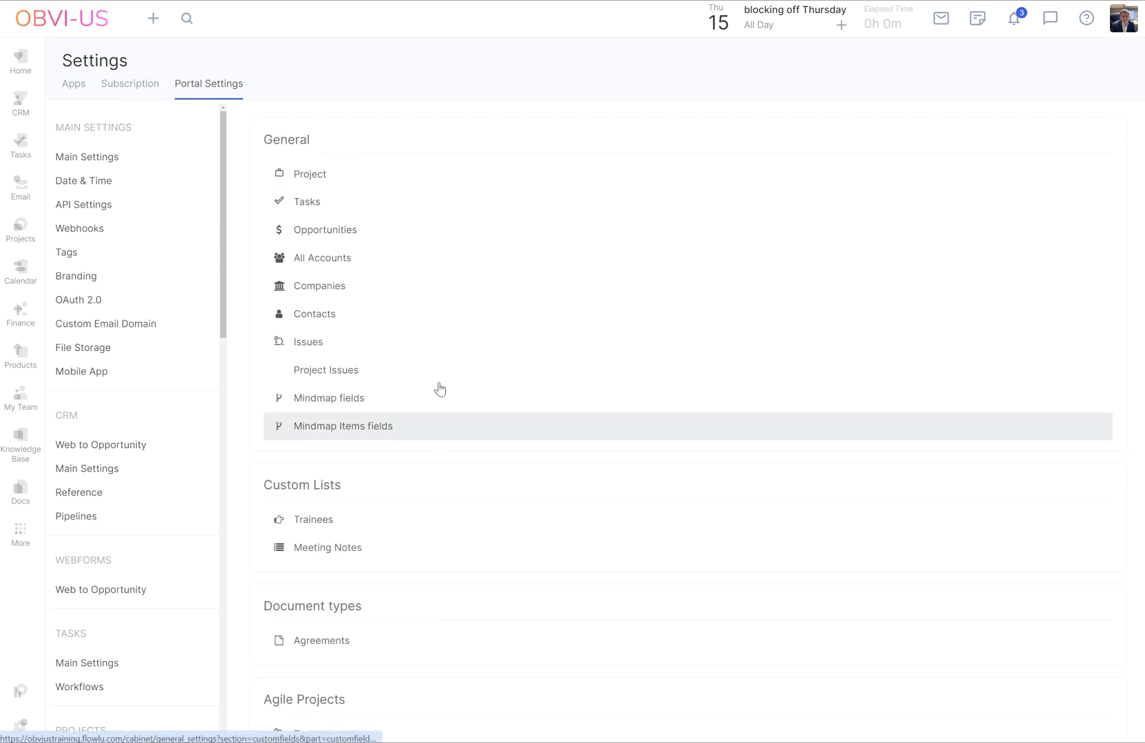
scroll(407, 722, down, 3)
scroll(407, 726, up, 3)
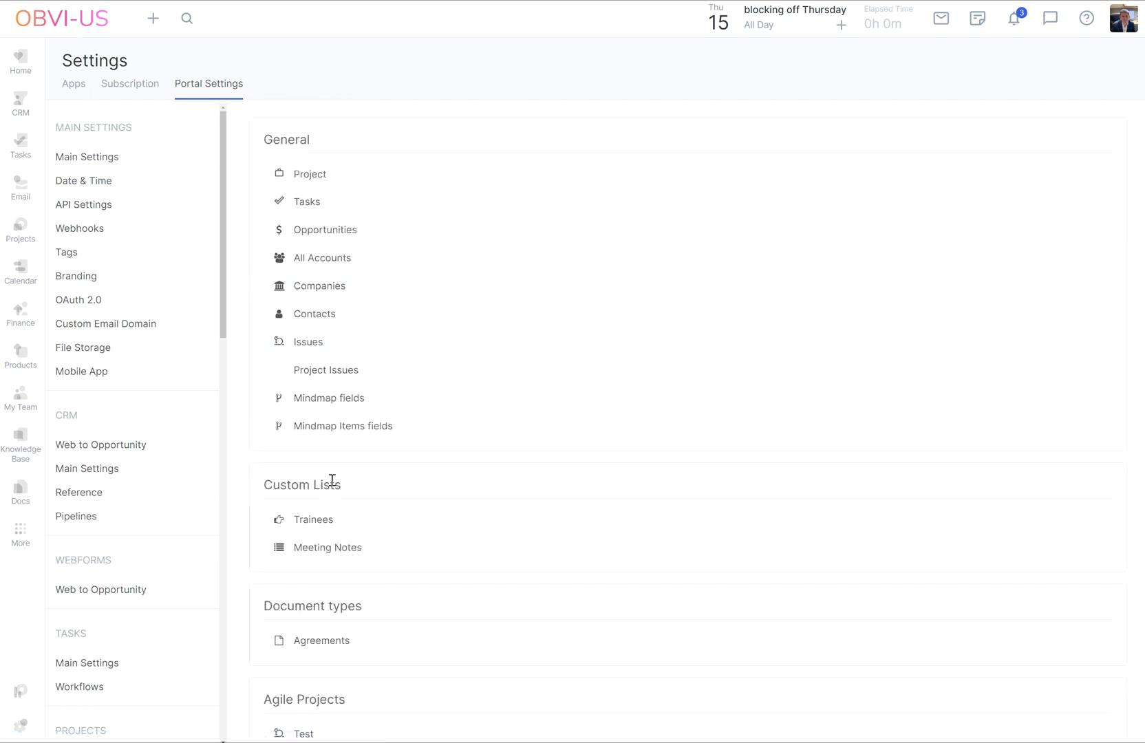
Add an Object Picker field labelled 'Name' to the Meeting Notes list
click(333, 554)
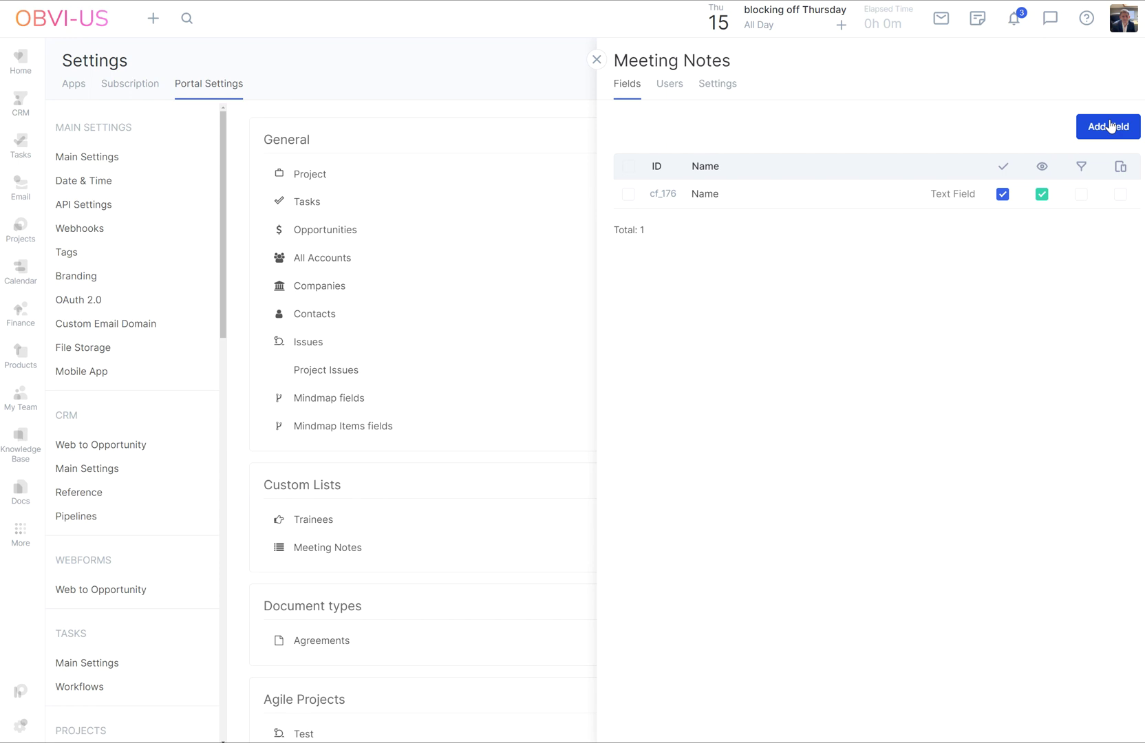
click(1109, 126)
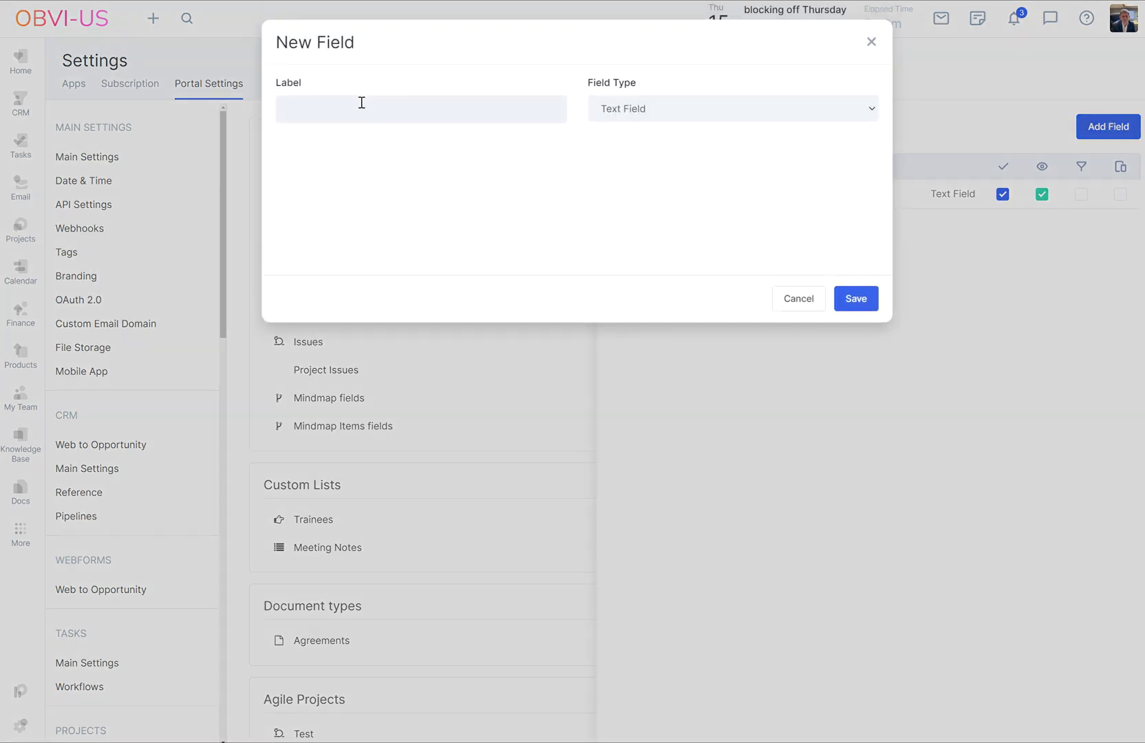
click(361, 101)
text(Name)
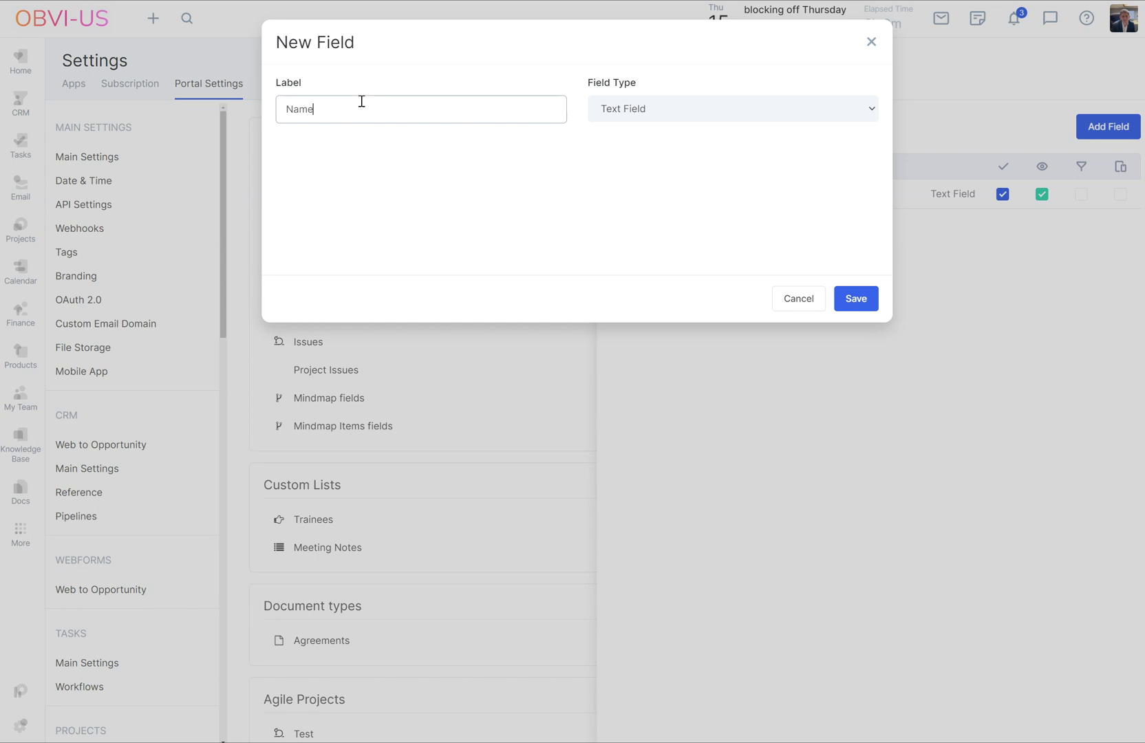
click(685, 114)
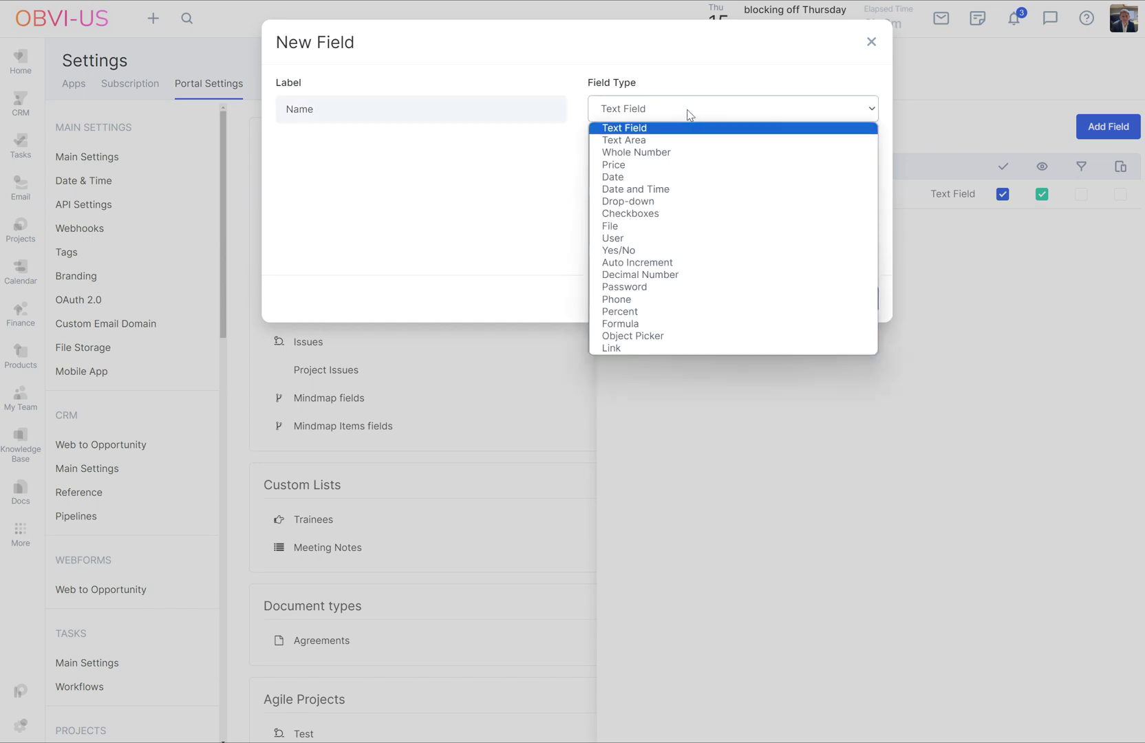
click(679, 338)
click(852, 310)
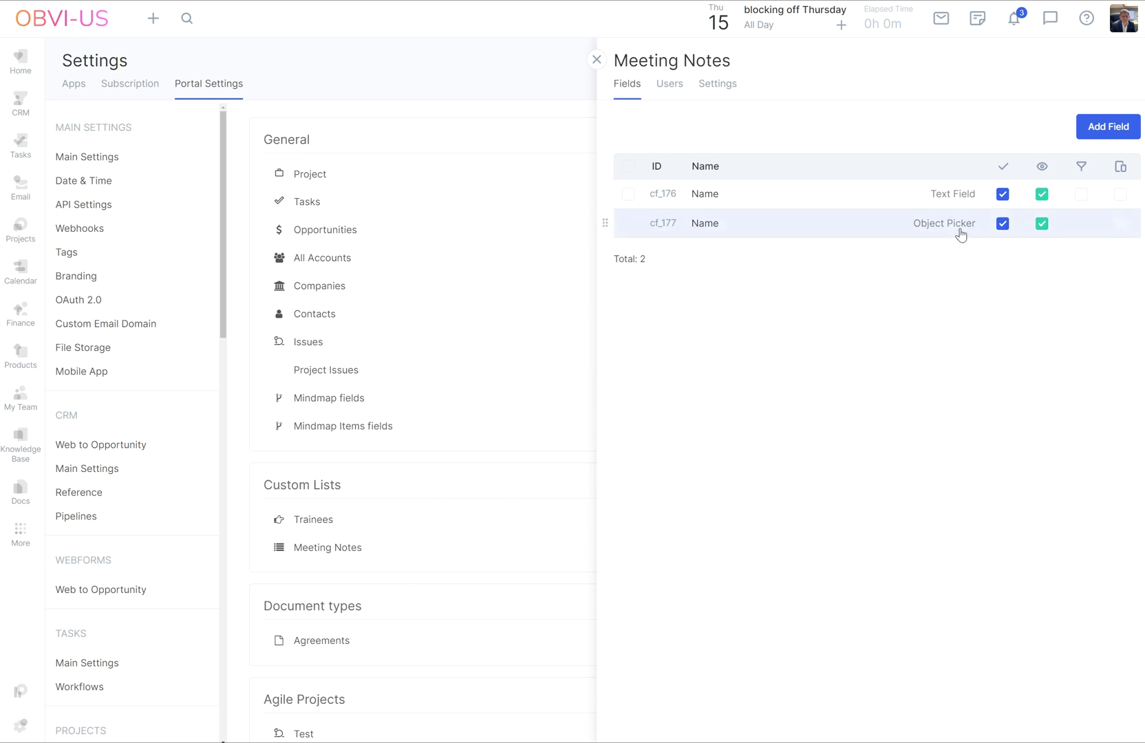
Set the Name field's entity type to CRM Account and save
click(911, 232)
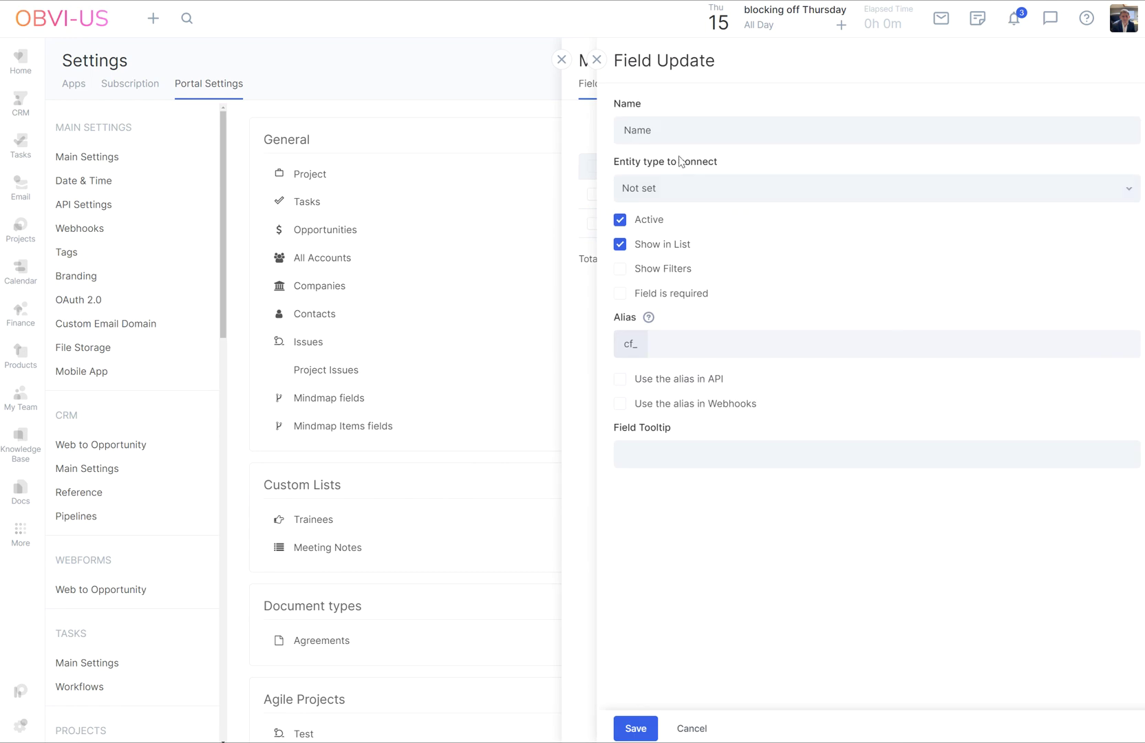
click(802, 187)
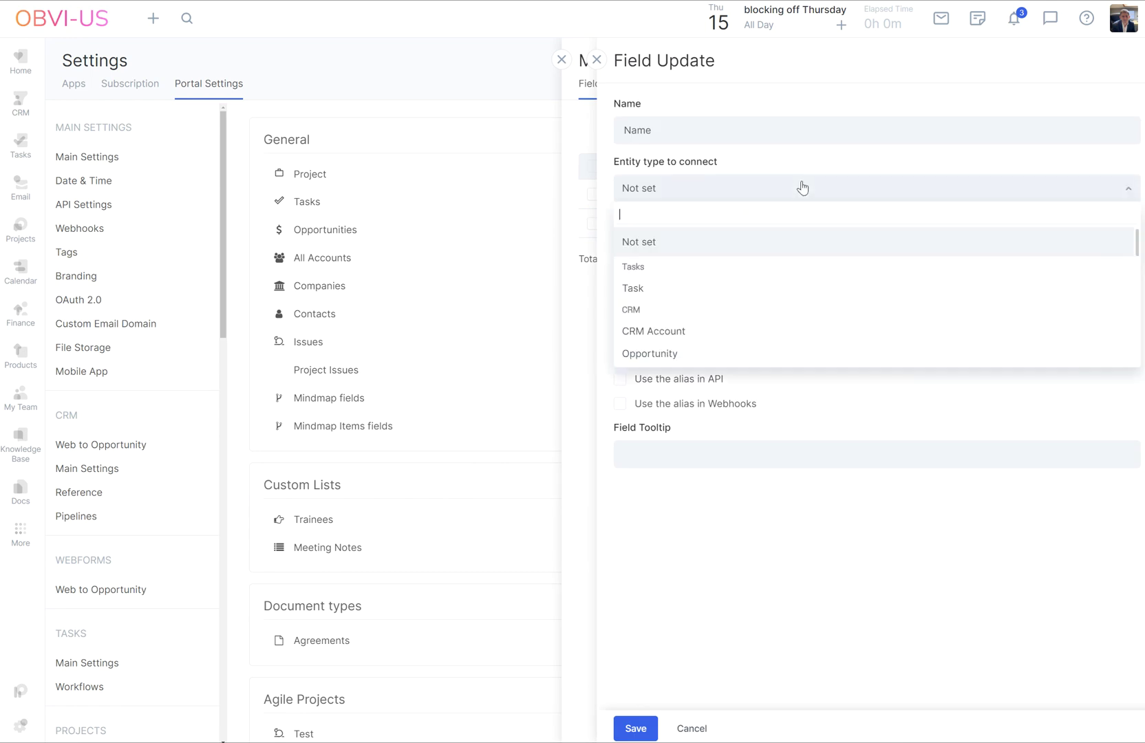
click(682, 334)
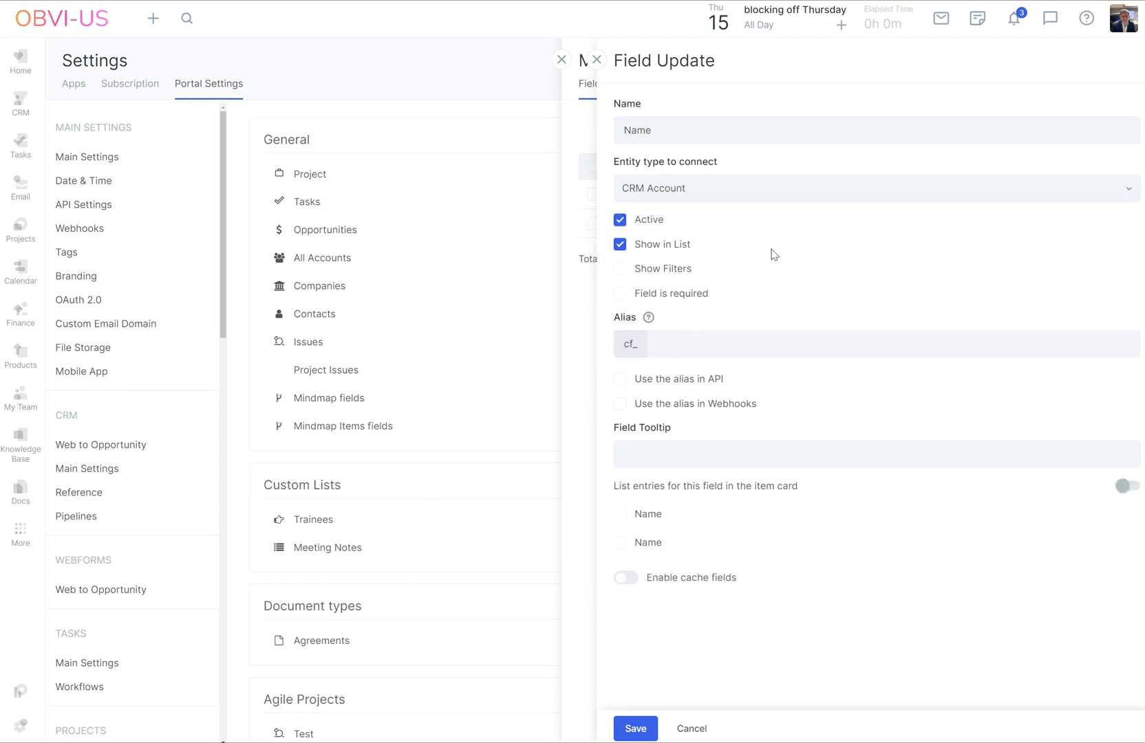
click(637, 729)
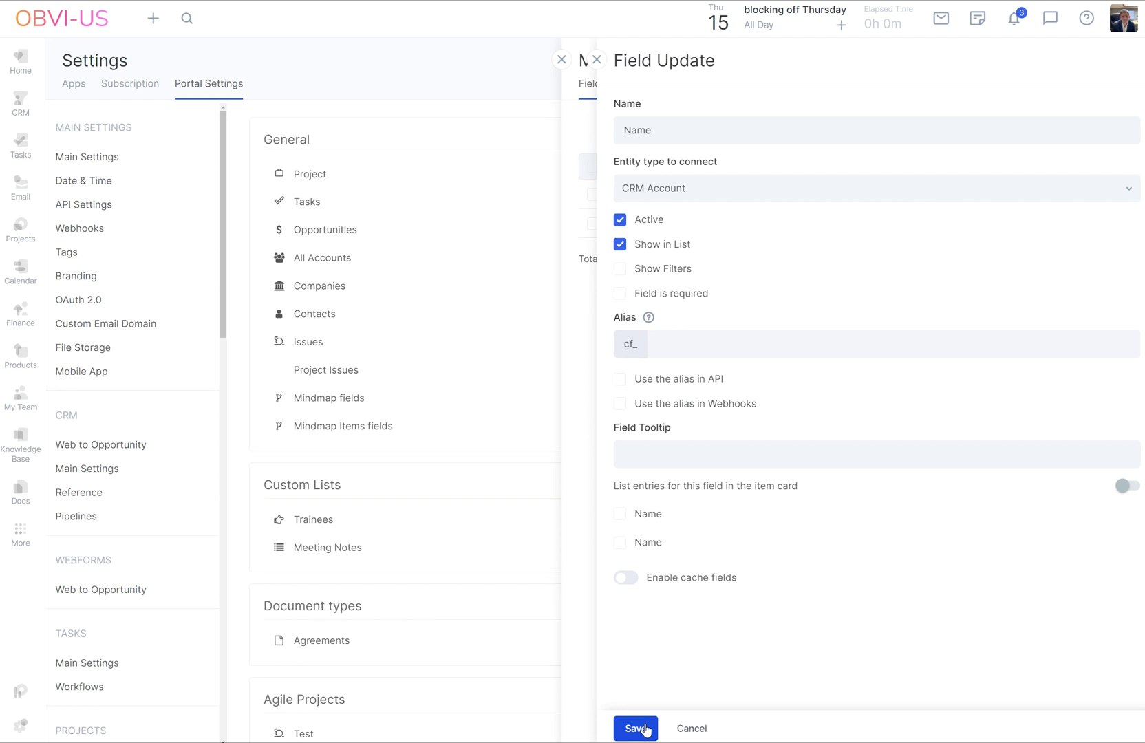
click(638, 729)
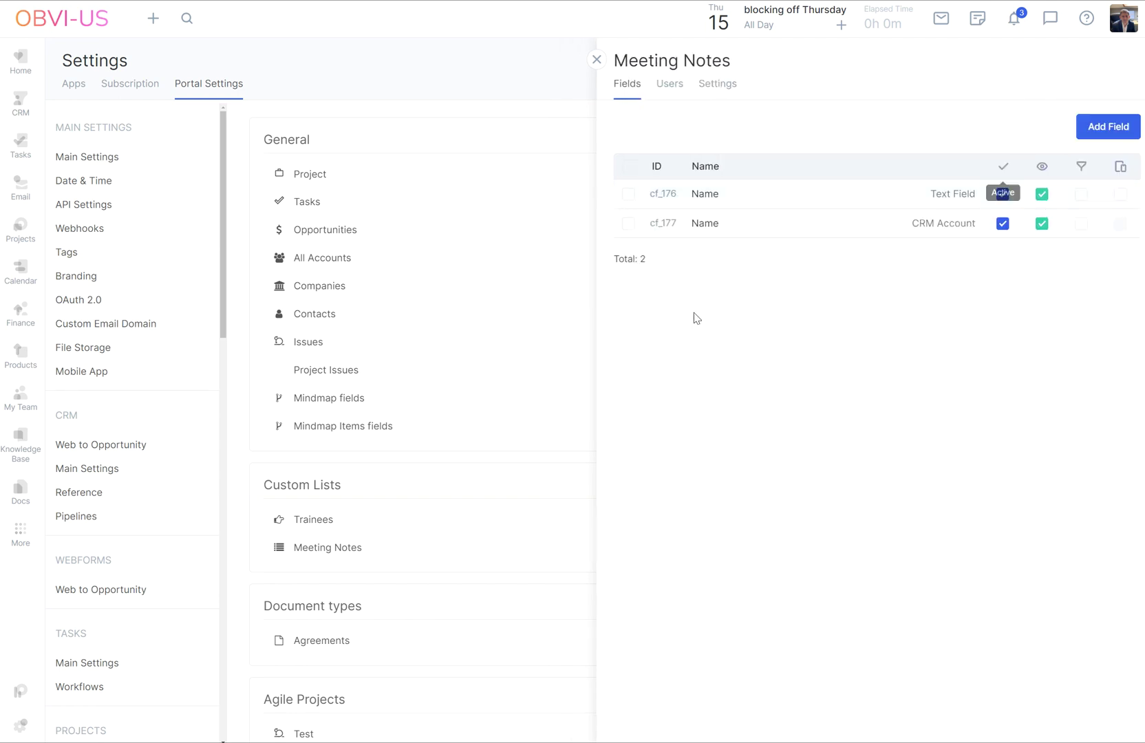
Delete the original text Name field (cf_176) from Meeting Notes
click(627, 197)
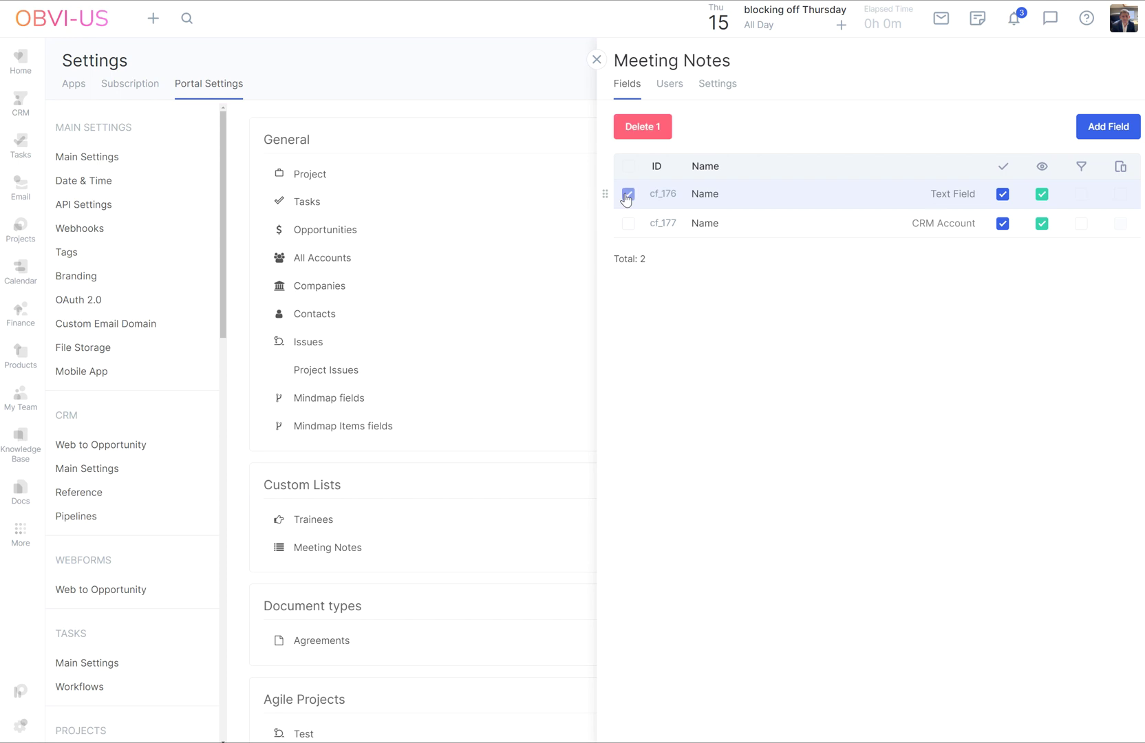
click(648, 126)
click(530, 415)
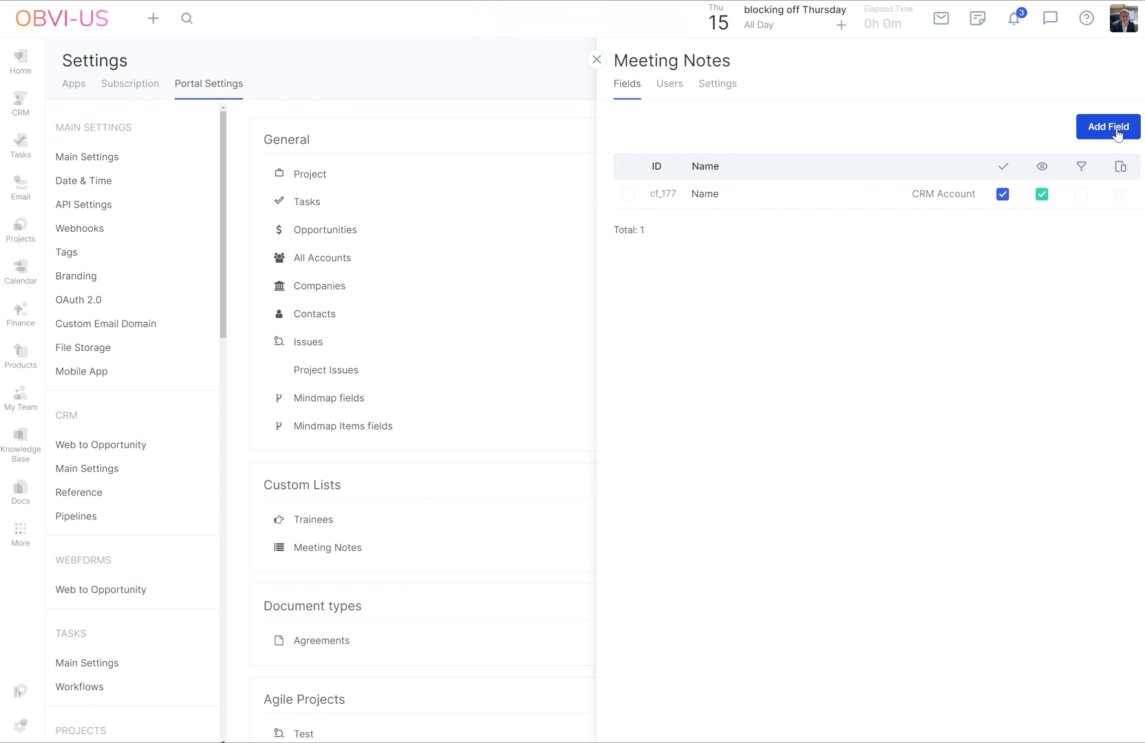
Add an Object Picker field labelled 'Project'
click(1118, 134)
click(507, 113)
text(Project)
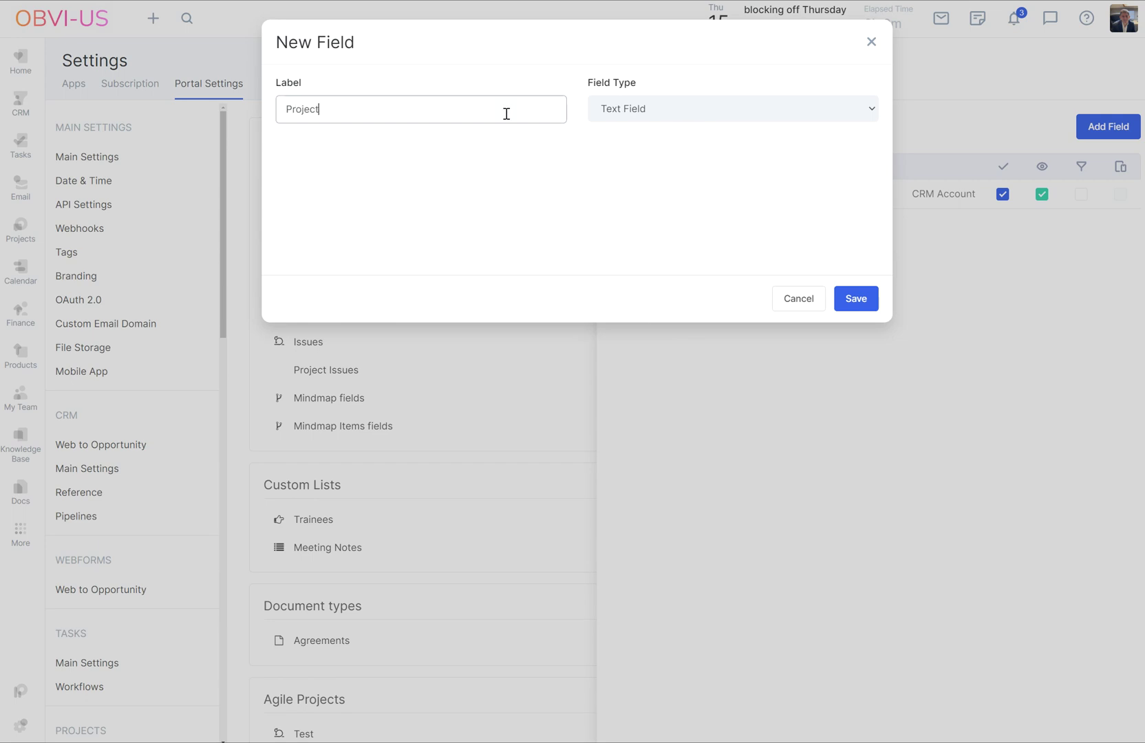
click(695, 117)
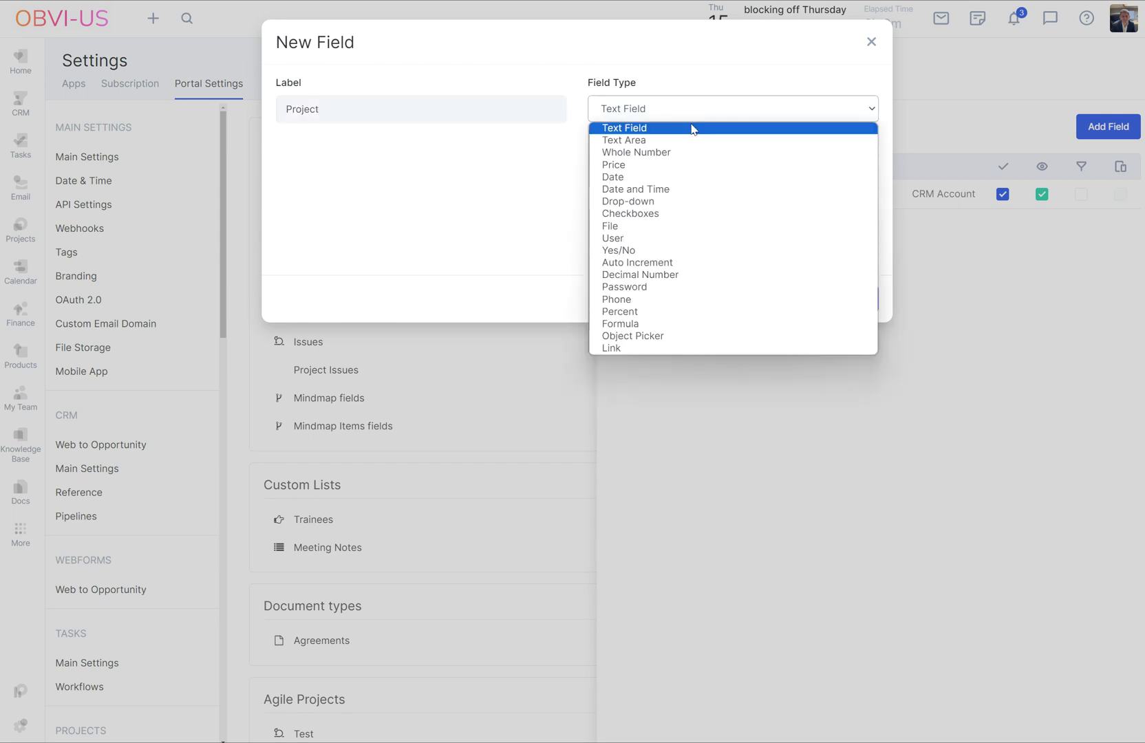
click(667, 336)
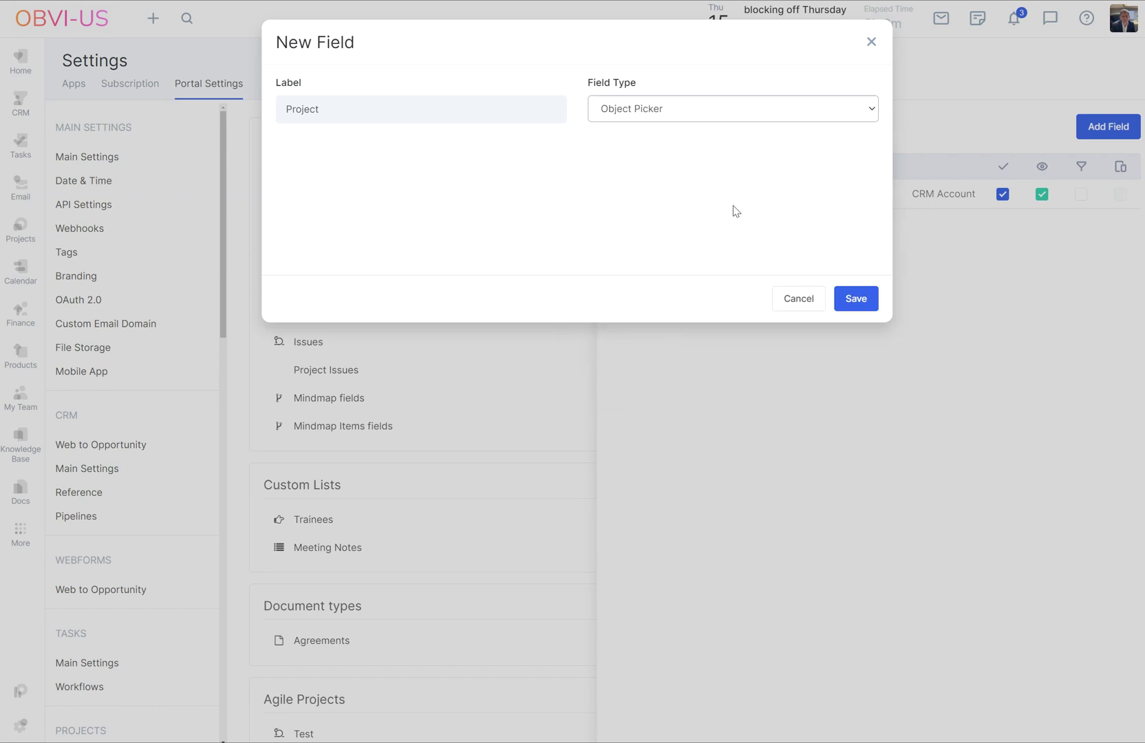
click(855, 300)
Set the Project field's entity type to Project and save
click(865, 236)
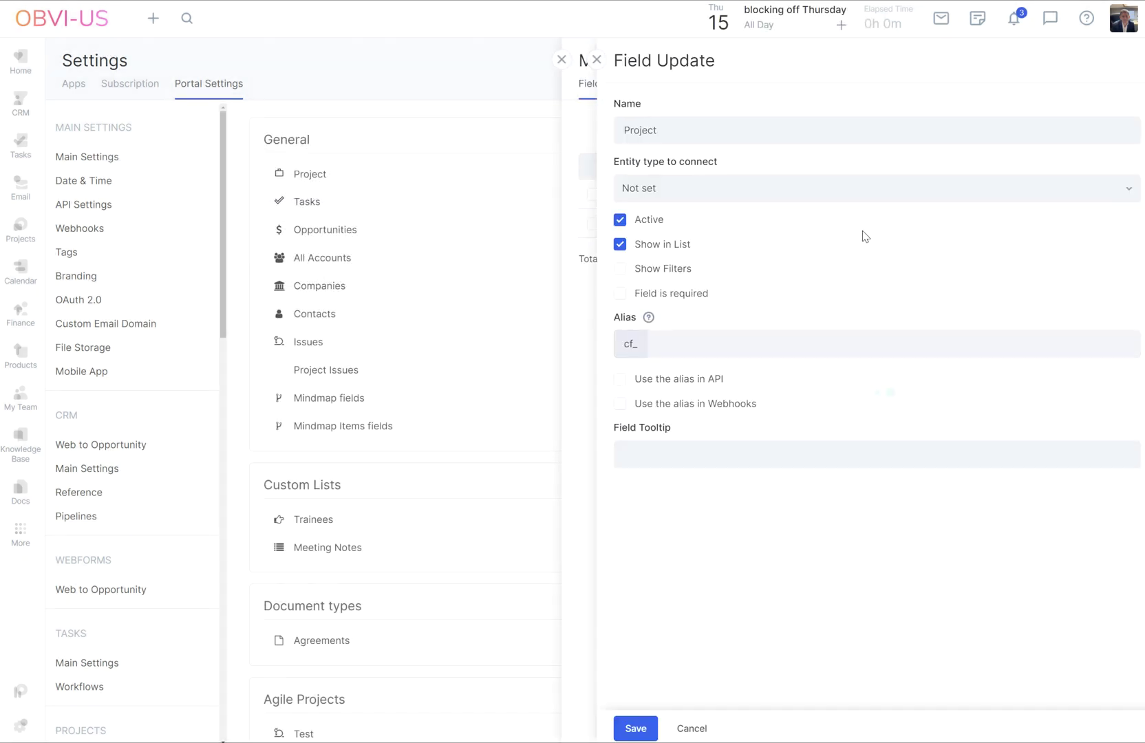
click(793, 199)
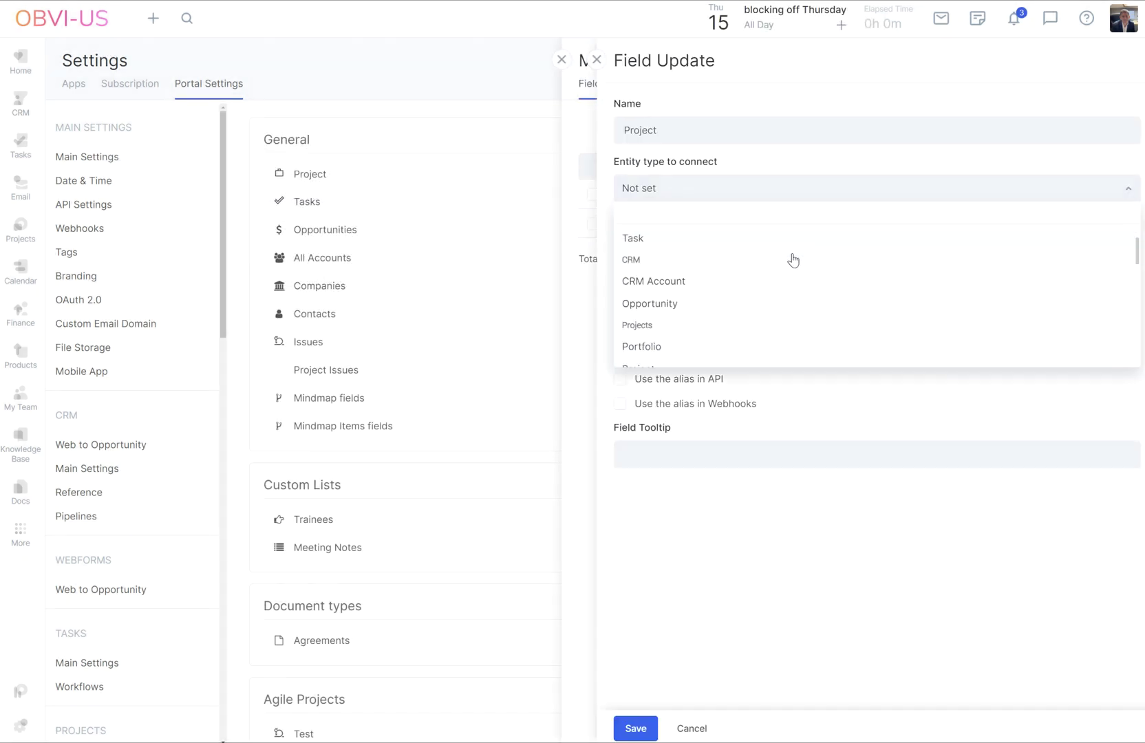
scroll(792, 260, down, 10)
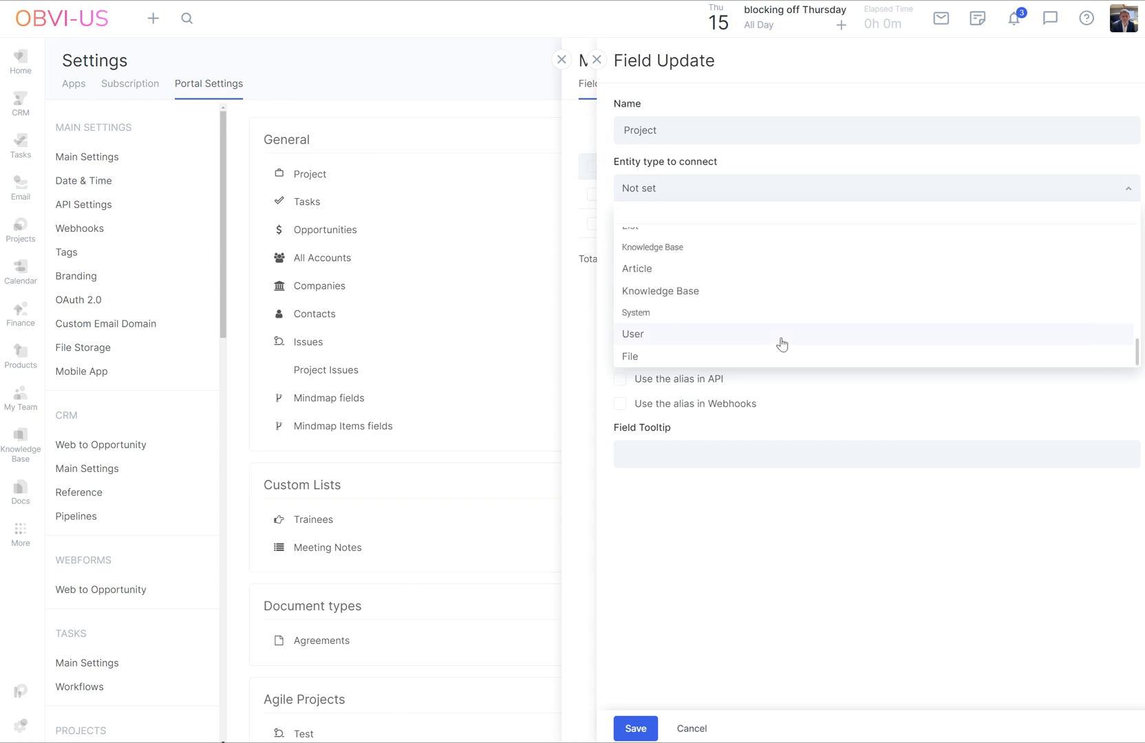
scroll(778, 331, up, 6)
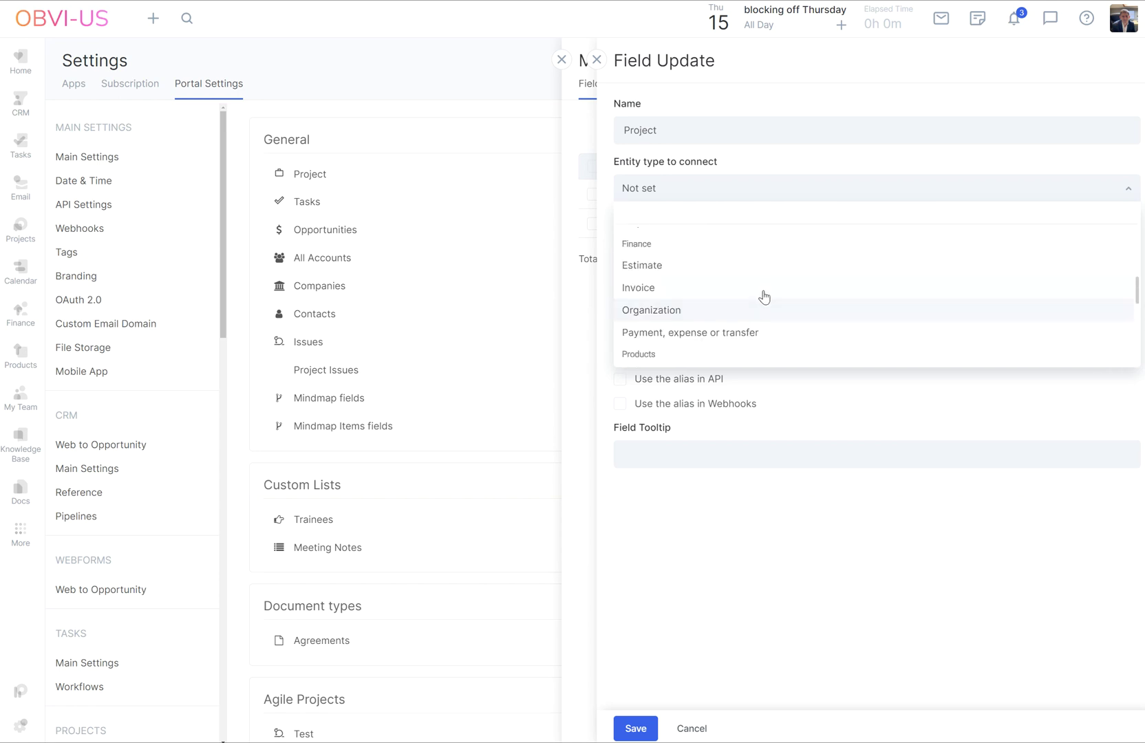
scroll(757, 289, up, 4)
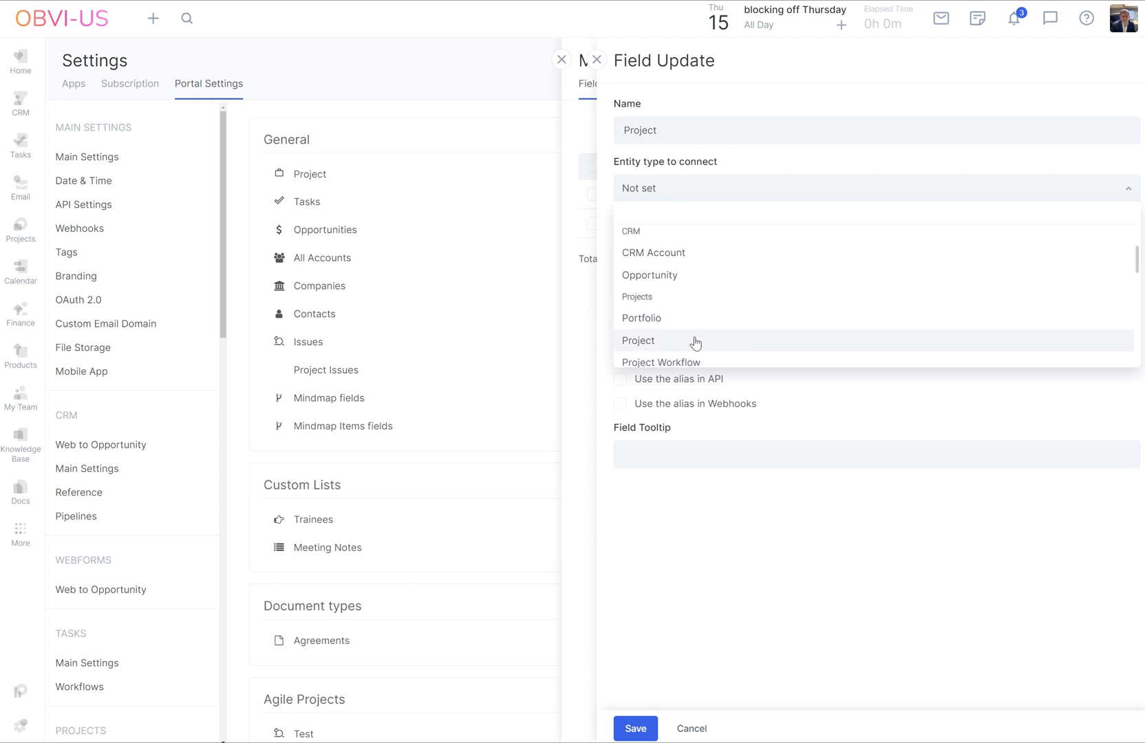
click(696, 341)
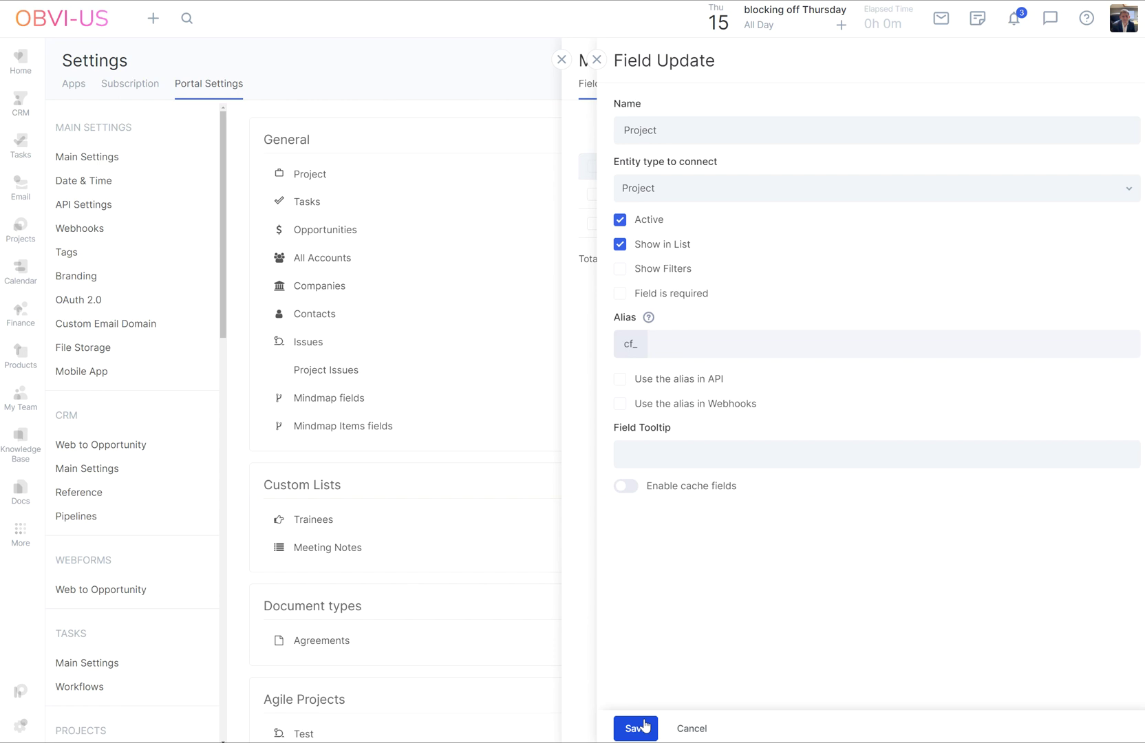
click(643, 727)
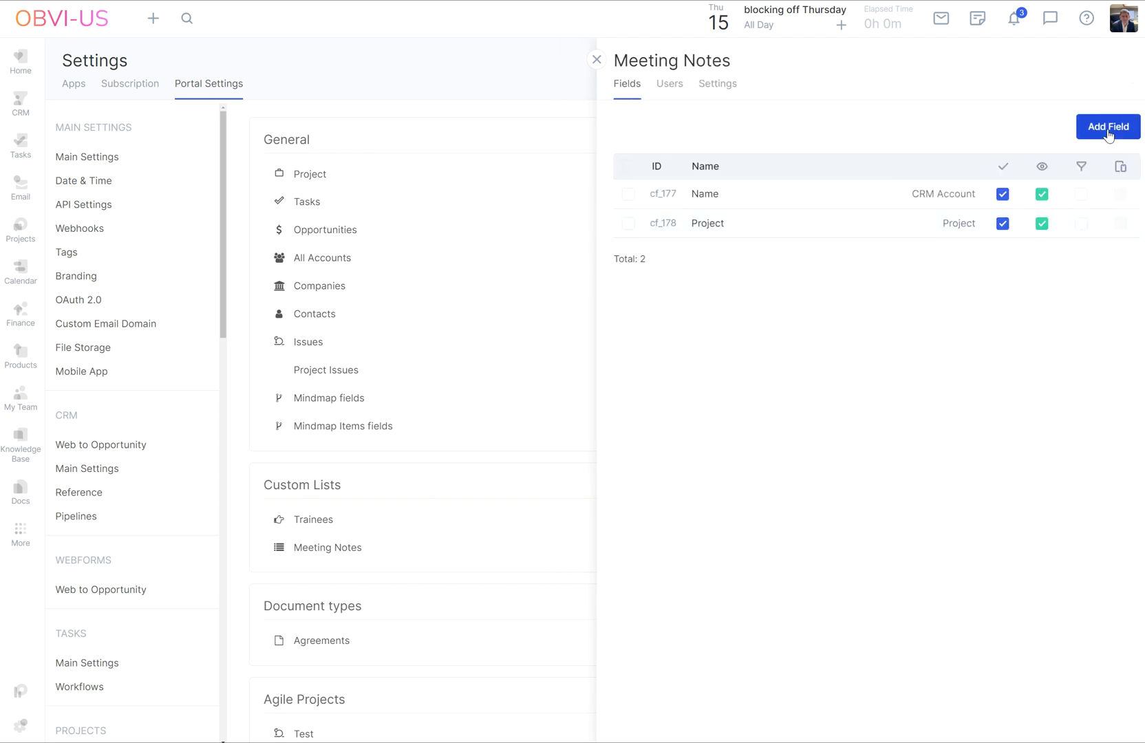
Add a Date field labelled 'Date of meeting'
click(1109, 131)
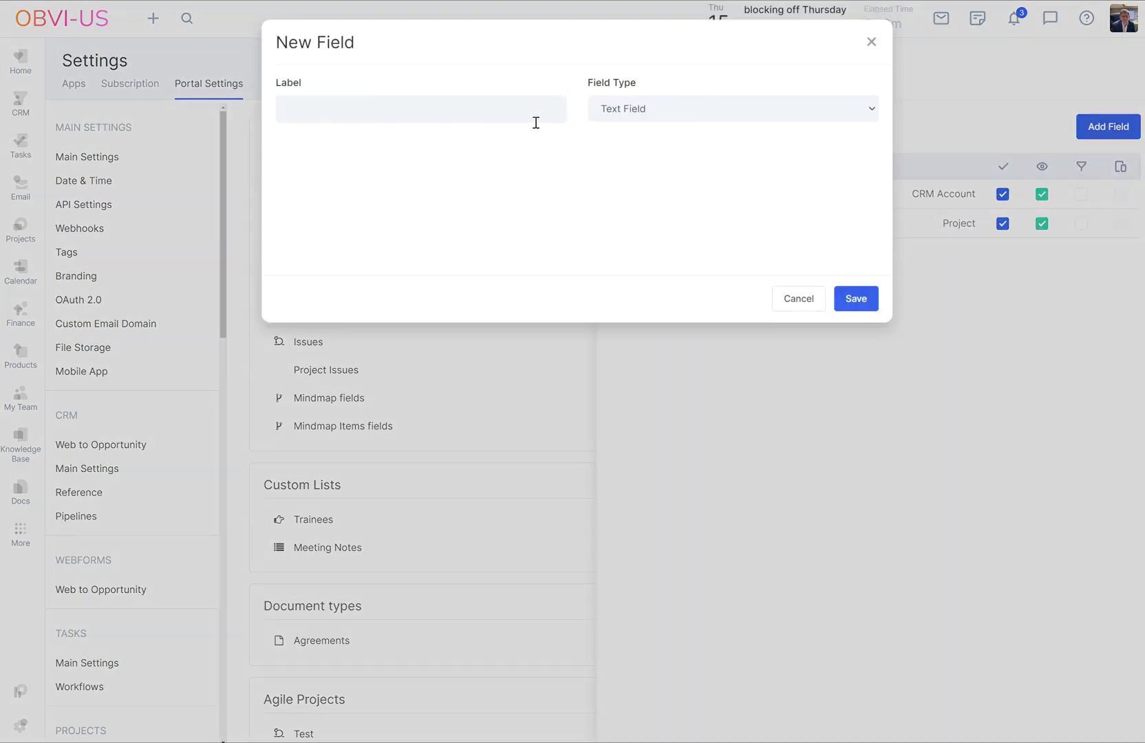
click(531, 111)
text(Date of m)
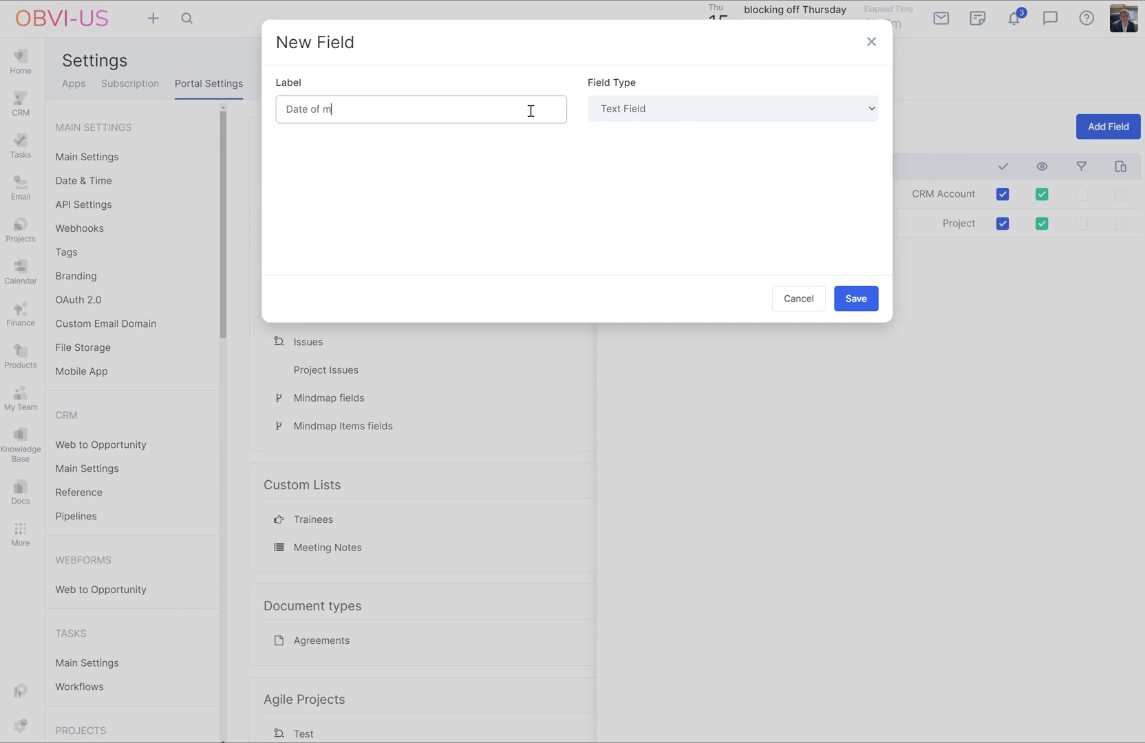
text(eeting)
click(697, 112)
click(613, 177)
click(851, 303)
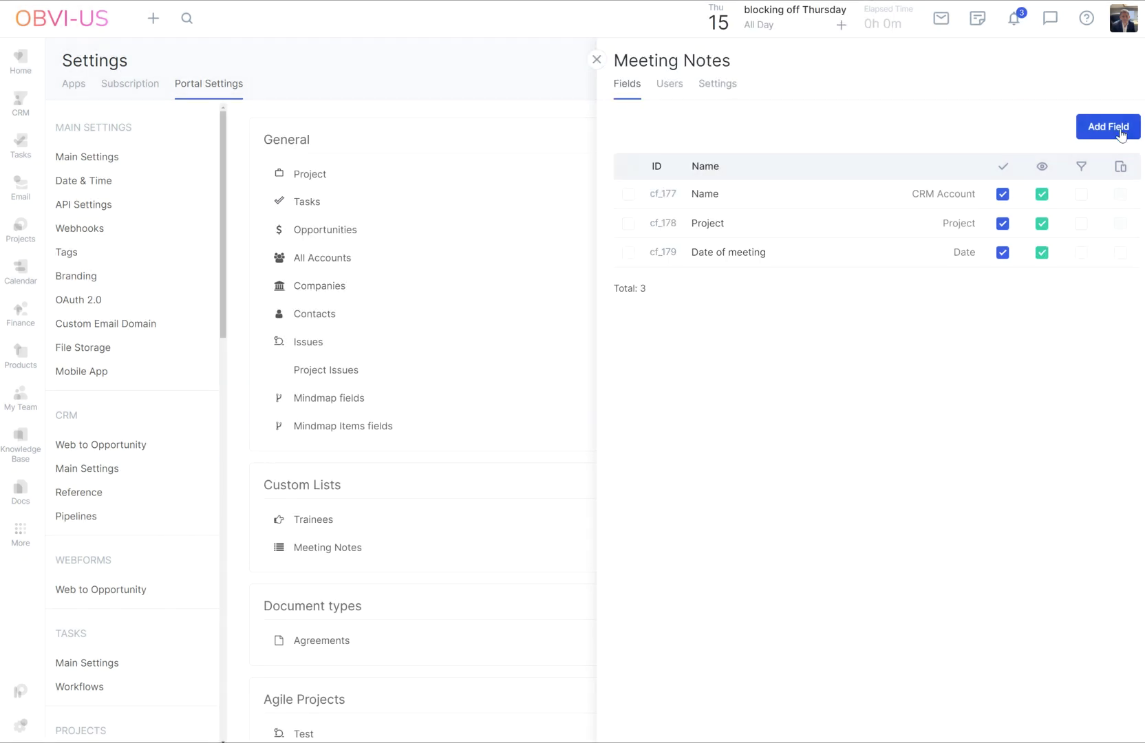
Add a Drop-down field labelled 'Type'
click(1117, 132)
click(360, 102)
text(Type)
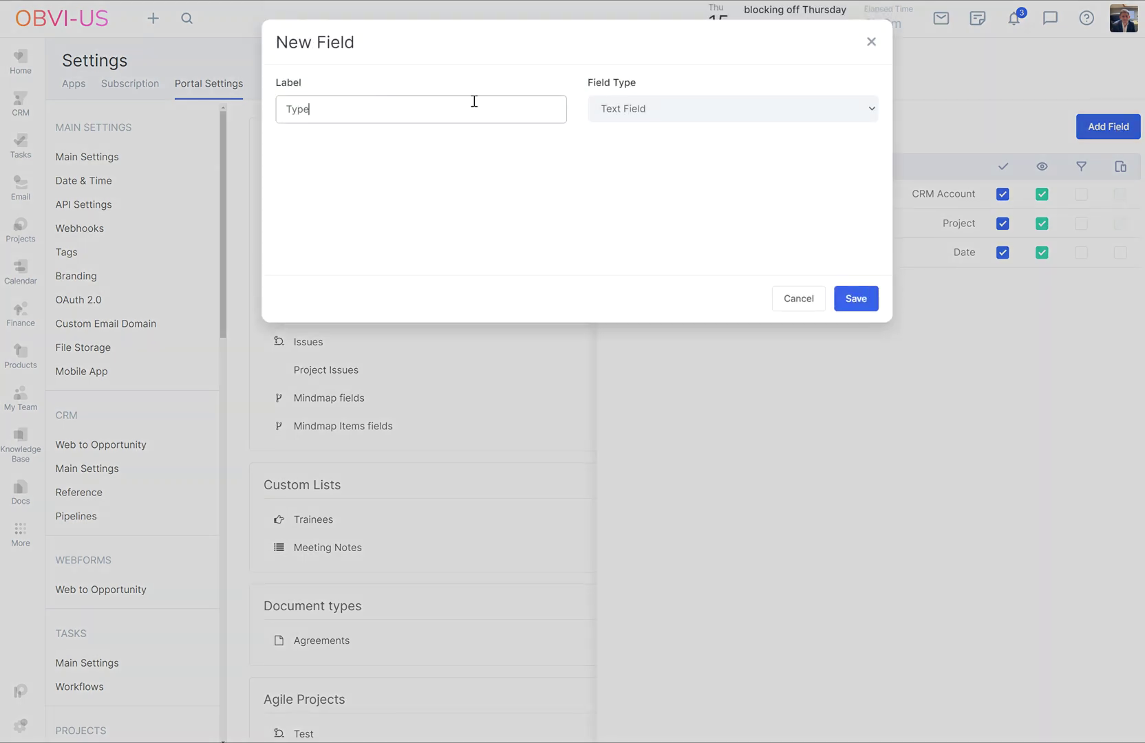
click(656, 117)
click(652, 200)
click(855, 298)
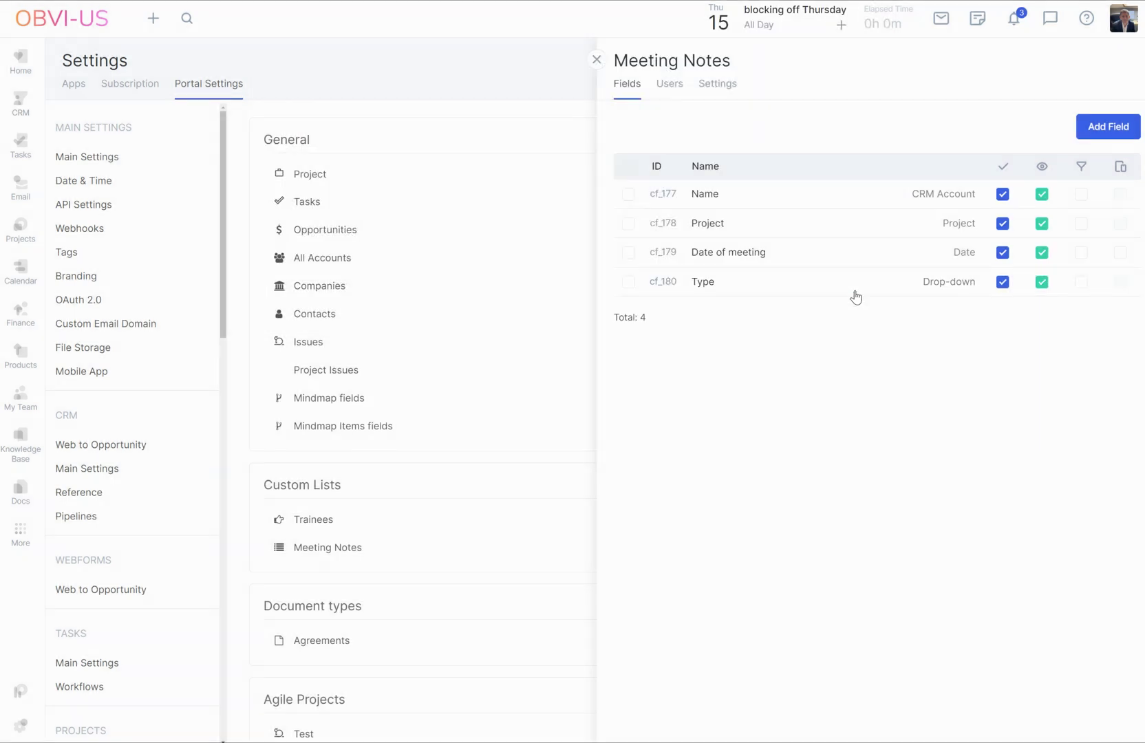
Give the Type drop-down the options In person, Video and Phone
click(731, 279)
click(697, 480)
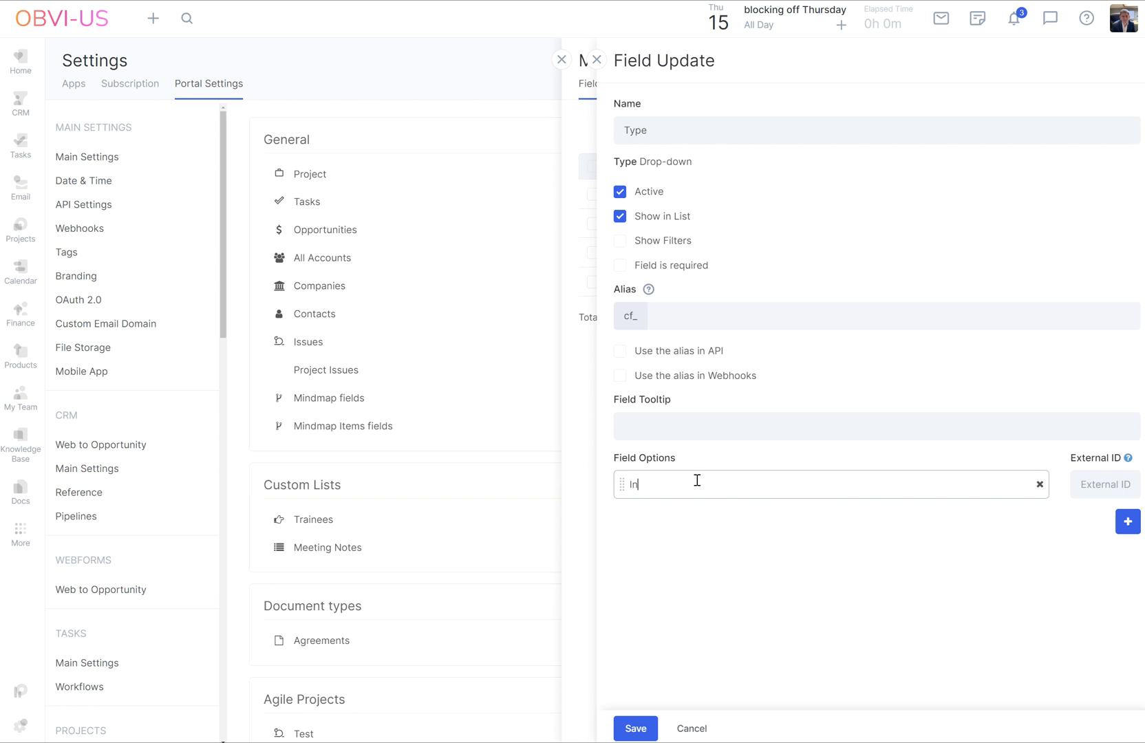
text(In person)
key(Return)
text(Video)
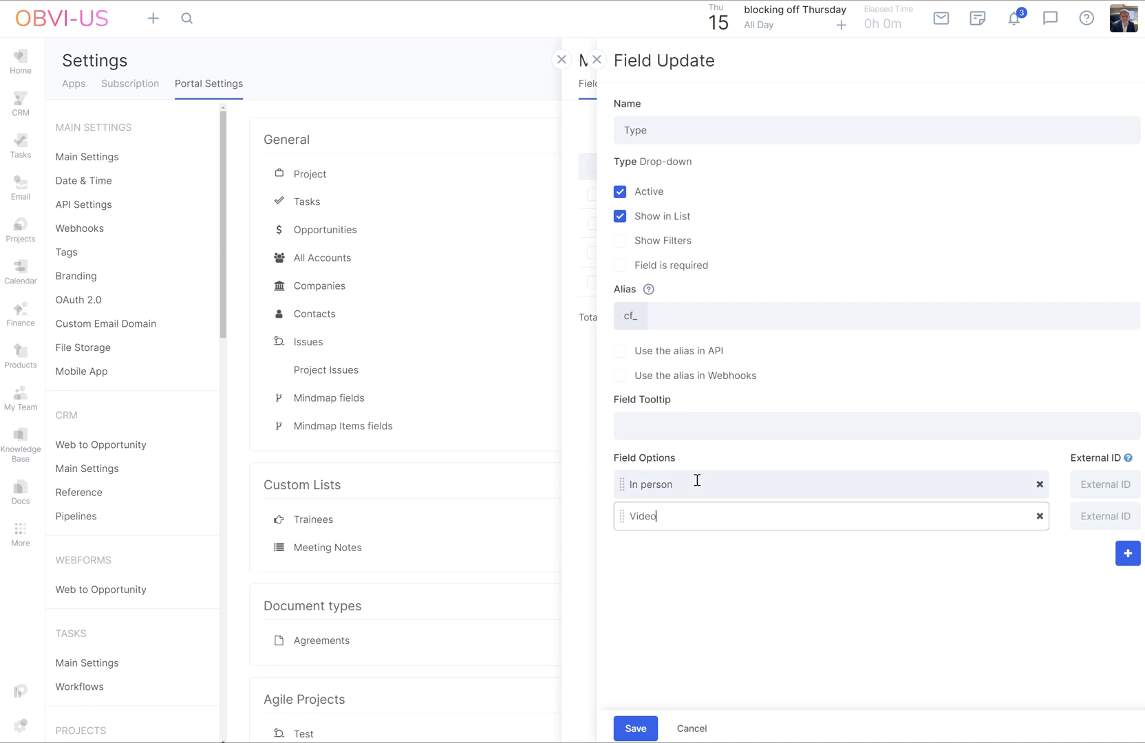
key(Return)
text(Phone)
click(635, 729)
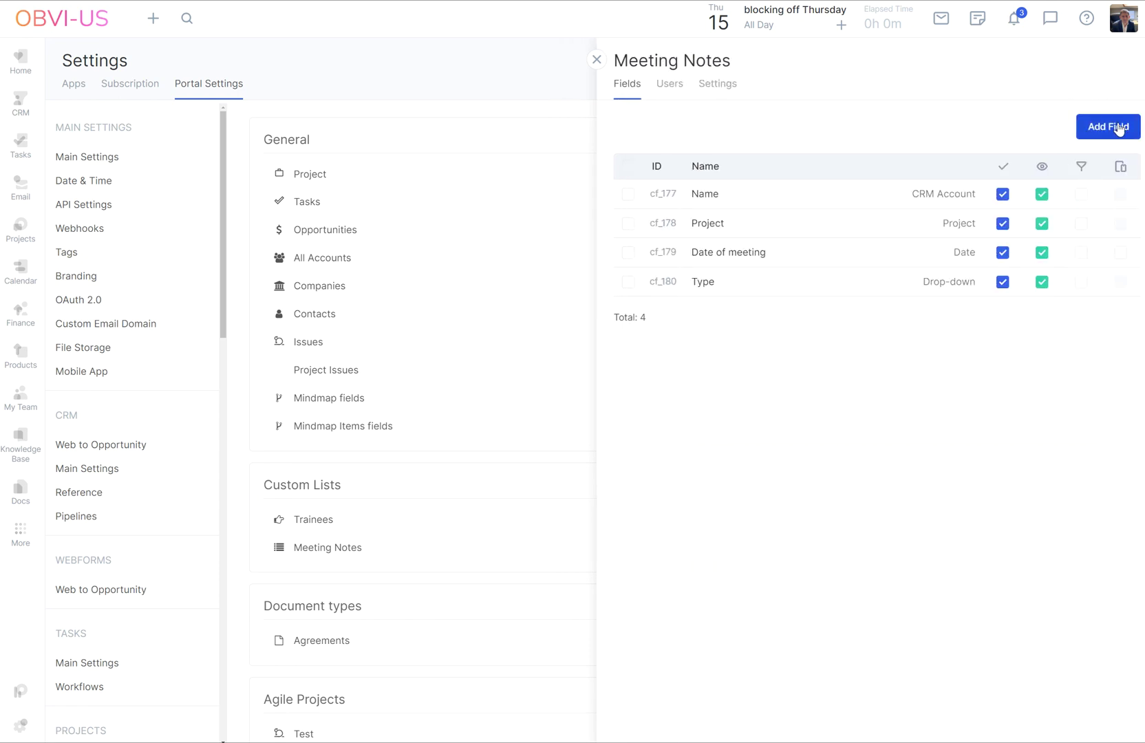
Add a Text Area field labelled 'Notes' to Meeting Notes
click(1119, 129)
click(534, 118)
text(Notes)
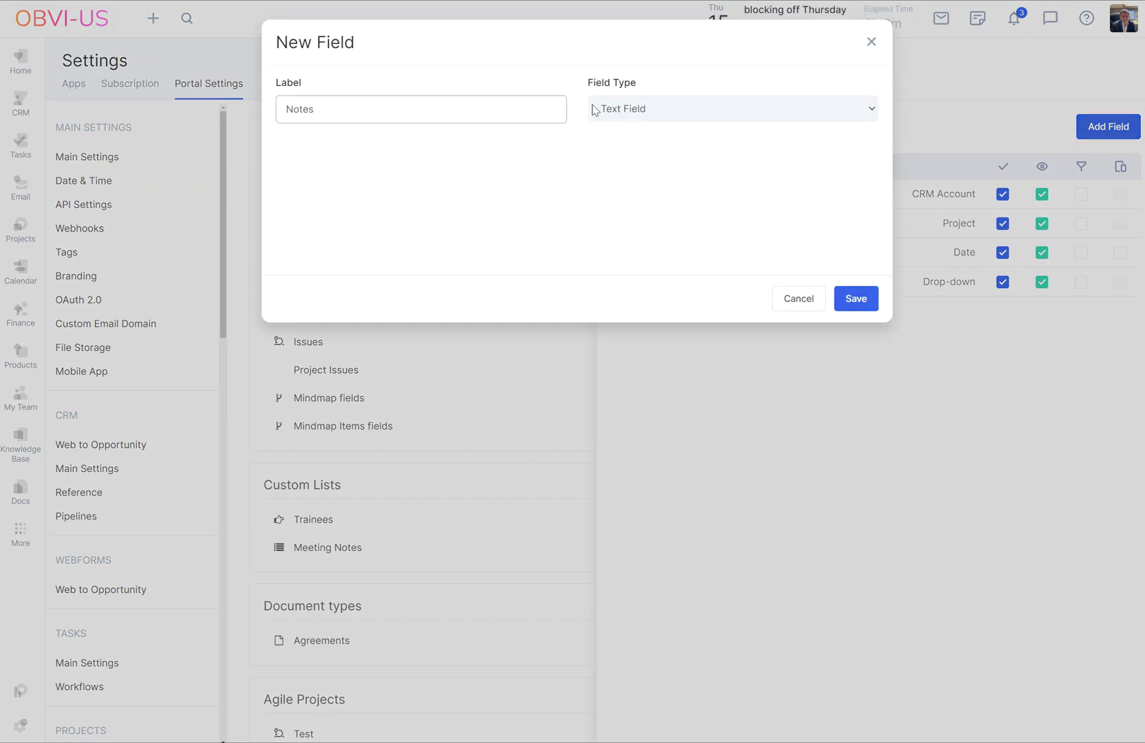
click(634, 110)
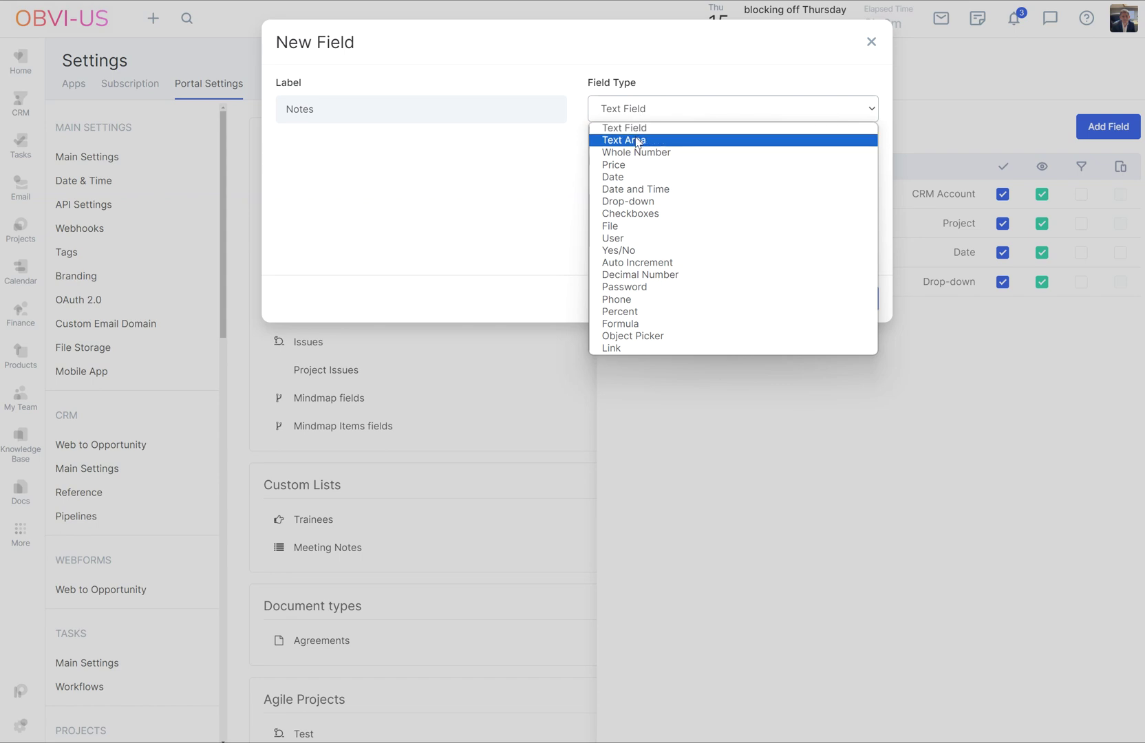
click(637, 140)
click(857, 300)
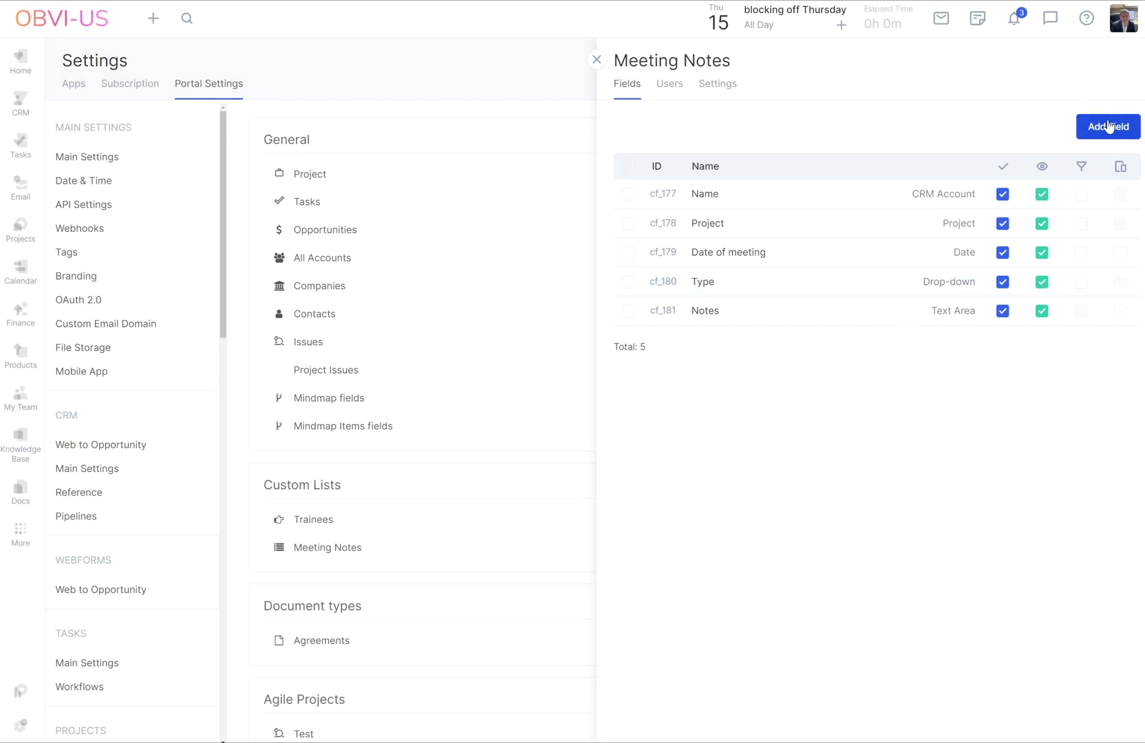
click(1109, 126)
Add a Drop-down field labelled 'Progress'
click(532, 122)
text(Progress)
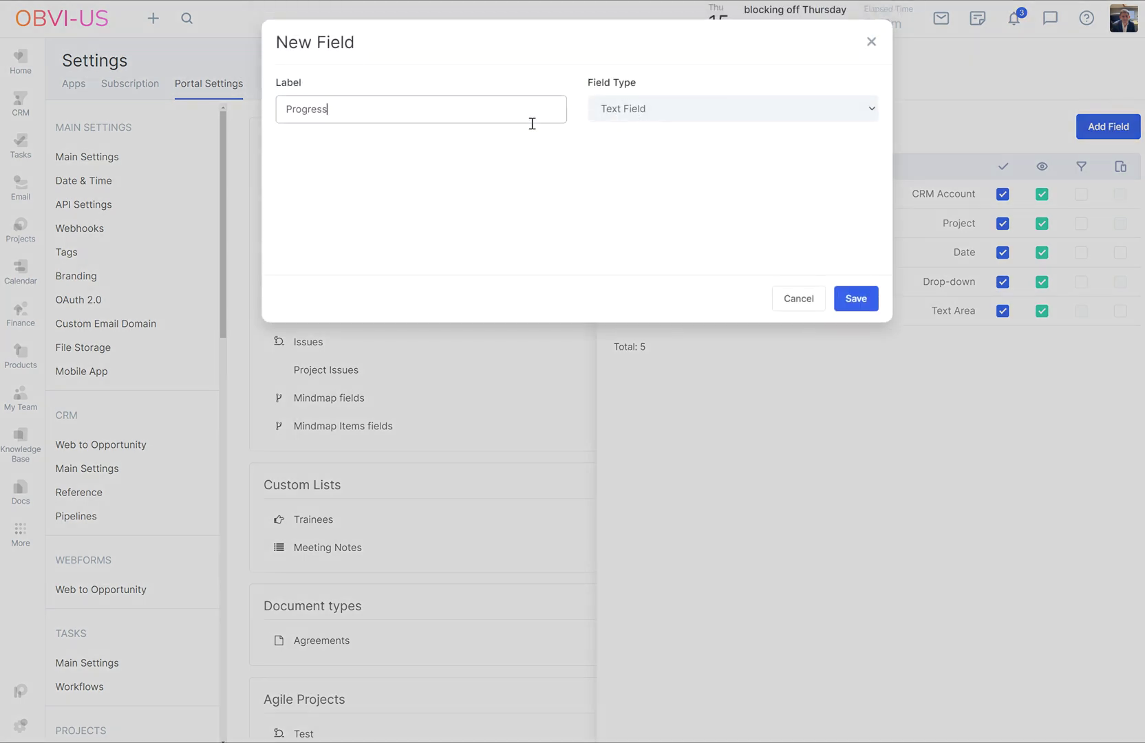
click(697, 121)
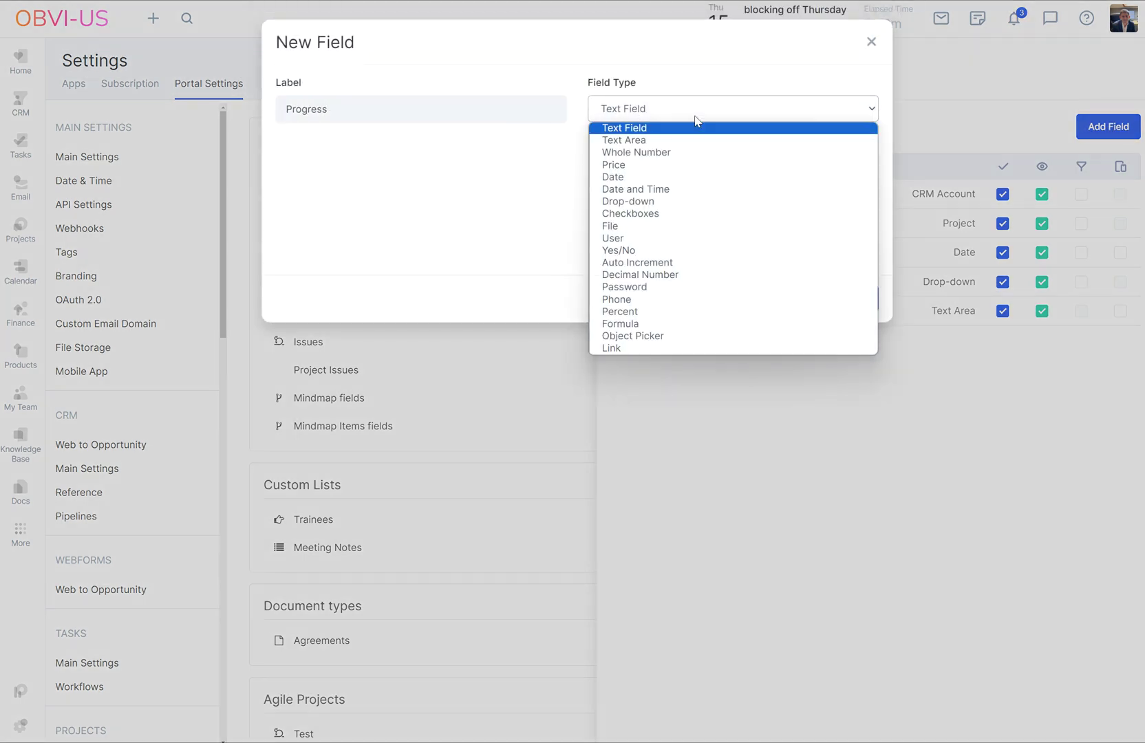
click(688, 201)
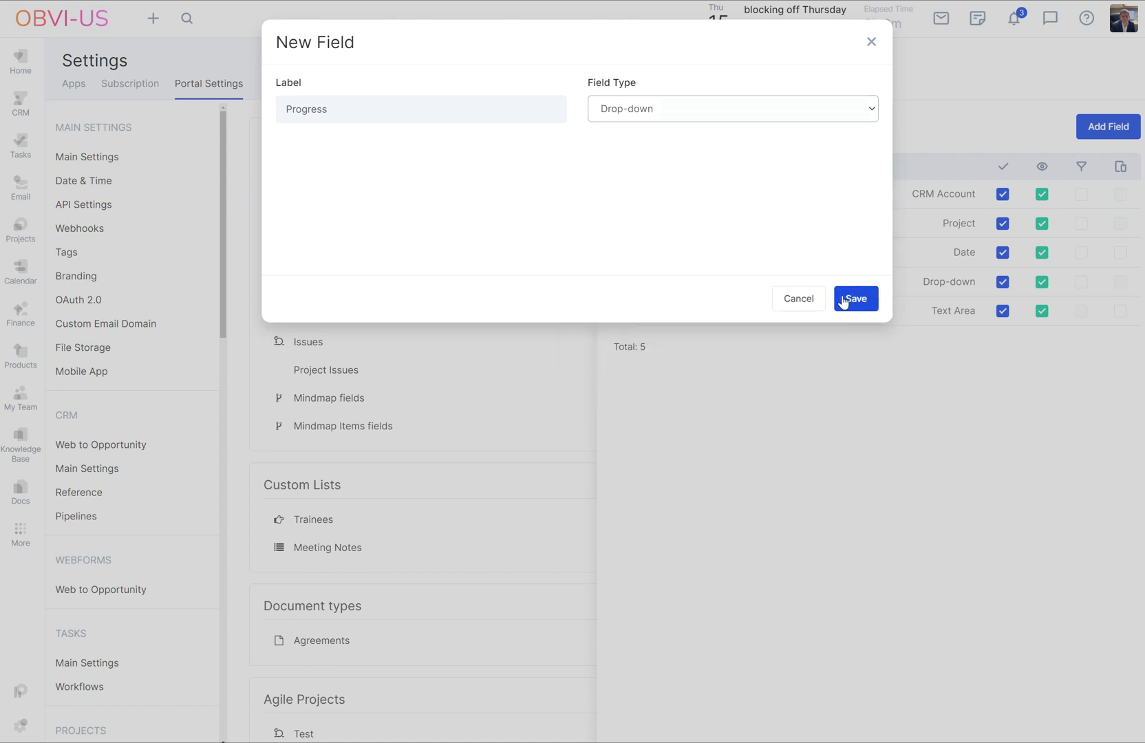
click(847, 298)
Give Progress the options Ahead of schedule, On schedule, Behind schedule and Disaster!
click(797, 343)
click(745, 484)
text(Ahead of)
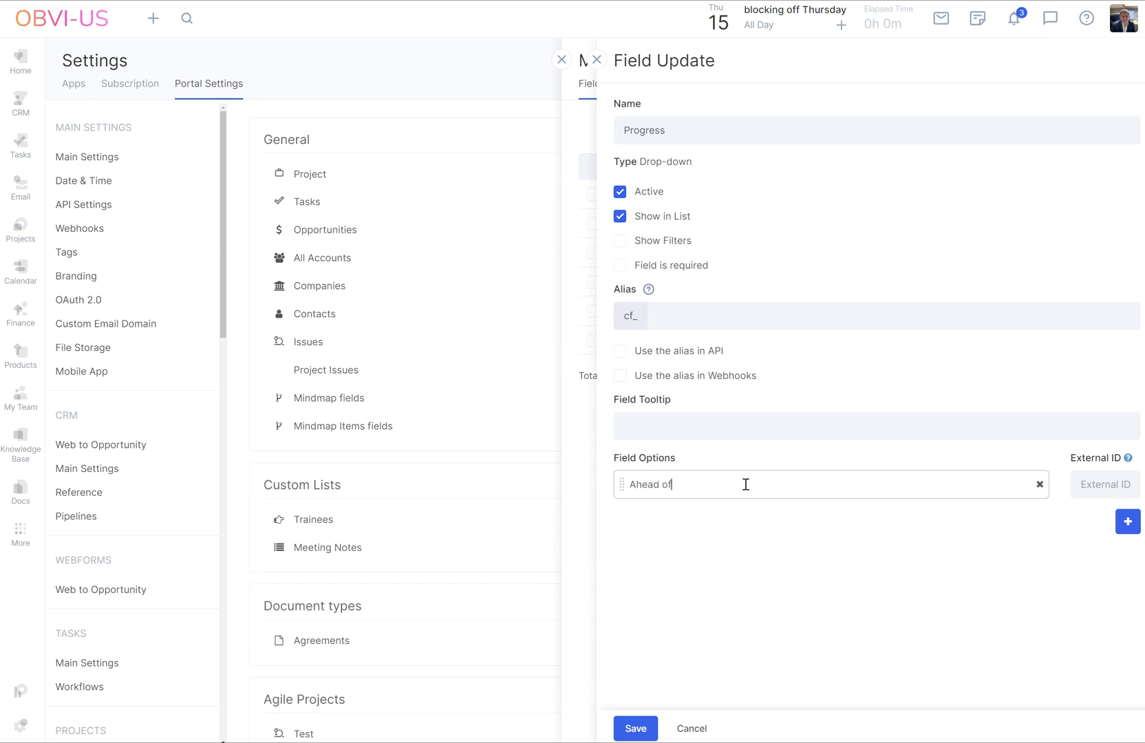
text( schedule)
double_click(695, 484)
click(753, 482)
key(Return)
text(On schedule)
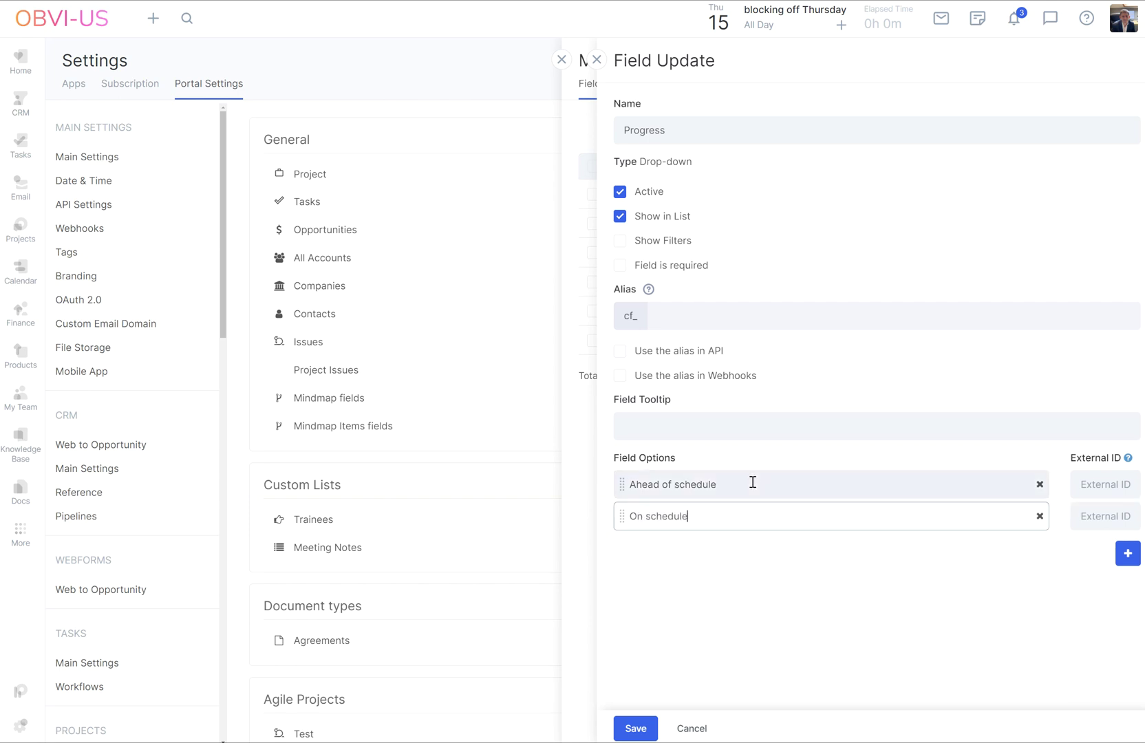
key(Return)
text(Behind schedule)
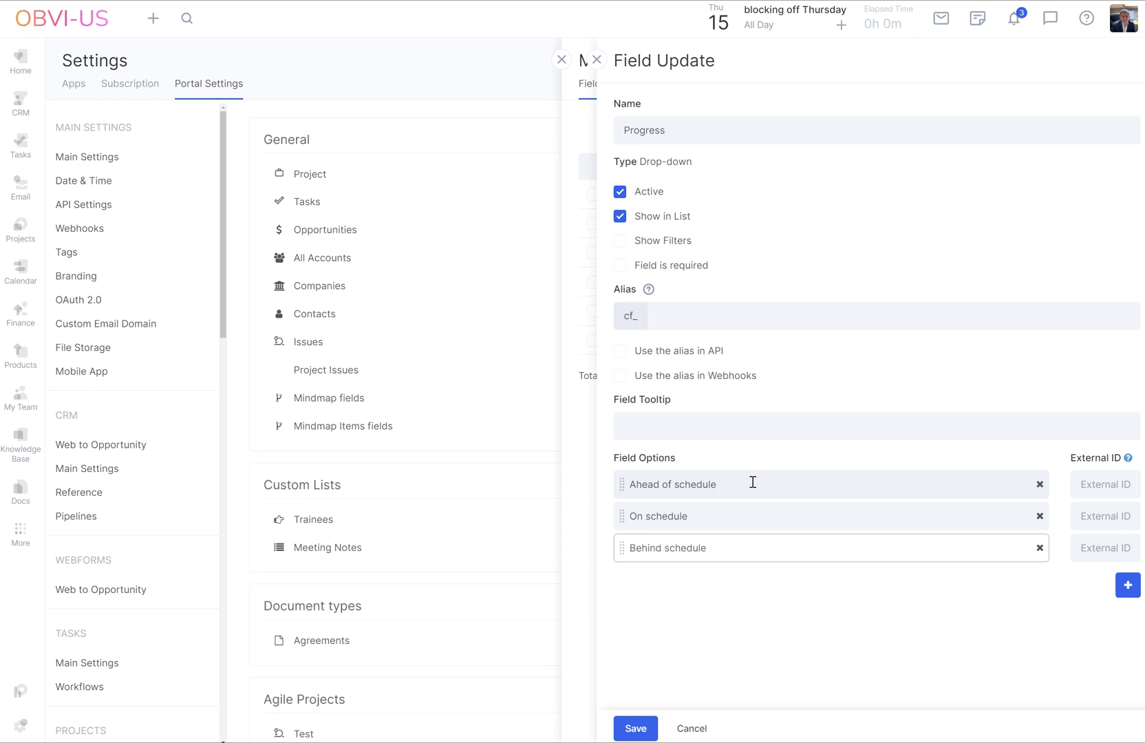
key(Return)
text(Disaster!)
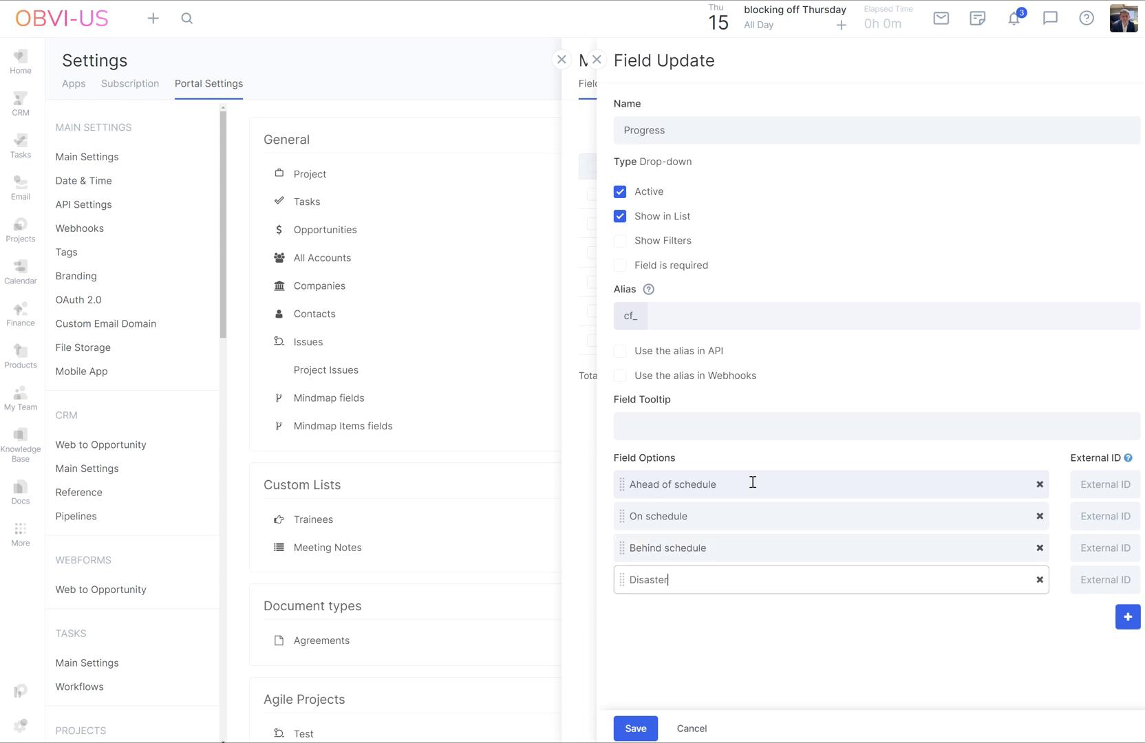
click(635, 728)
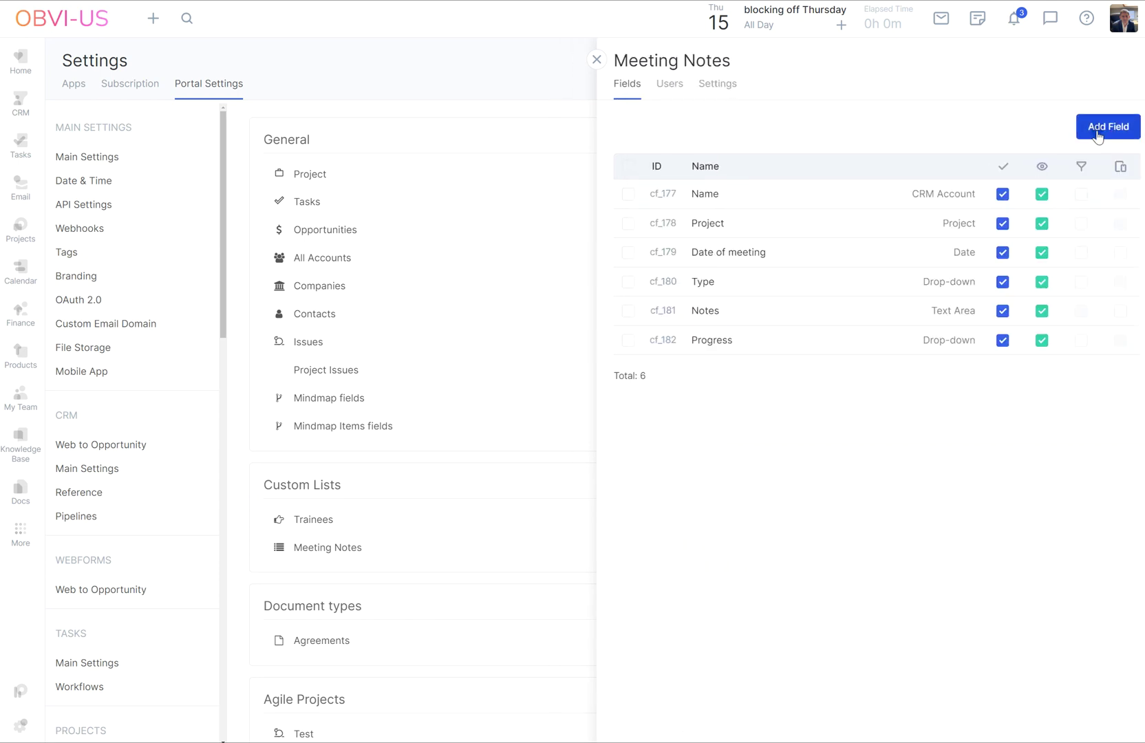
Add a Text Area field labelled 'Tasks arising'
click(1098, 136)
click(505, 112)
text(Tasks arising)
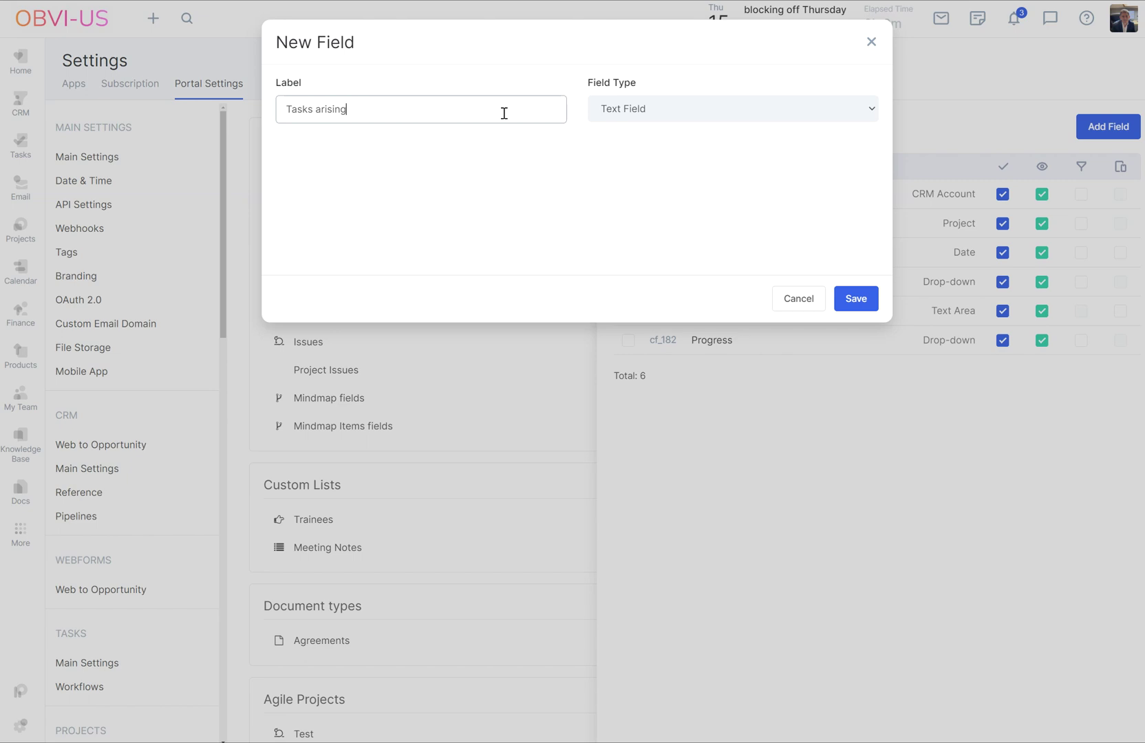
click(606, 116)
click(627, 138)
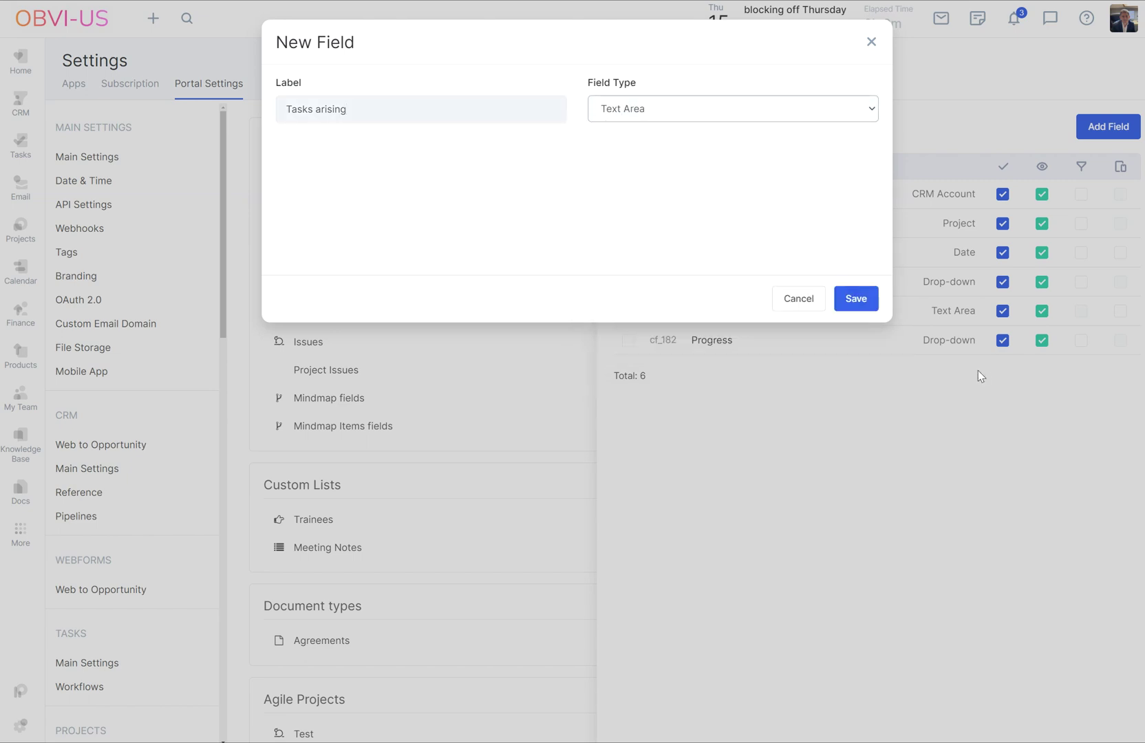
click(854, 301)
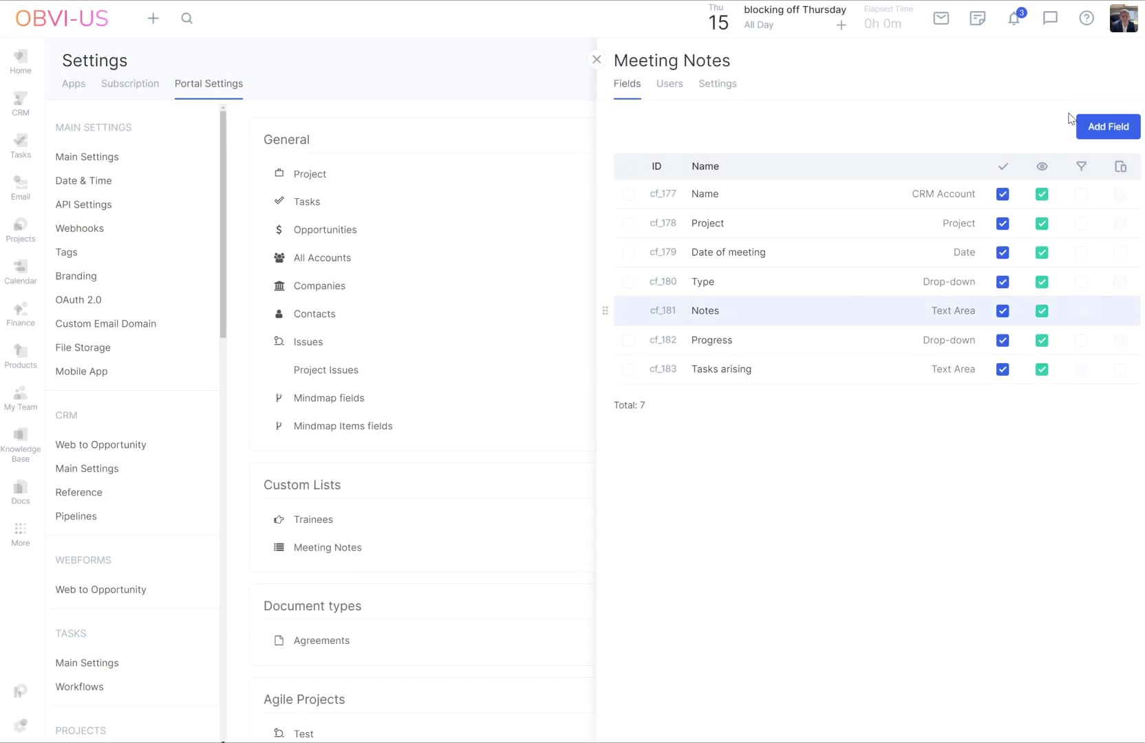
Add a Yes/No field labelled 'Tasks for NG?'
click(1100, 127)
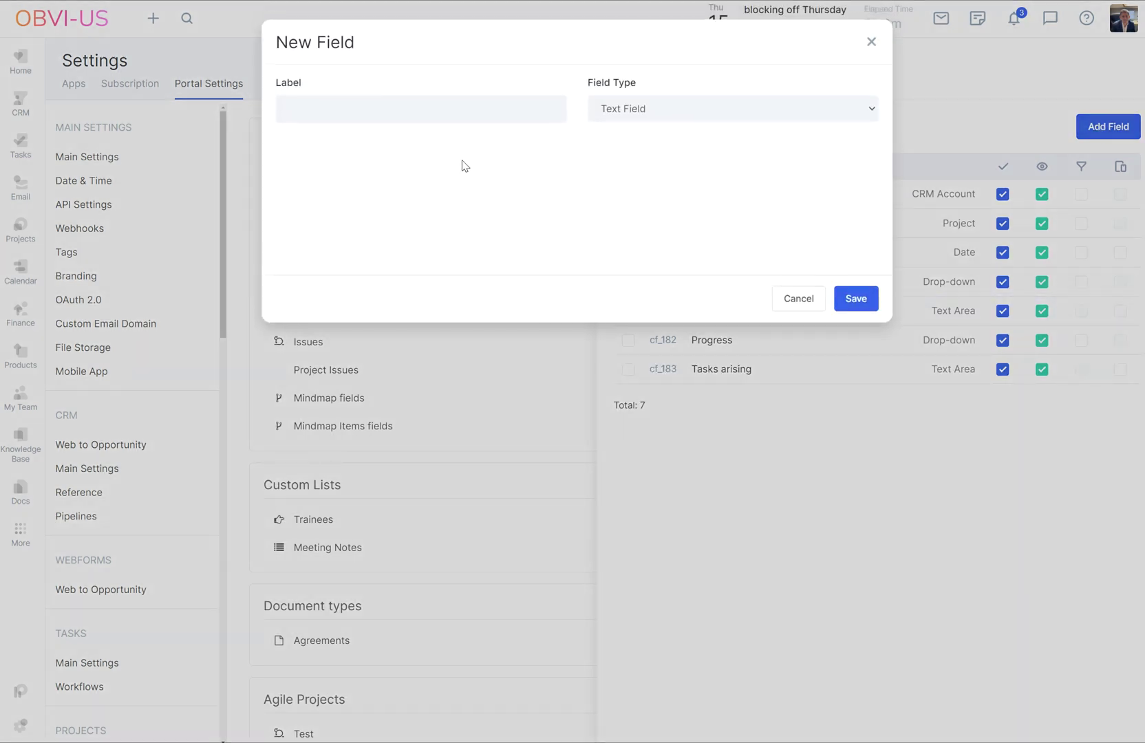
click(473, 118)
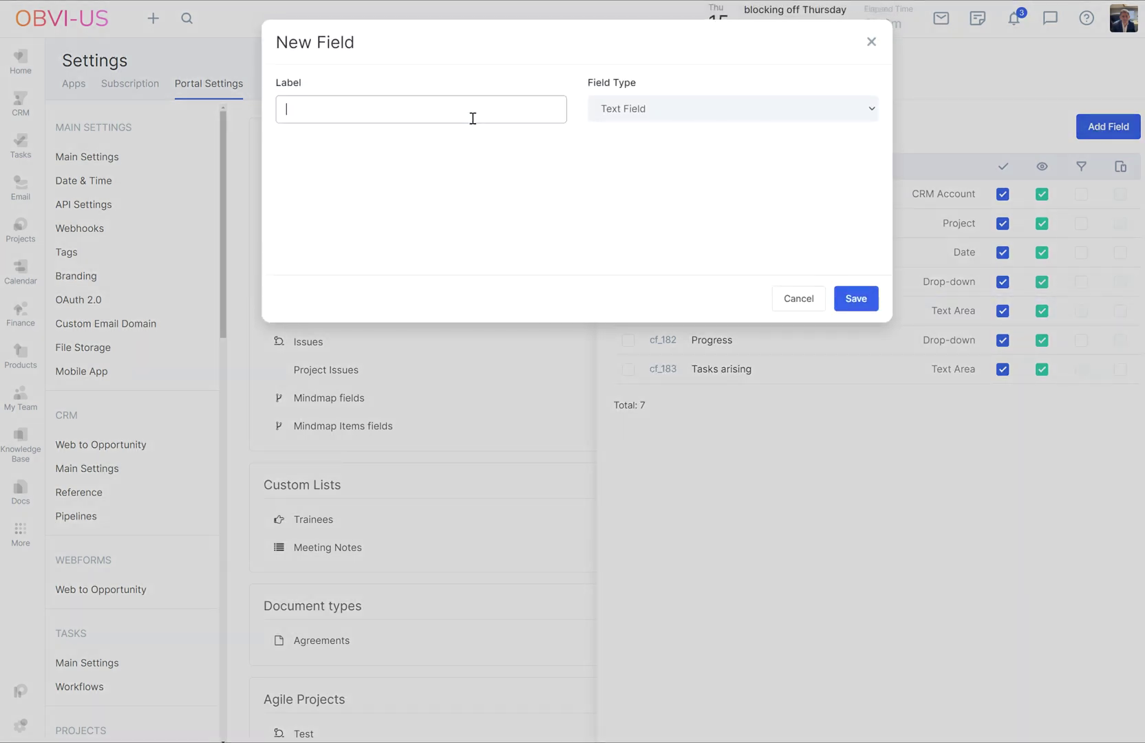
text(Tasks for NG?)
click(619, 117)
click(628, 251)
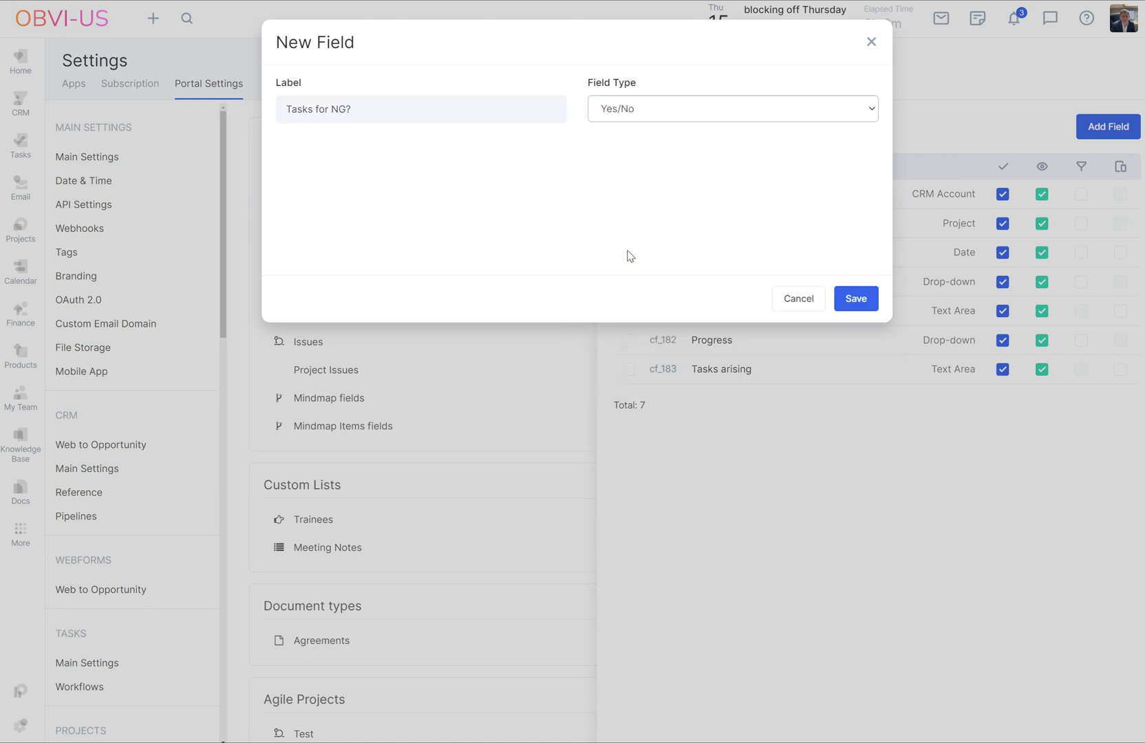
click(857, 299)
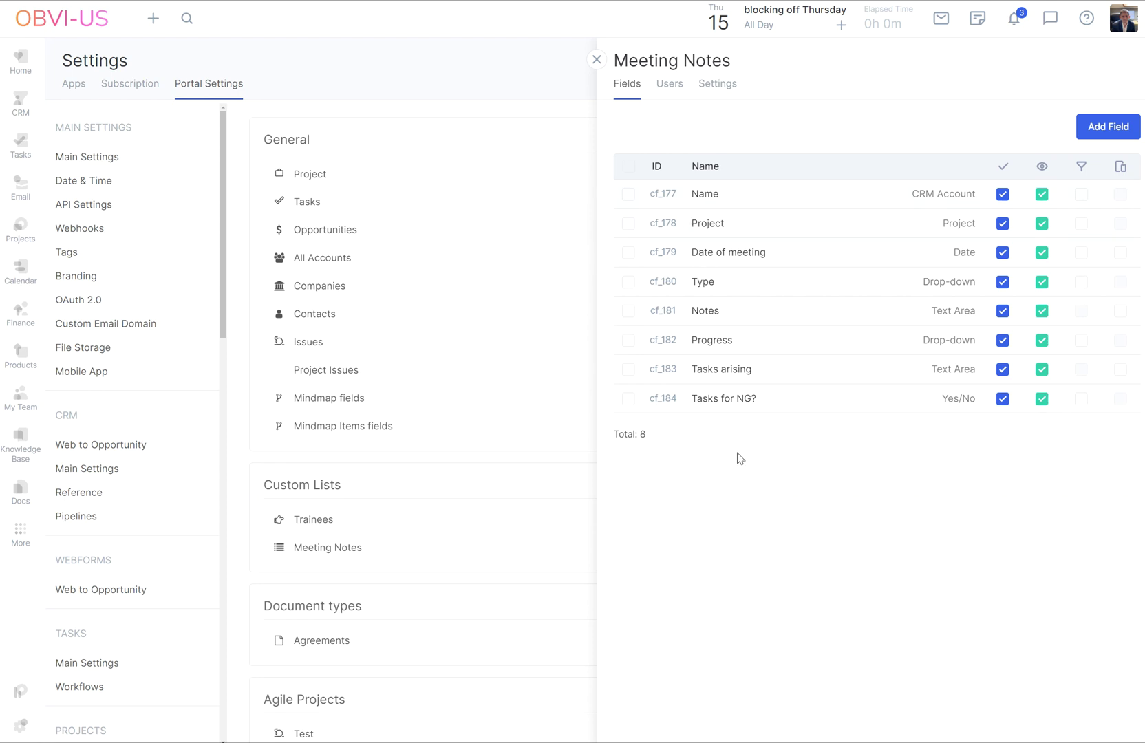
Tick the Type and Progress rows, toggle select-all on and off, then close the field list
click(629, 283)
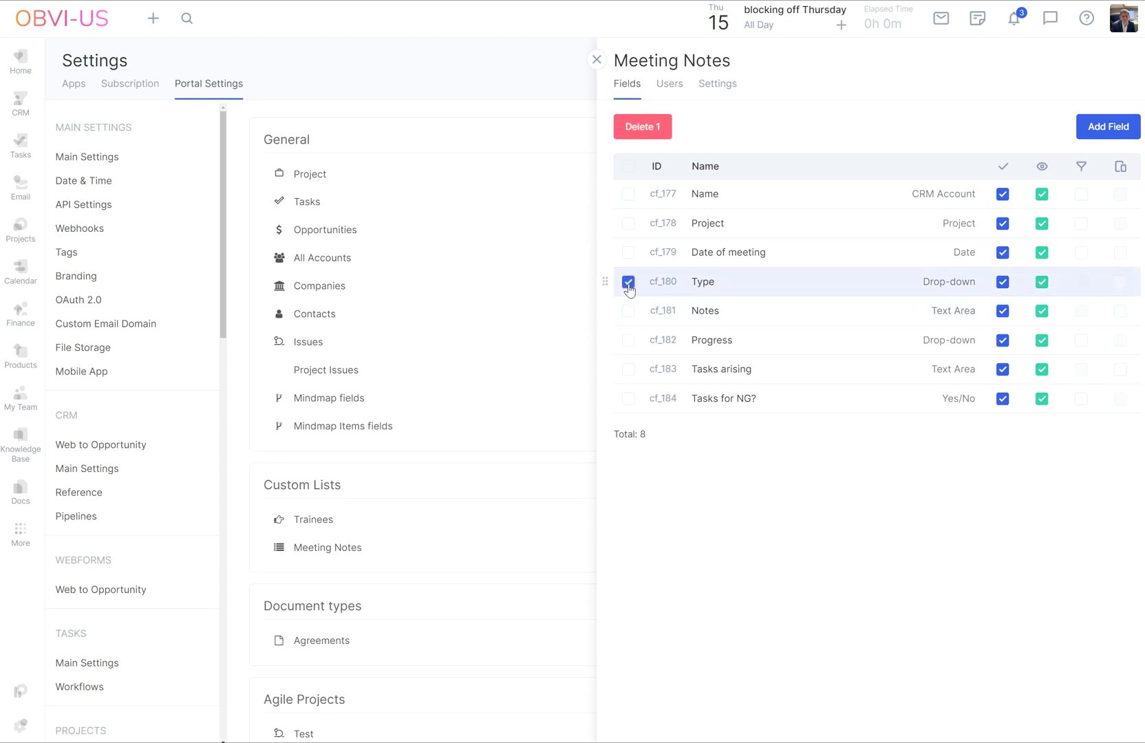
click(629, 340)
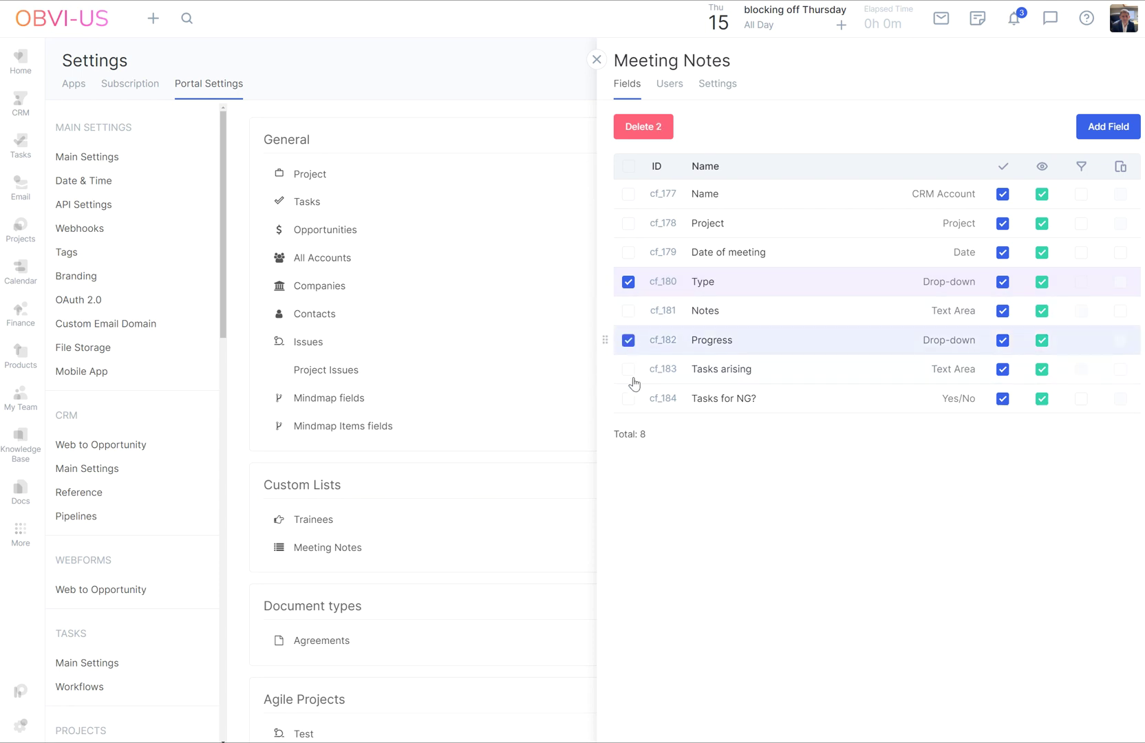
click(628, 167)
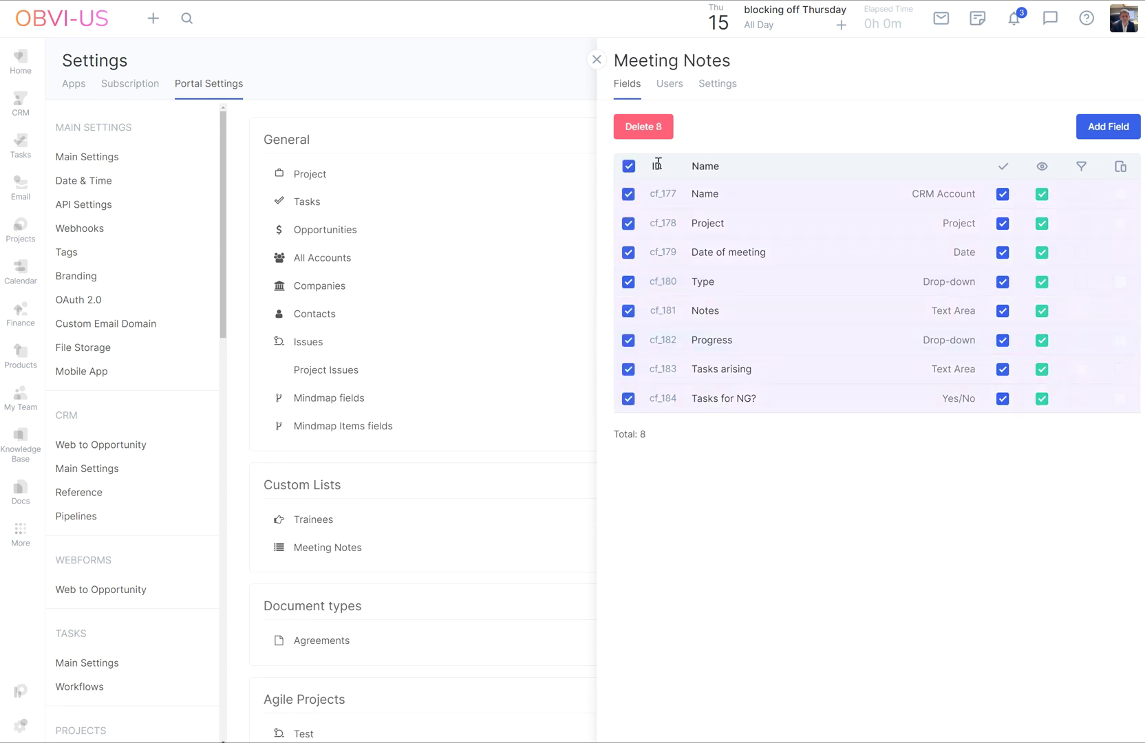
click(628, 166)
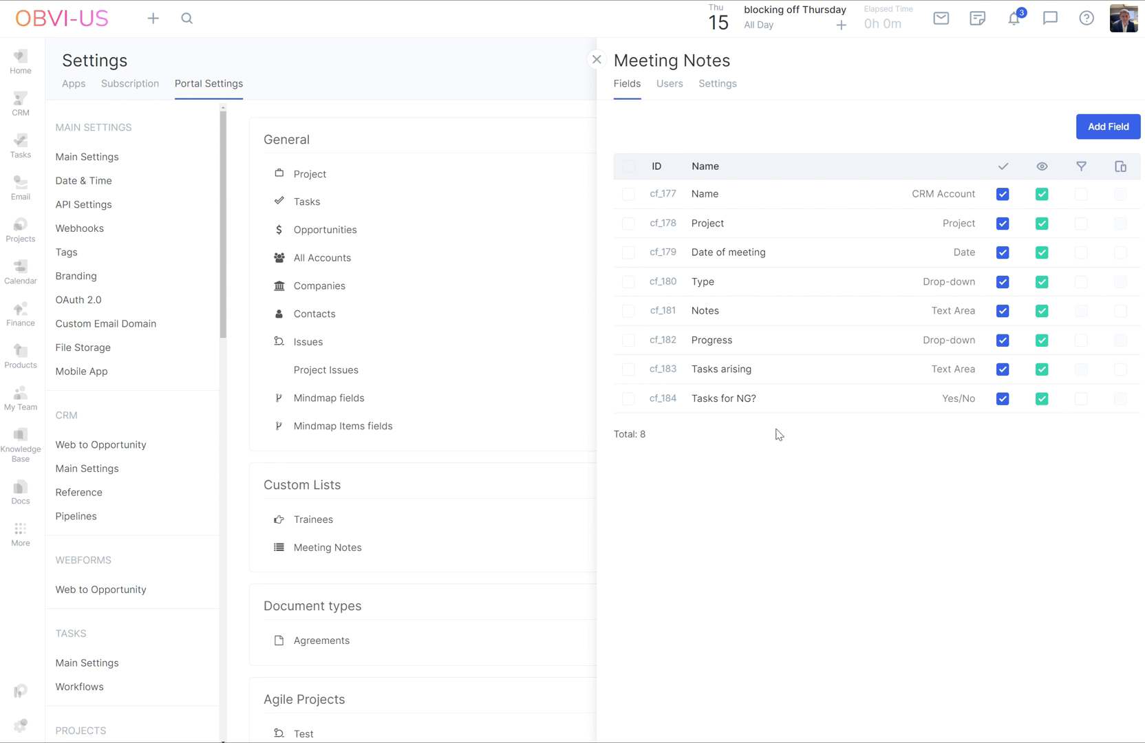
click(603, 66)
Check the Hogwarts Inc contact's Lists tab, then open the Modern Family CEO contact's Lists tab
mouse_move(23, 121)
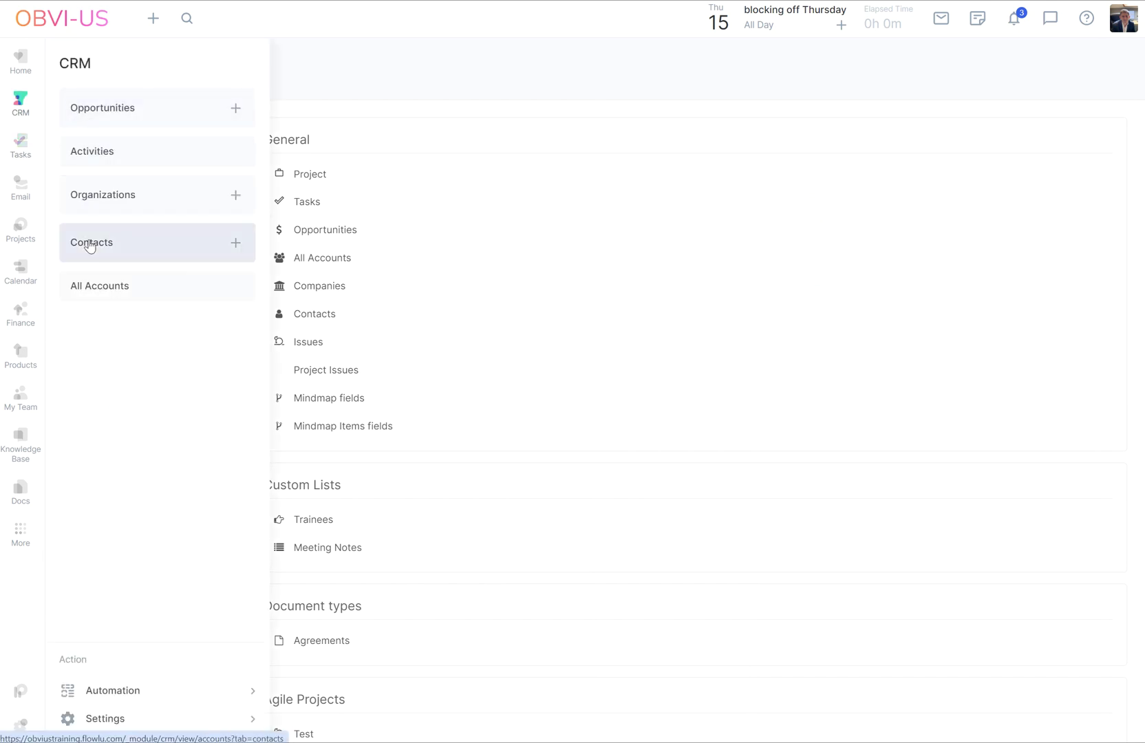
click(89, 245)
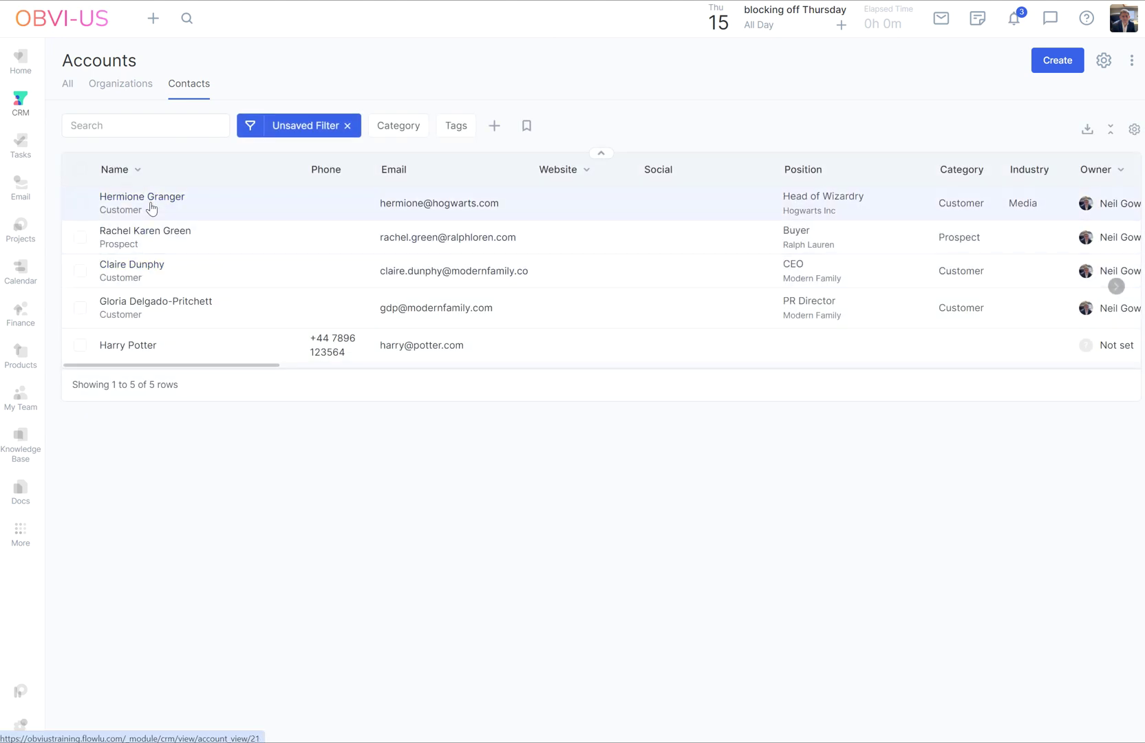
click(151, 204)
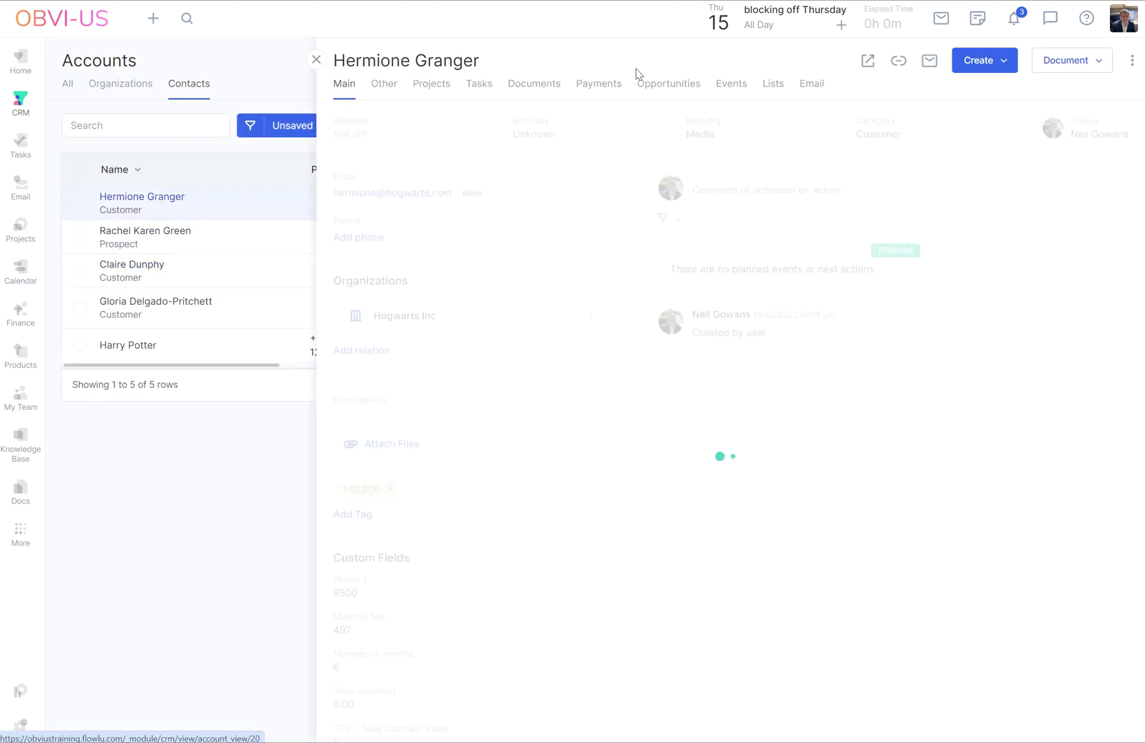
click(776, 92)
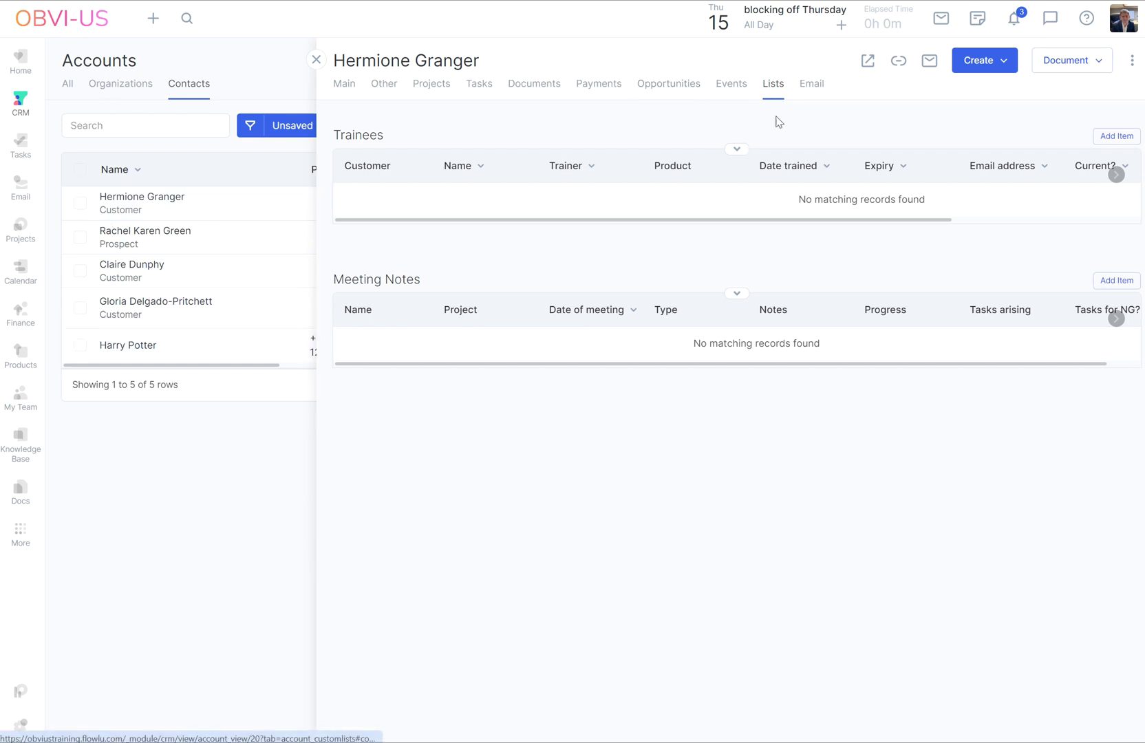
scroll(930, 199, right, 1)
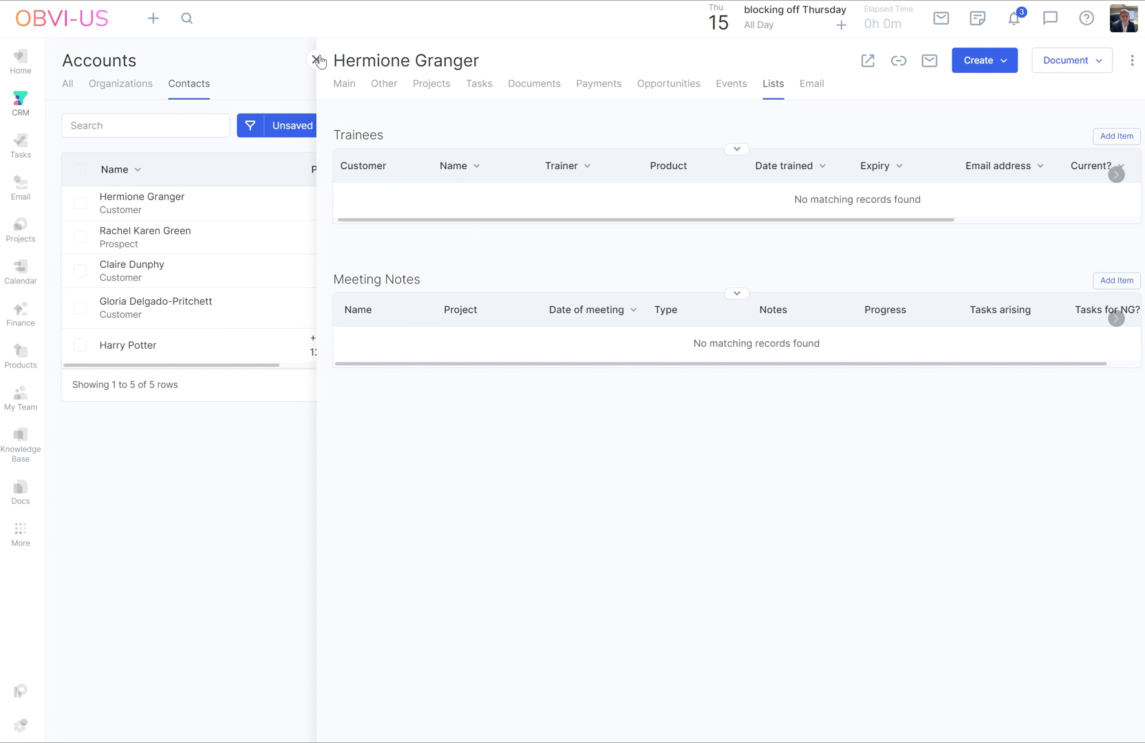
click(317, 59)
click(141, 267)
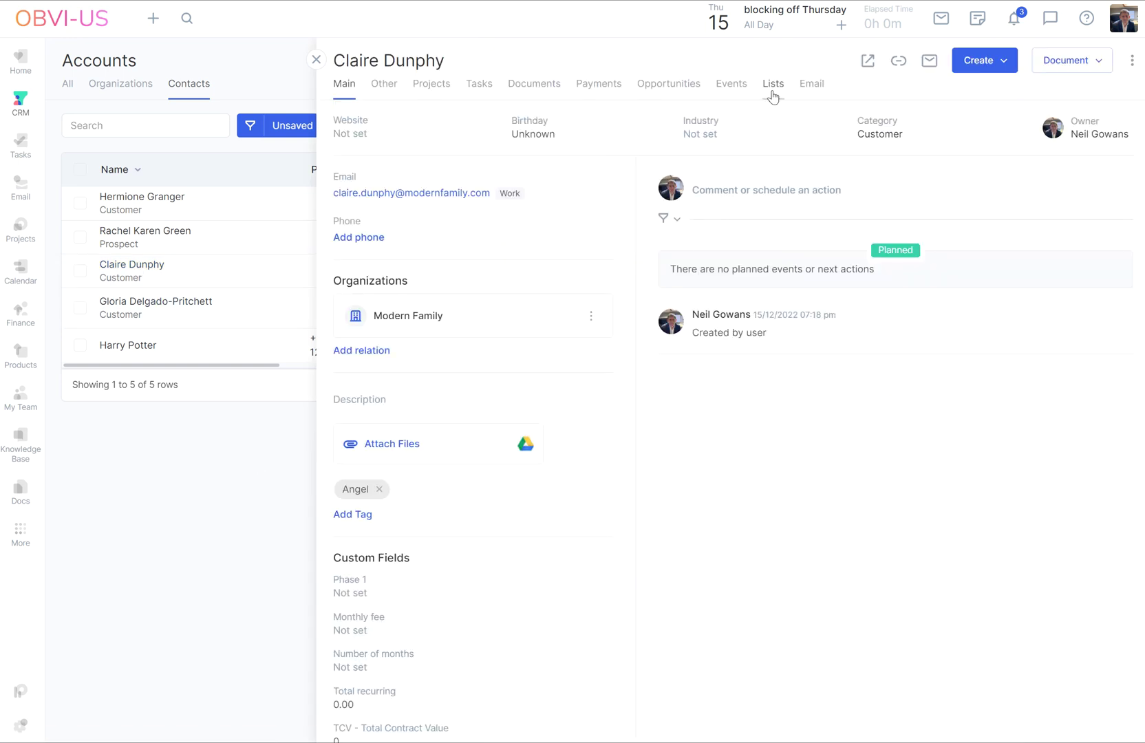
click(773, 97)
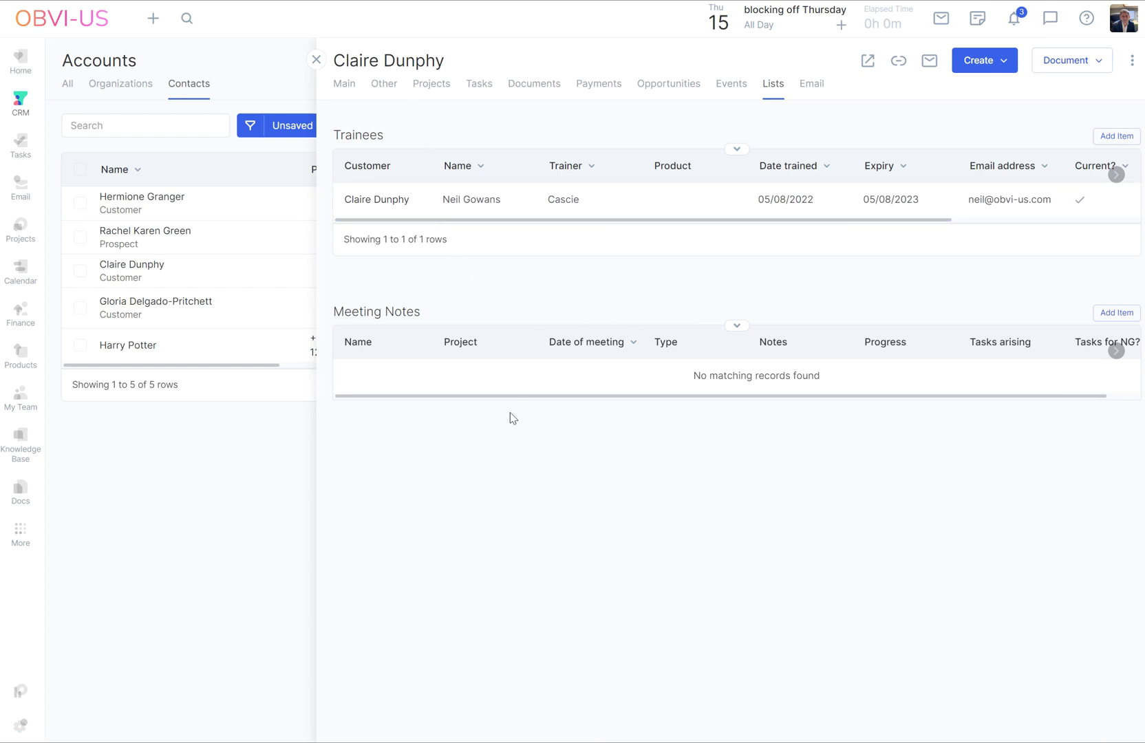
Start a new meeting note linked to Ralph Lauren - Website SEO, dated 14/02/2024
click(1126, 318)
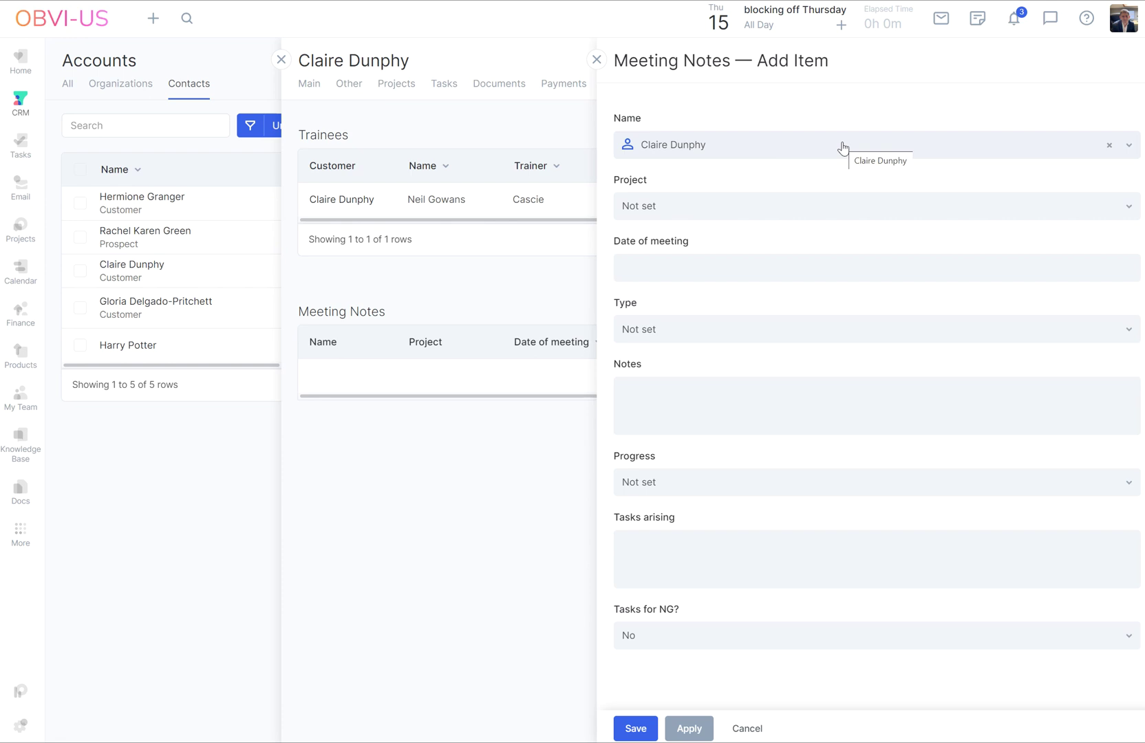
click(762, 212)
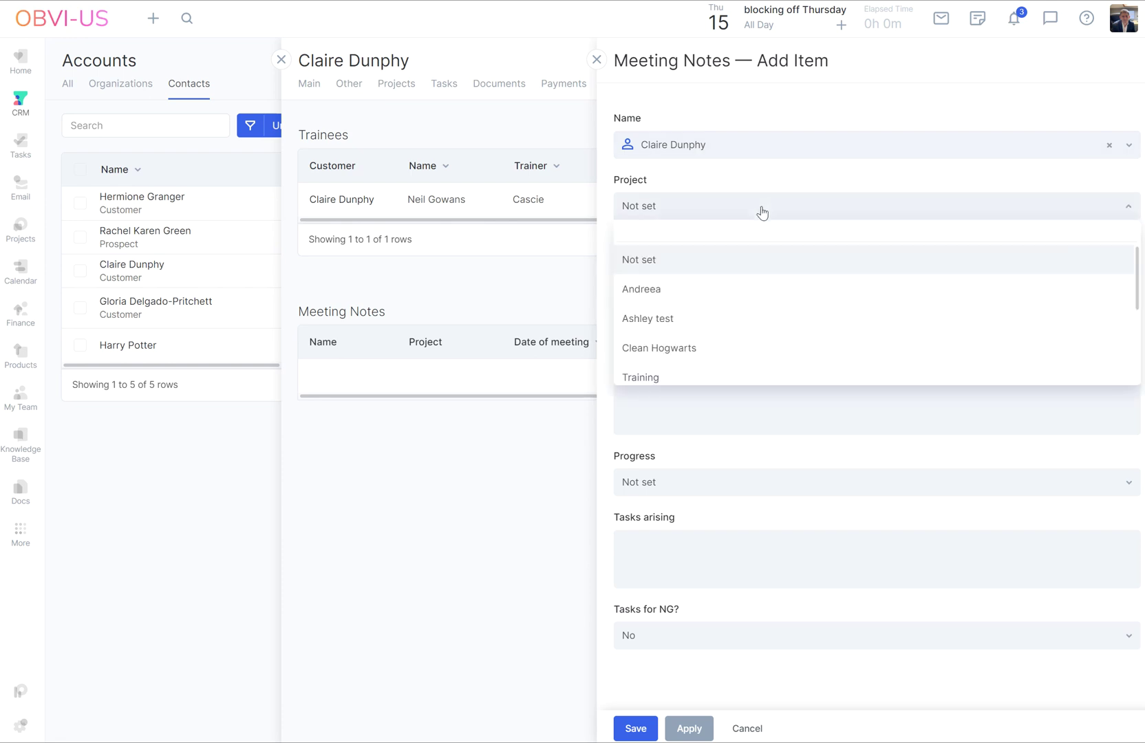
scroll(760, 279, down, 5)
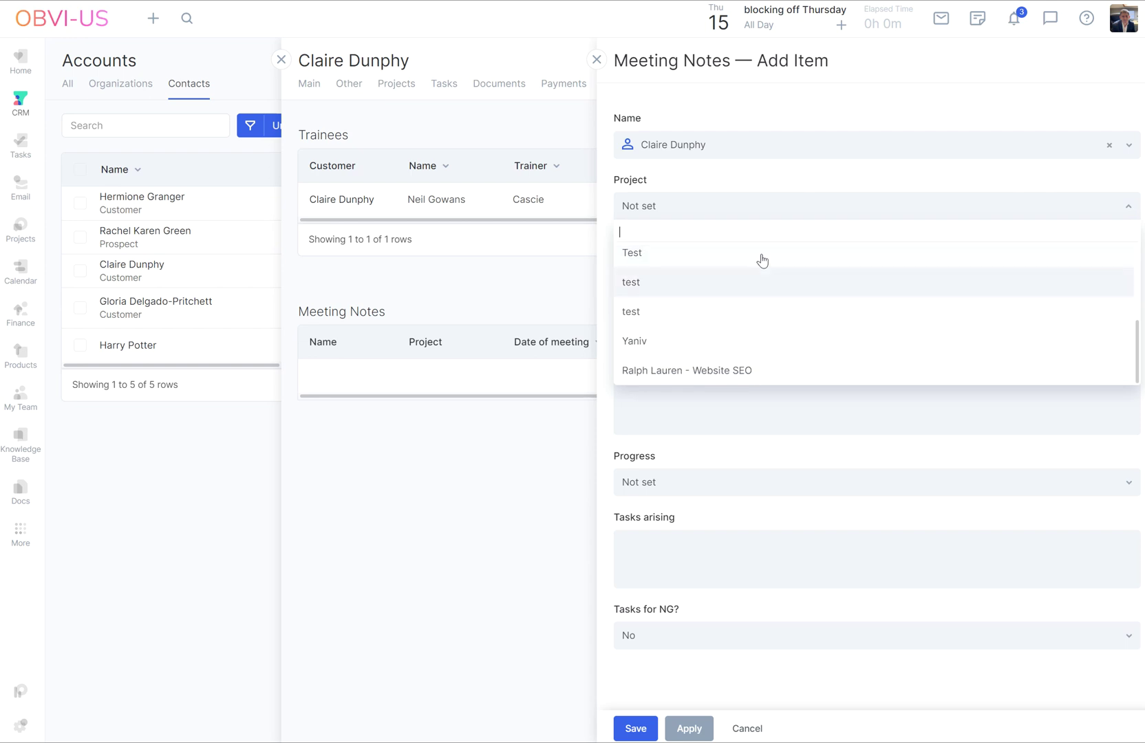
scroll(761, 259, up, 5)
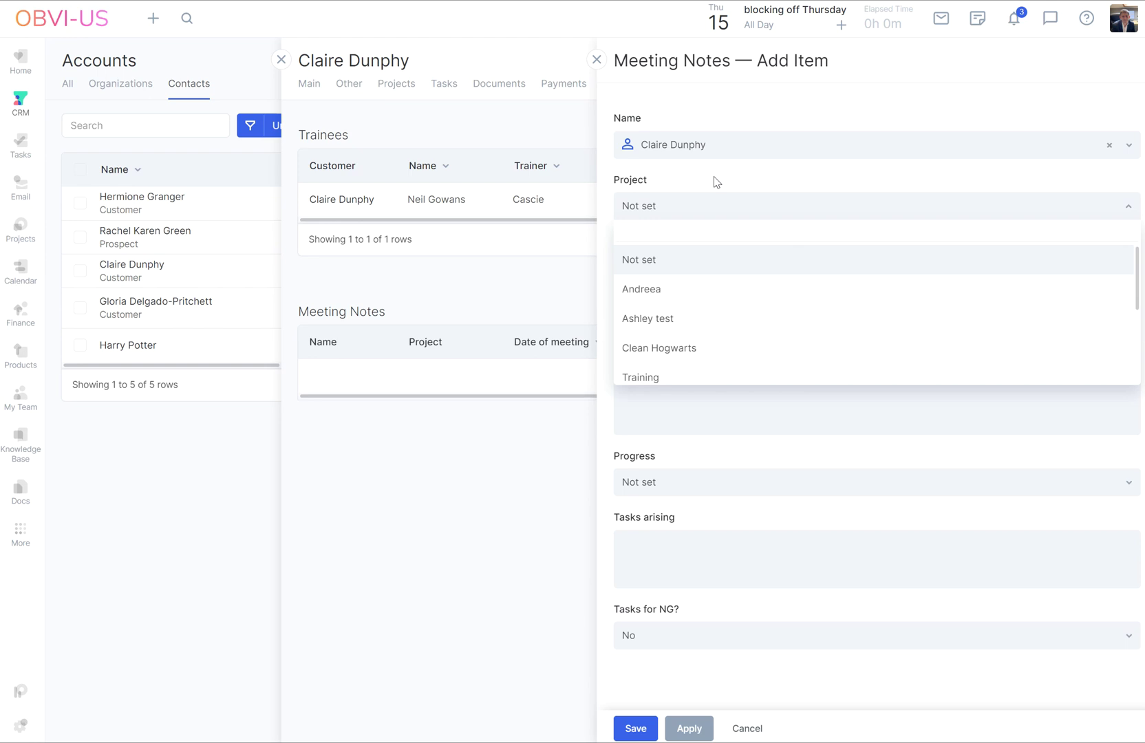
scroll(685, 356, down, 5)
click(687, 375)
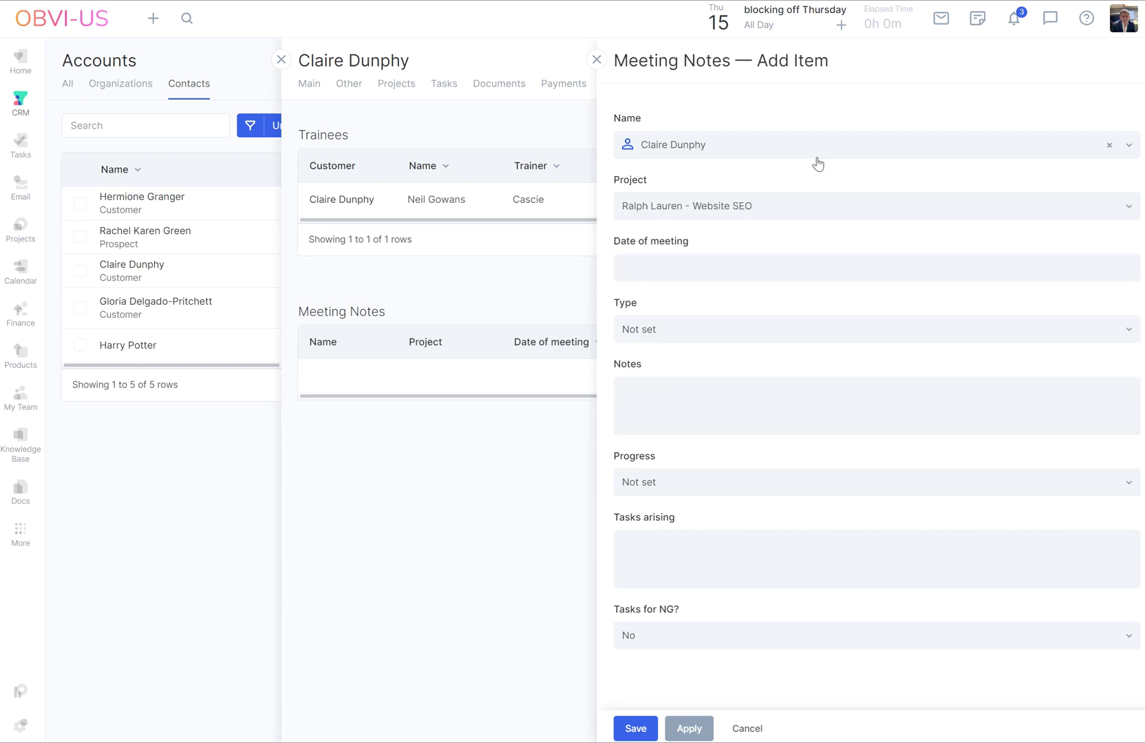
click(760, 266)
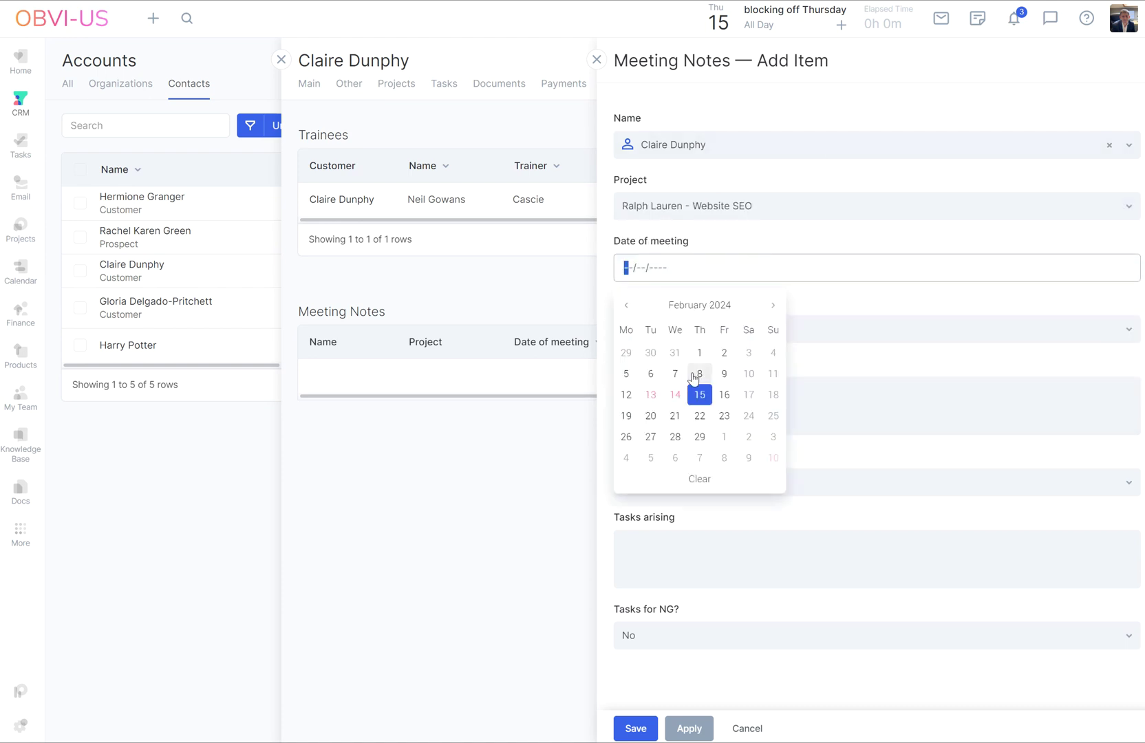
click(675, 394)
Set type Video, progress Ahead of schedule and Tasks for NG? Yes, then save the note
click(719, 329)
click(671, 421)
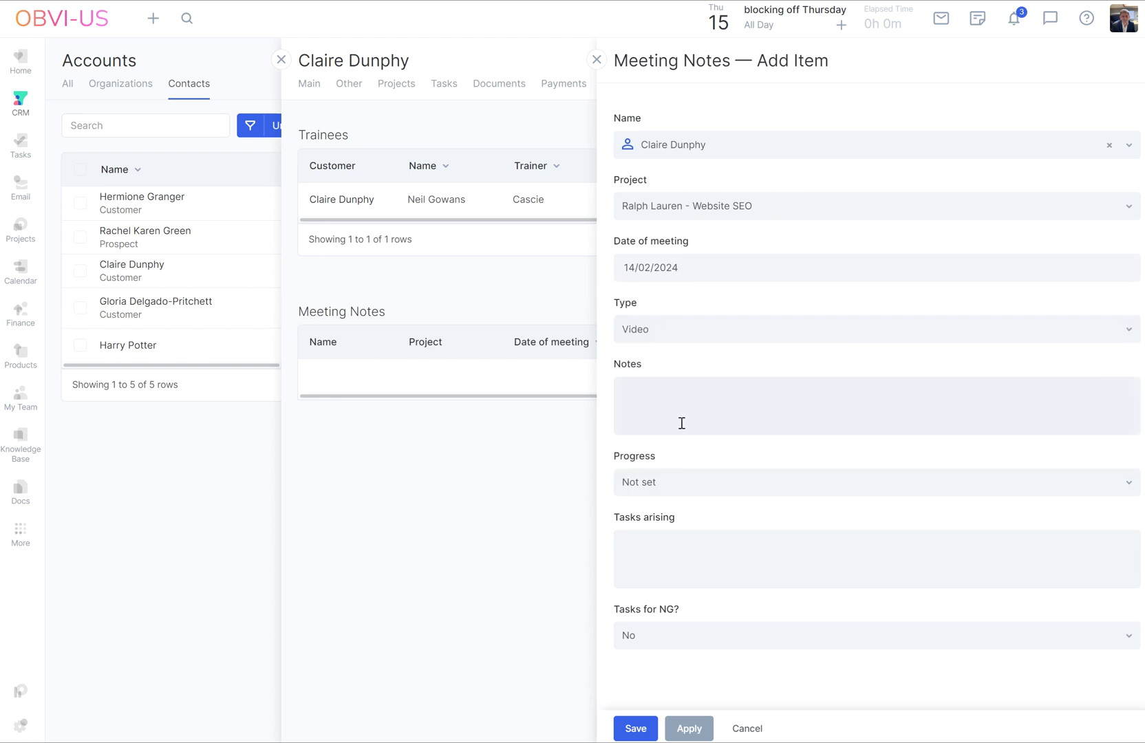
click(681, 423)
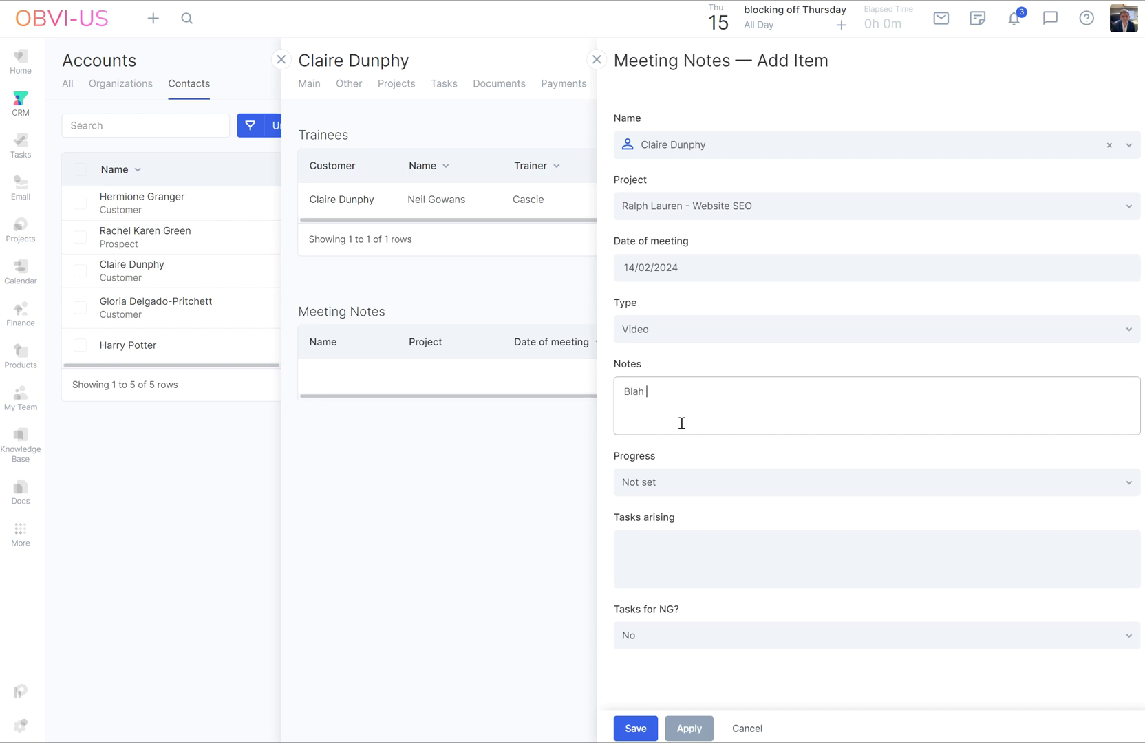
click(688, 486)
click(677, 559)
click(677, 575)
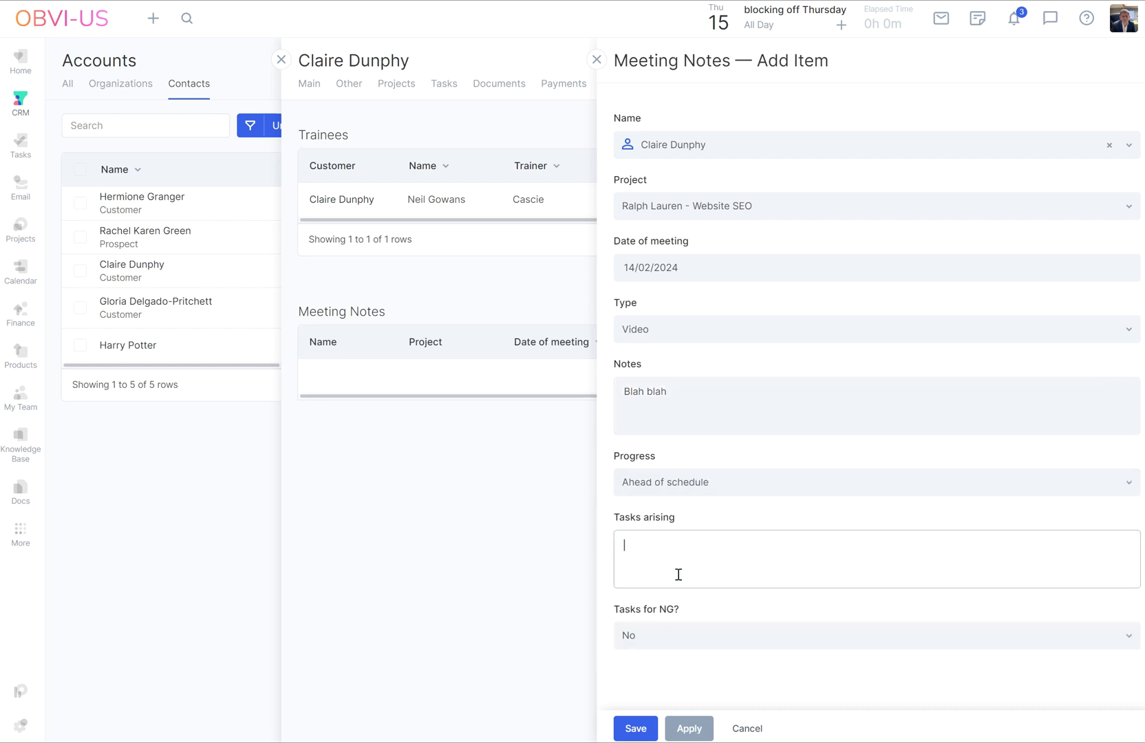
click(693, 644)
click(660, 694)
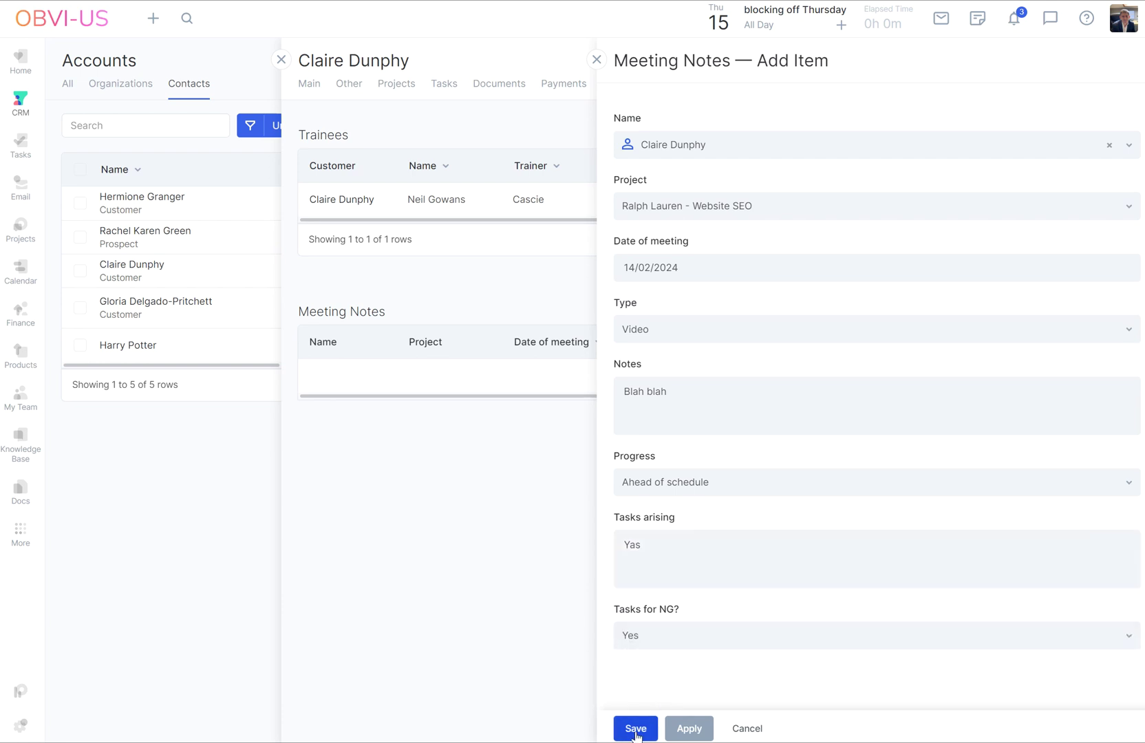
click(636, 729)
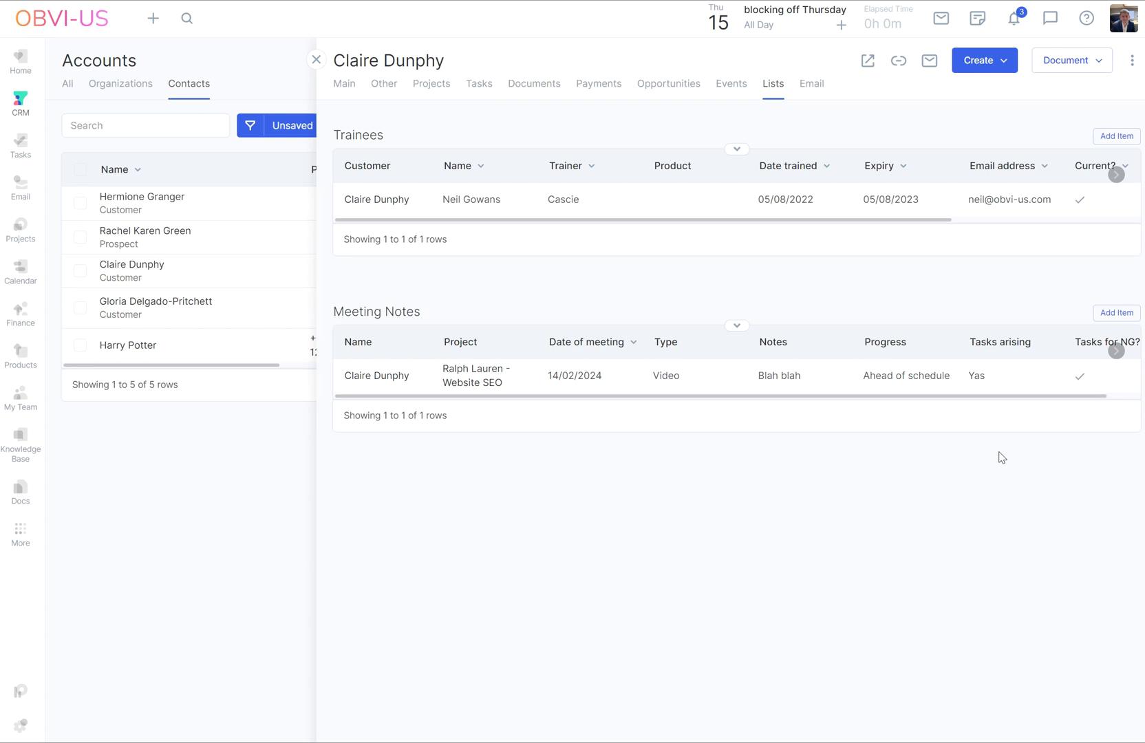
Start another meeting note linked to Clean Hogwarts, dated 12/02/2024
click(1116, 312)
click(801, 203)
click(666, 349)
click(683, 272)
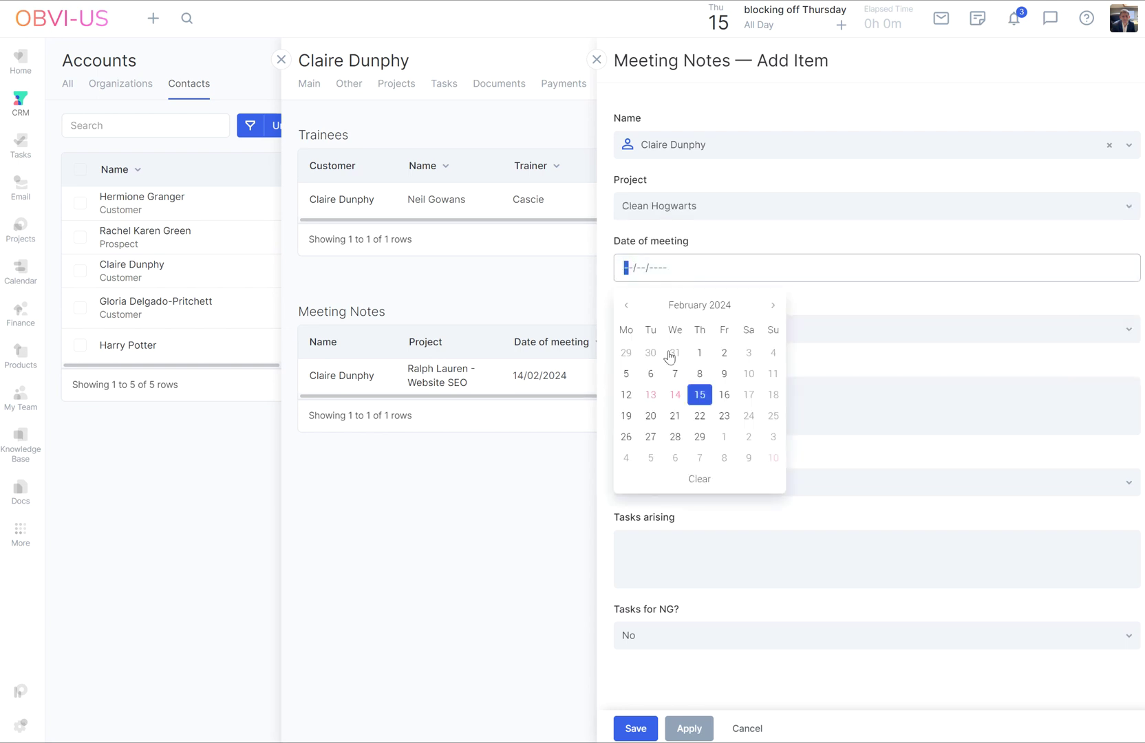
click(627, 394)
Set type In person, notes 'dsgsdgs', Behind schedule and Tasks for NG? Yes, then save
click(741, 336)
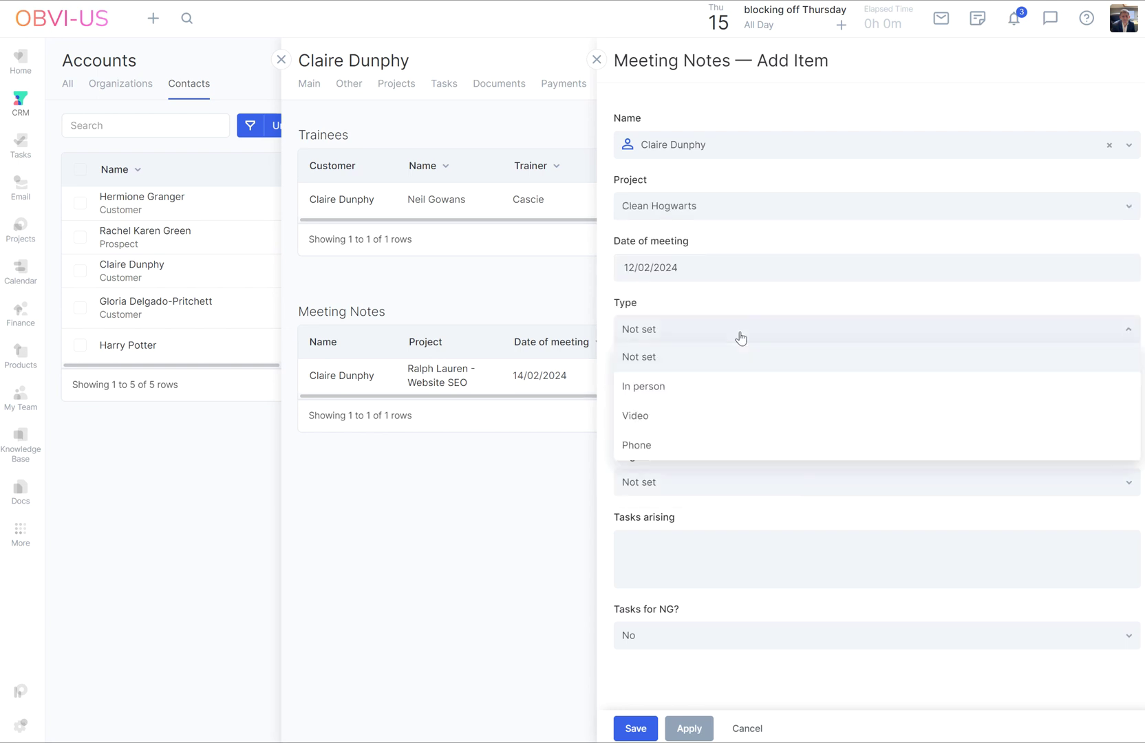
click(677, 389)
click(679, 392)
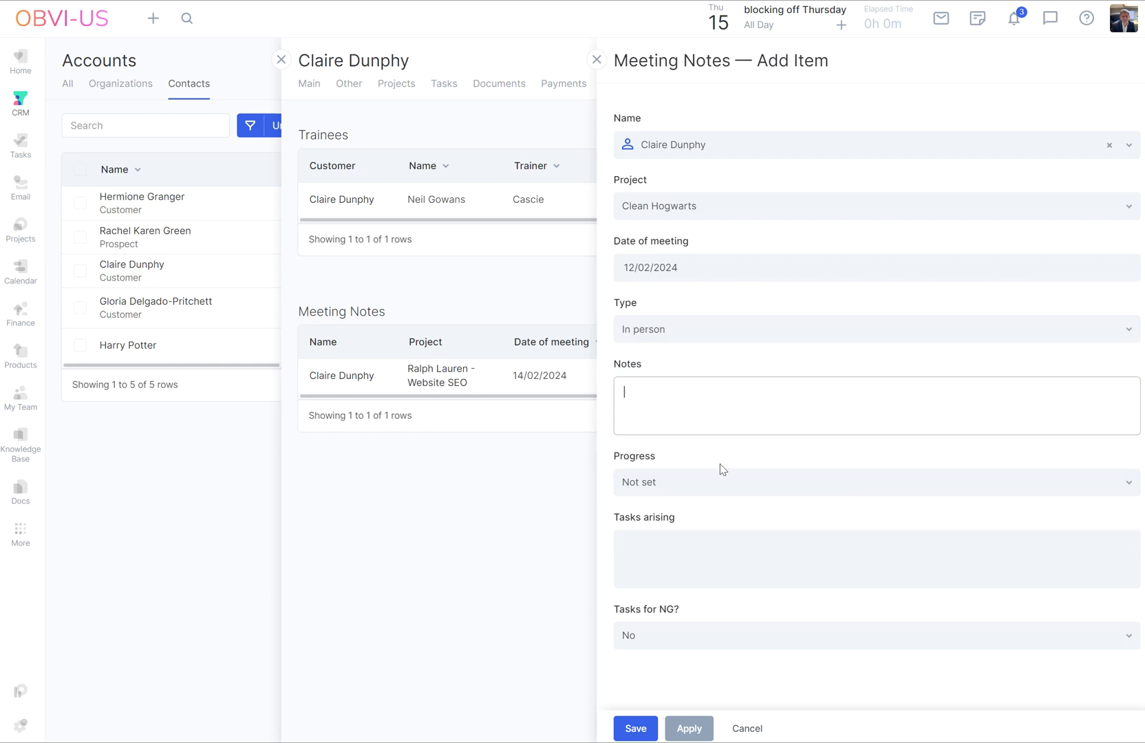
text(dsgsdgs)
click(718, 483)
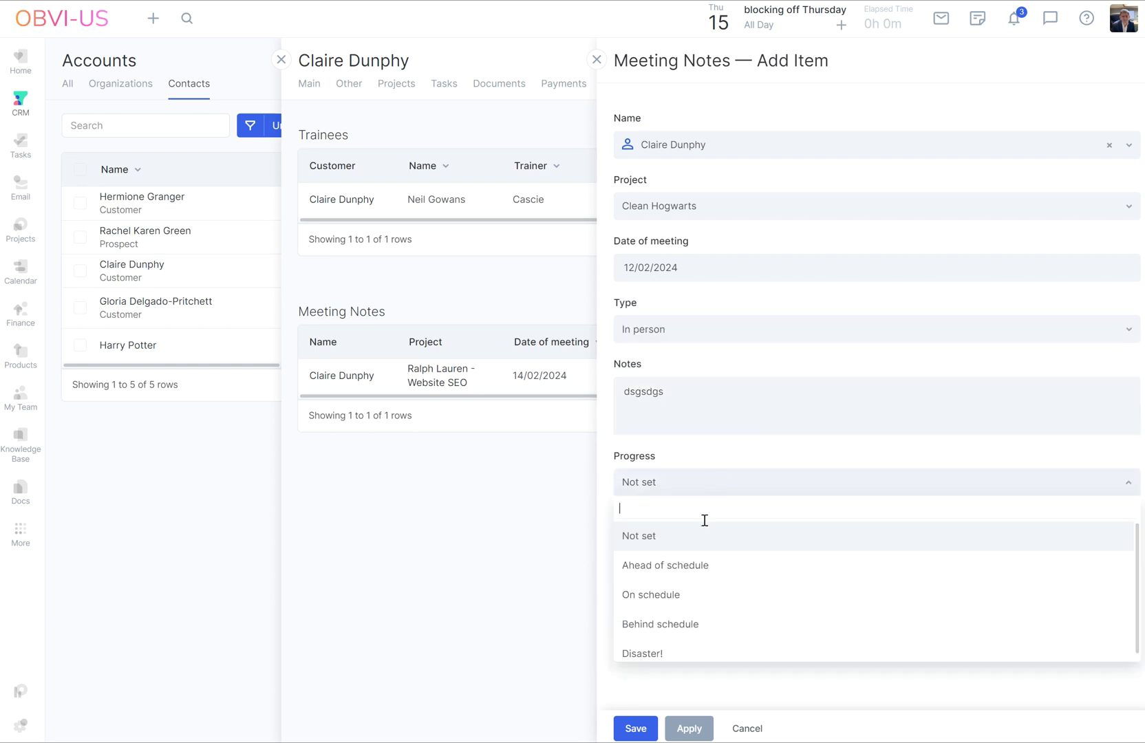
click(669, 625)
click(692, 566)
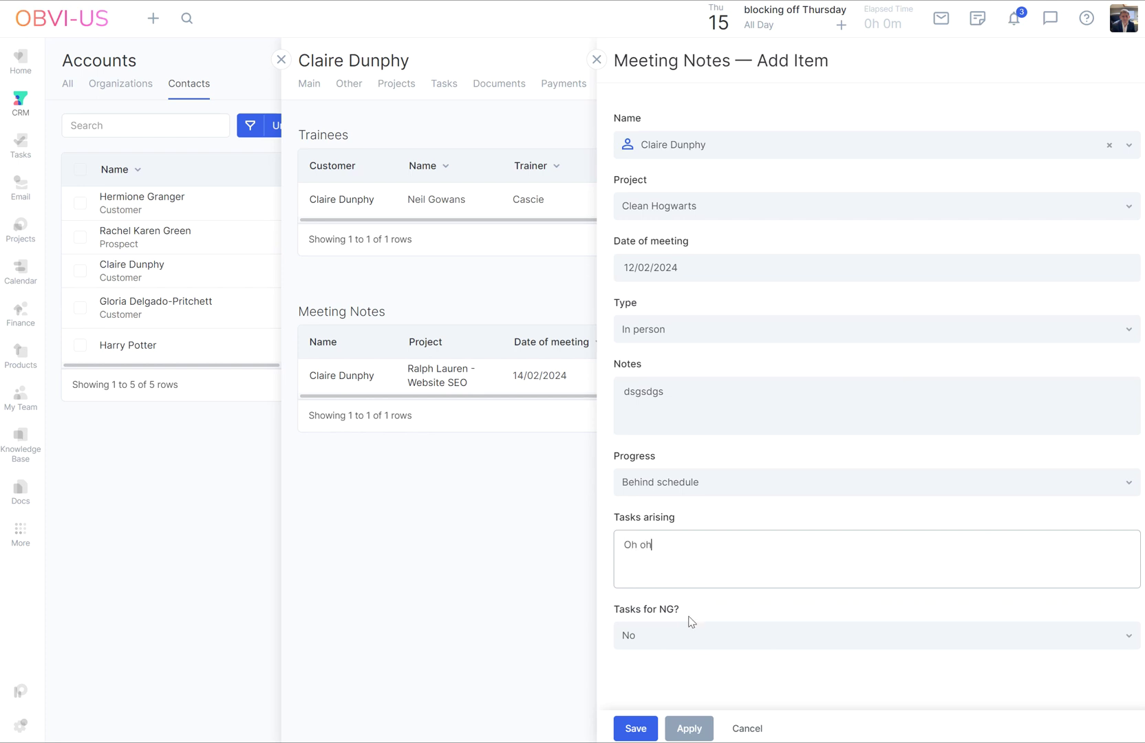
click(716, 643)
click(665, 693)
click(636, 727)
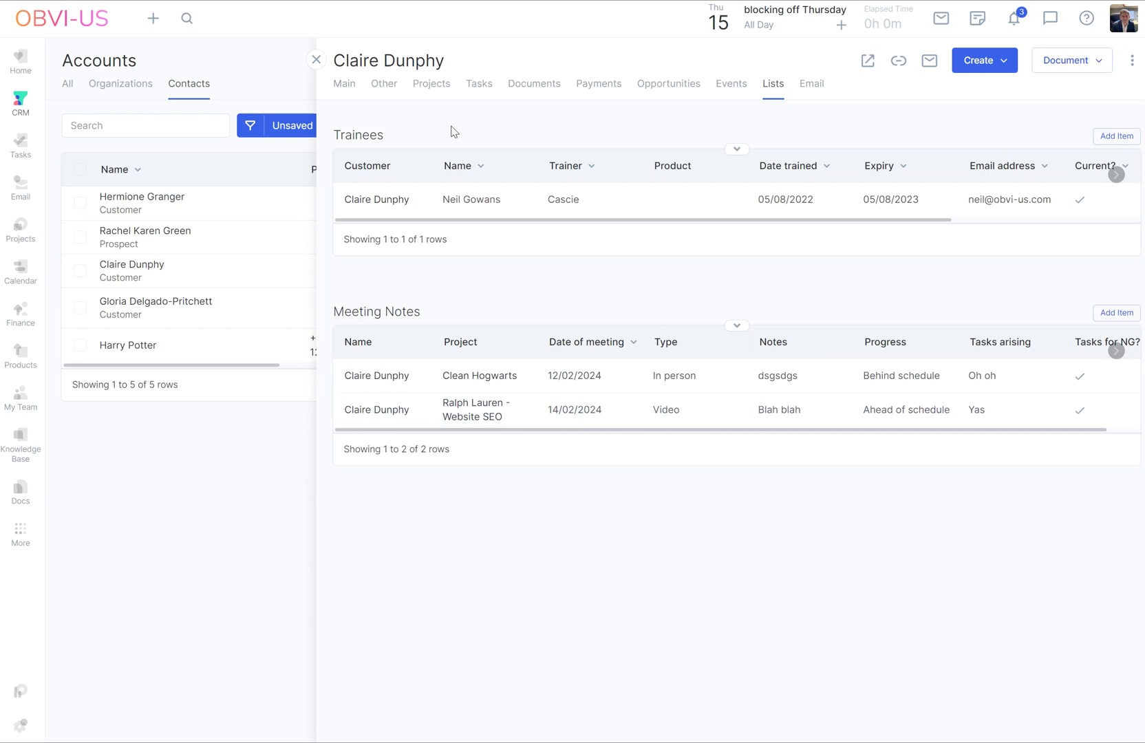
From the Ralph Lauren - Website SEO project's Lists tab, add a new Meeting Notes item
click(318, 62)
click(20, 234)
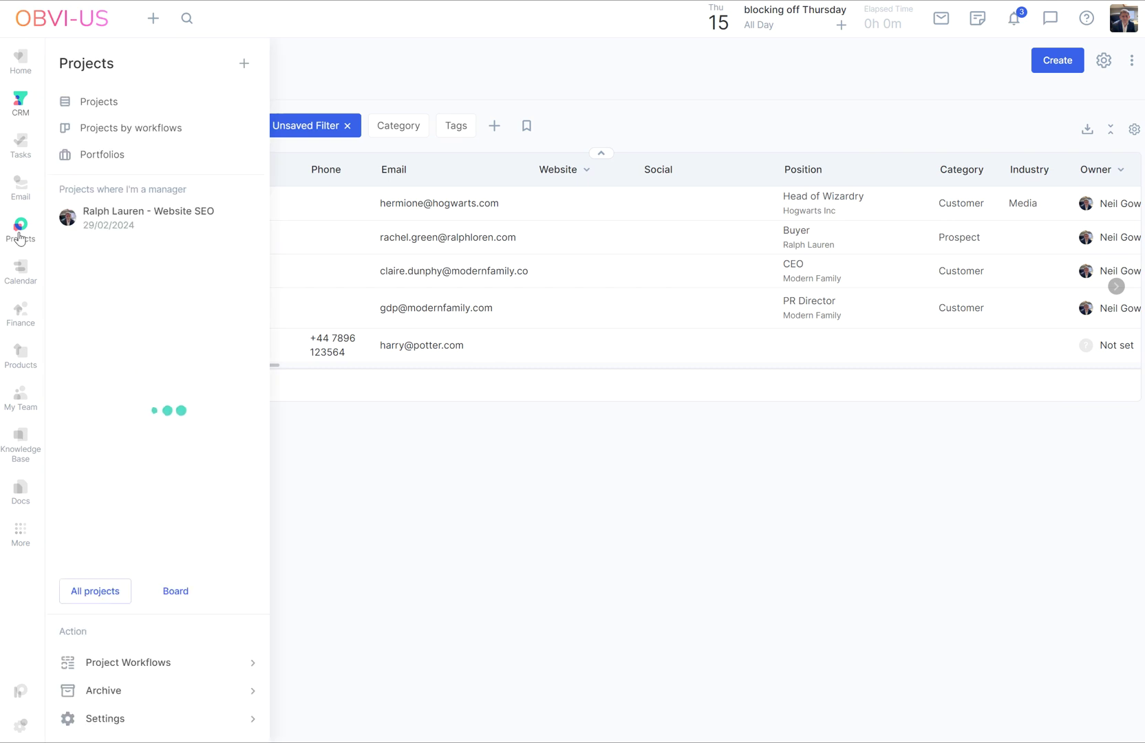
click(123, 219)
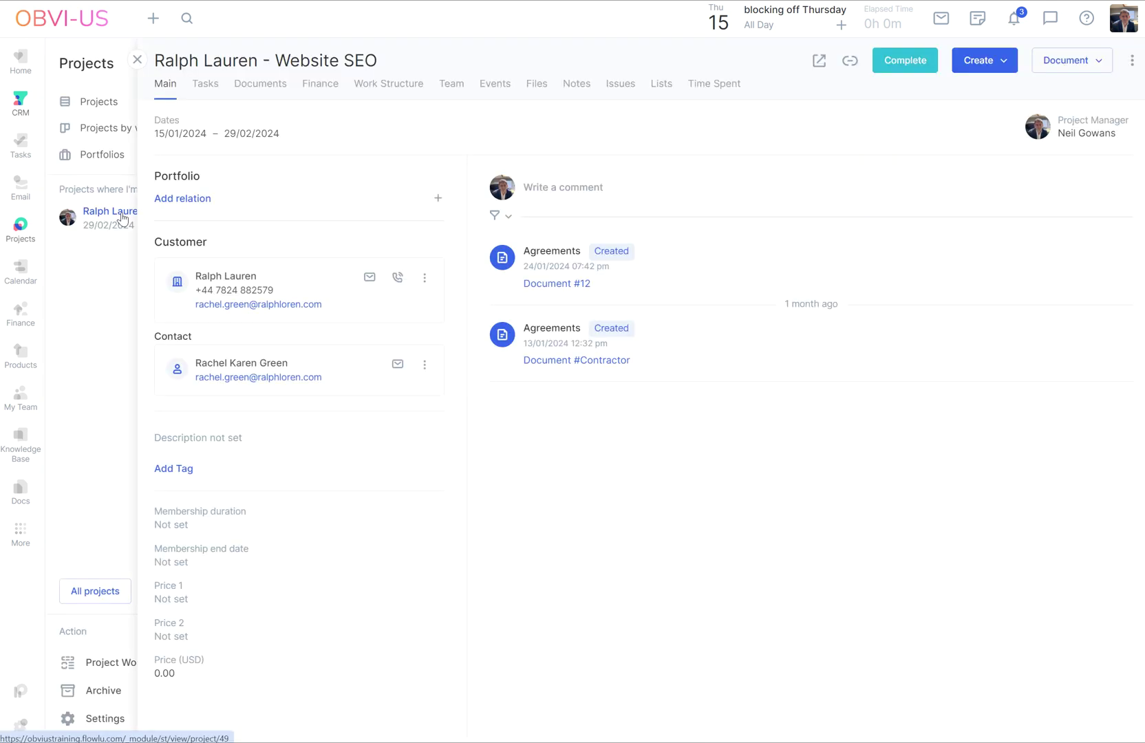
click(662, 89)
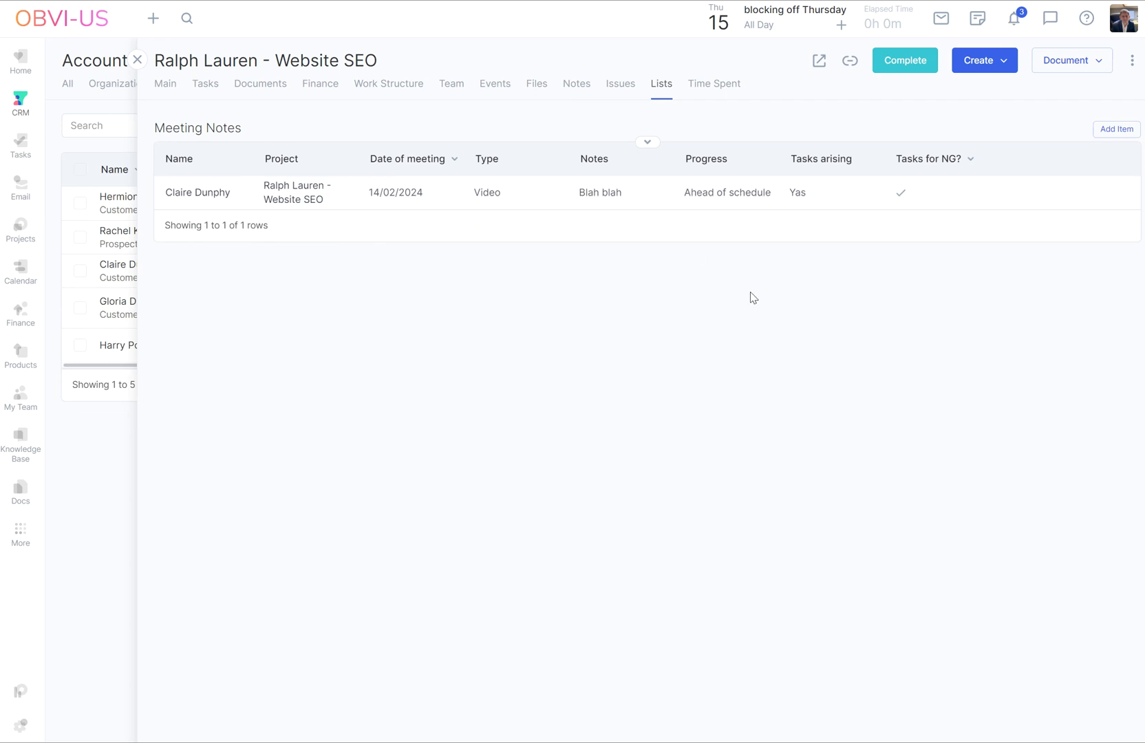
click(1120, 130)
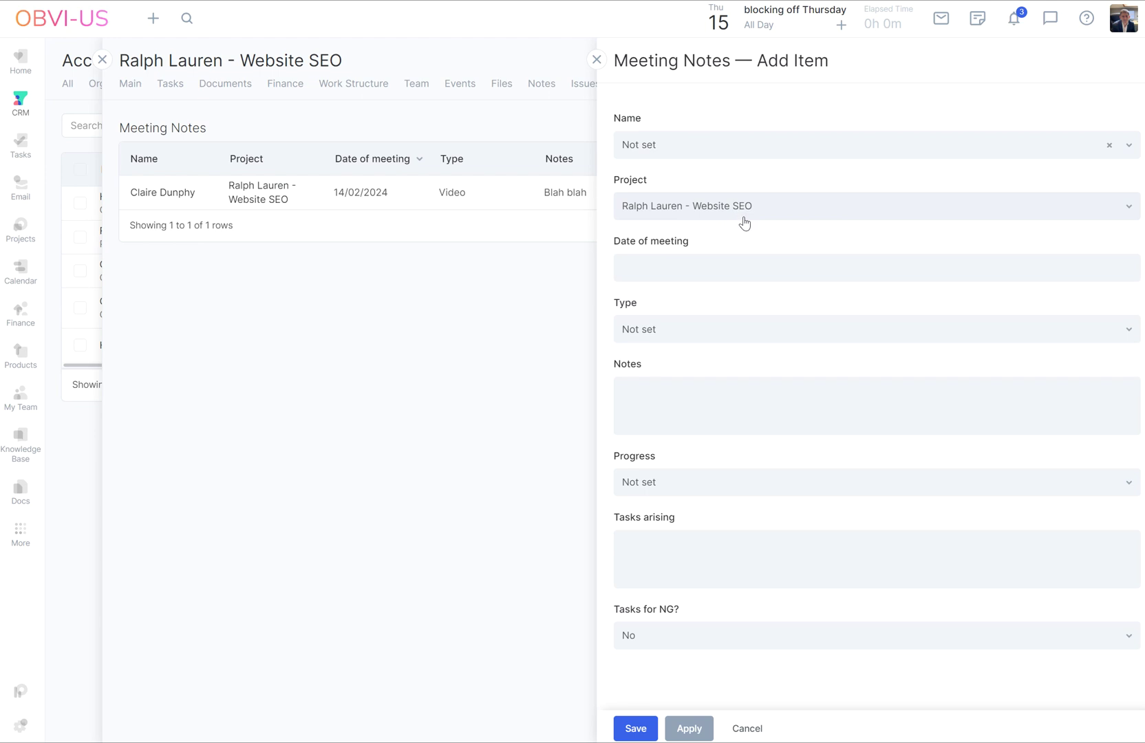
Attach the Hogwarts Inc contact and set the meeting date to 12/02/2024
click(740, 260)
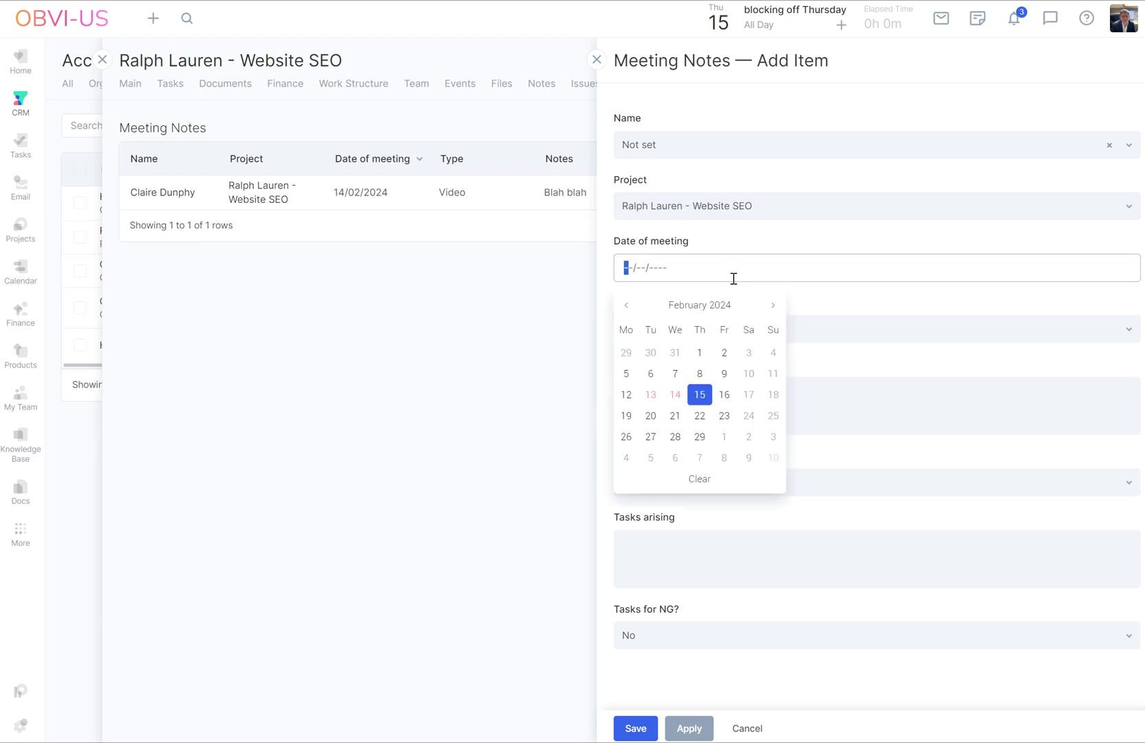
click(787, 149)
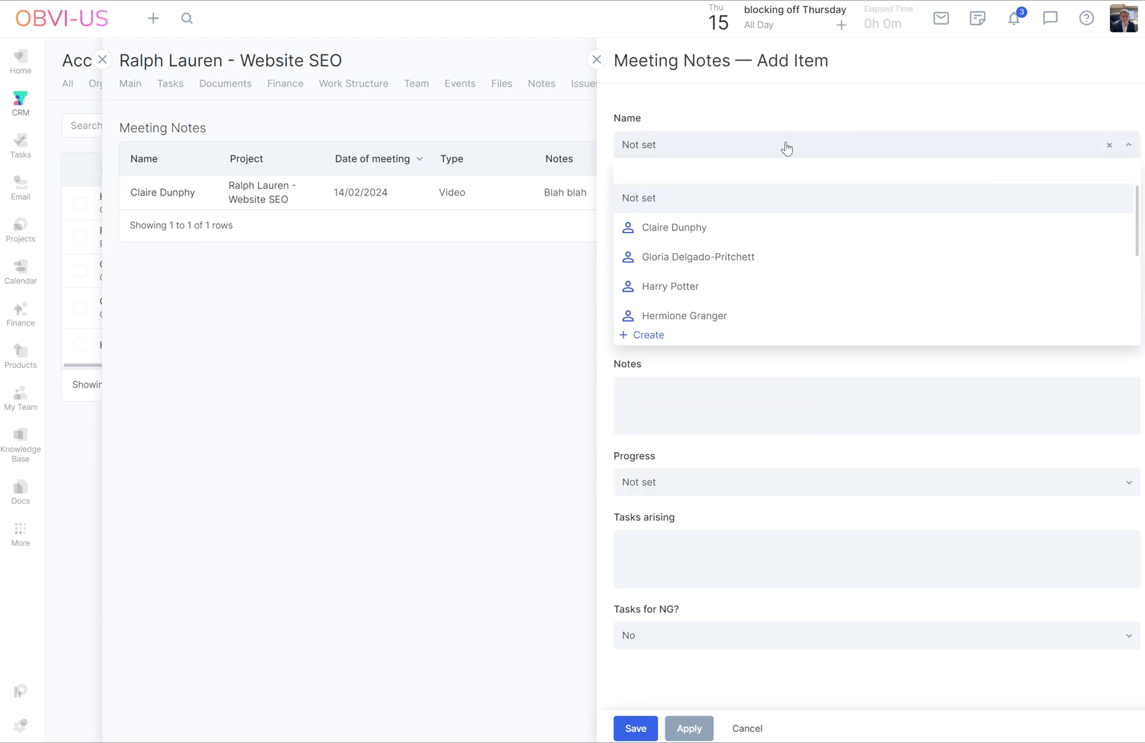
click(685, 317)
click(641, 275)
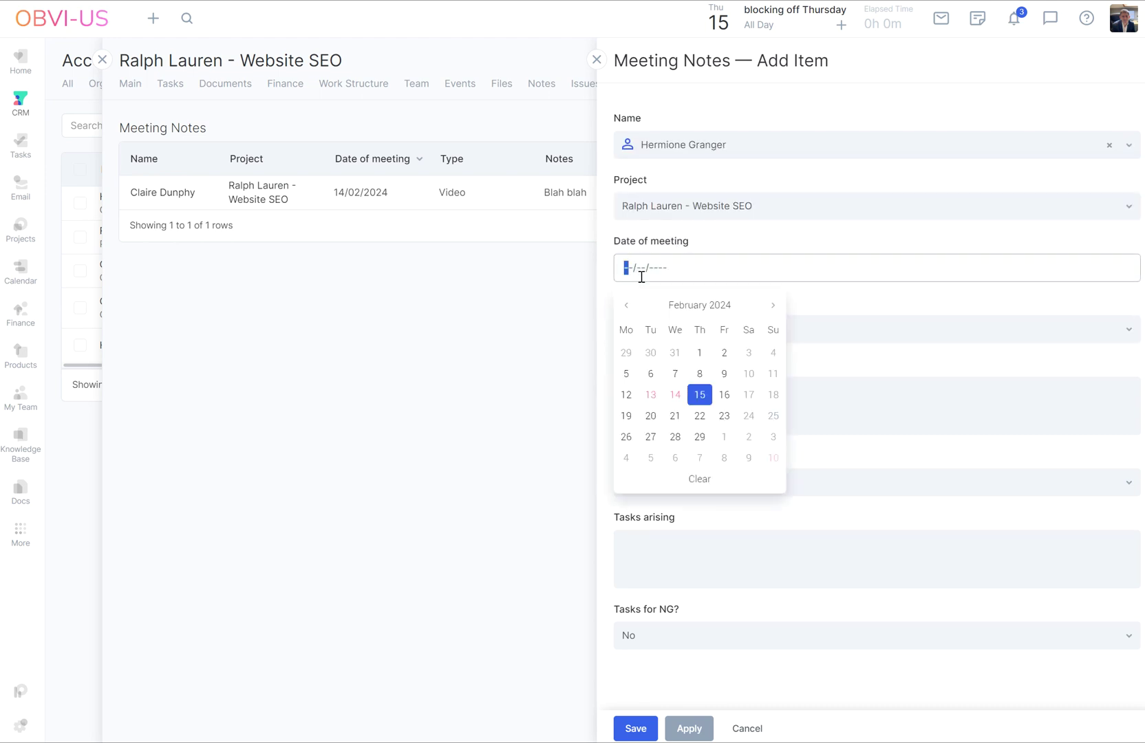
click(627, 396)
Set type In person, notes 'a a ed', On schedule, tasks arising 'no', and save
click(667, 331)
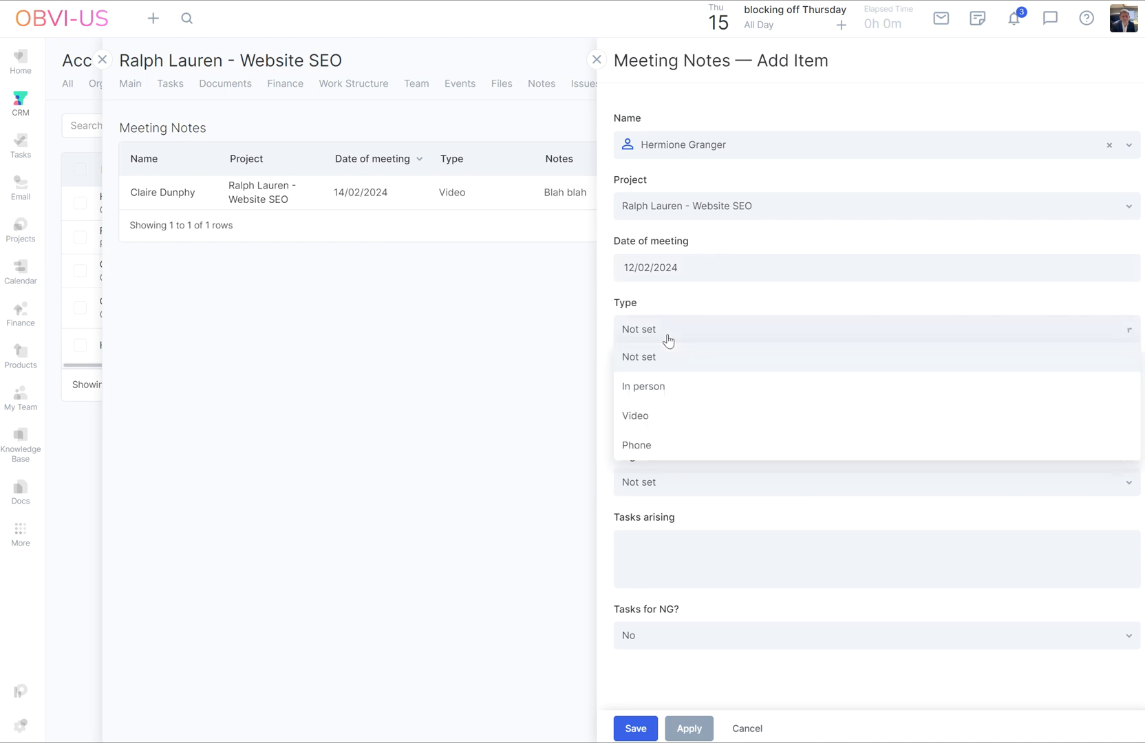
click(655, 392)
click(681, 401)
text(a a ed)
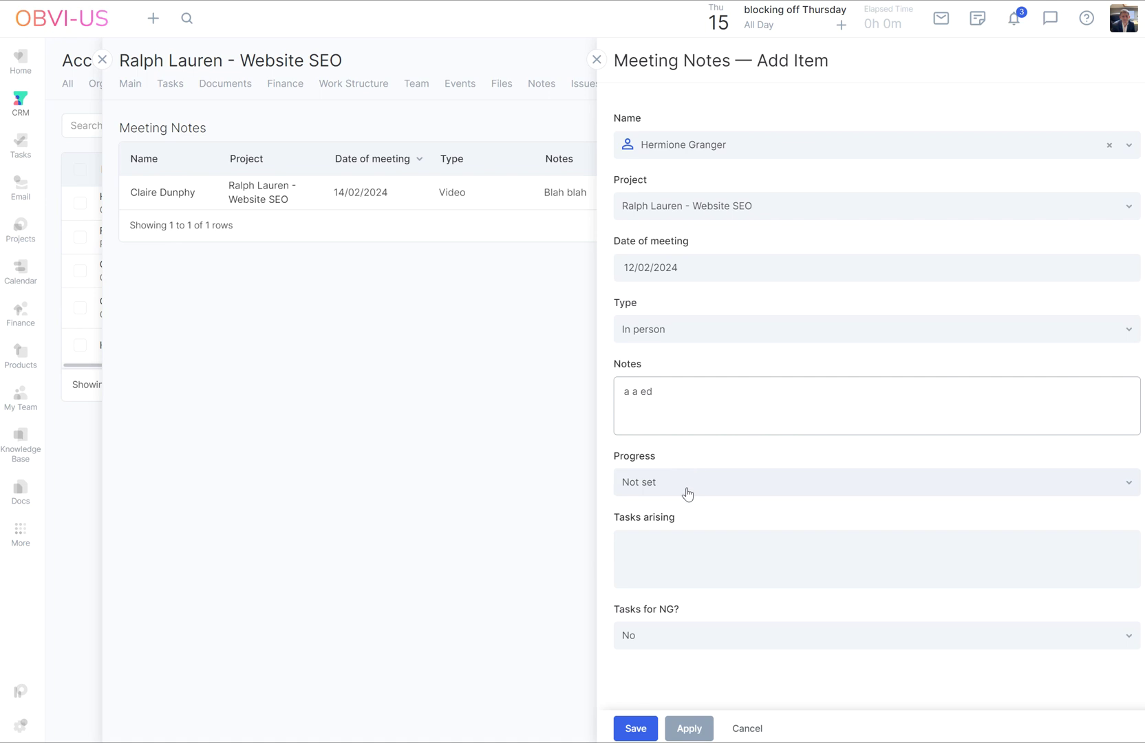
click(685, 490)
click(671, 595)
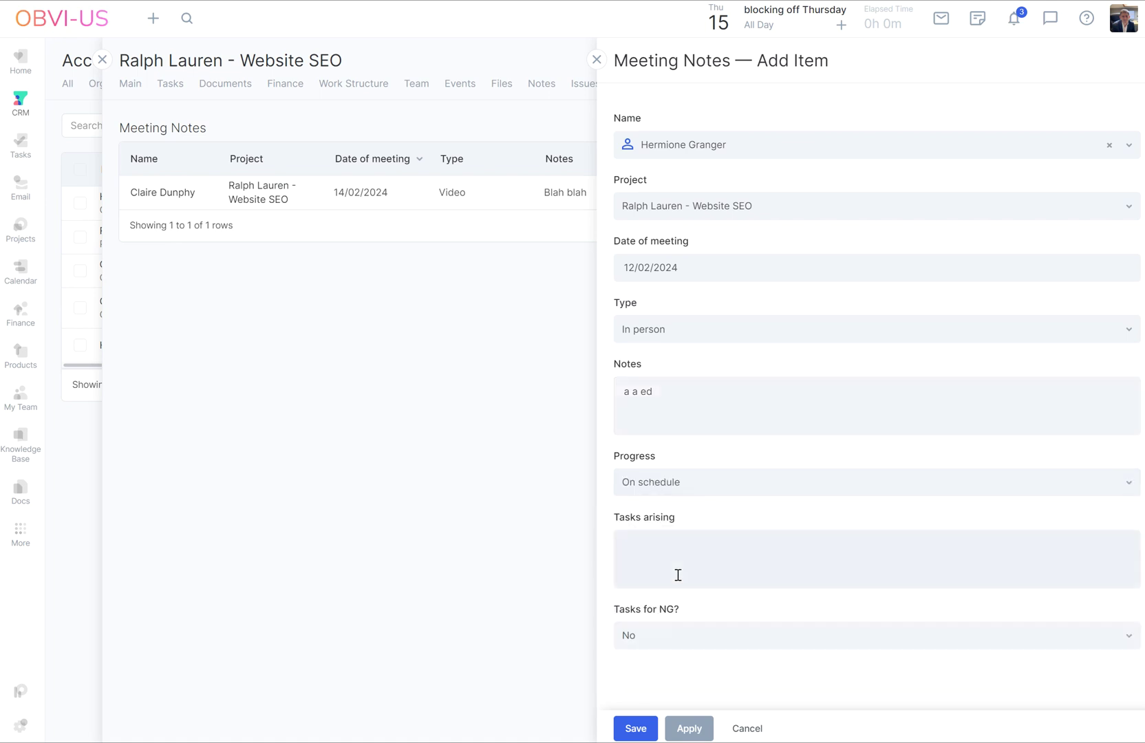
click(677, 575)
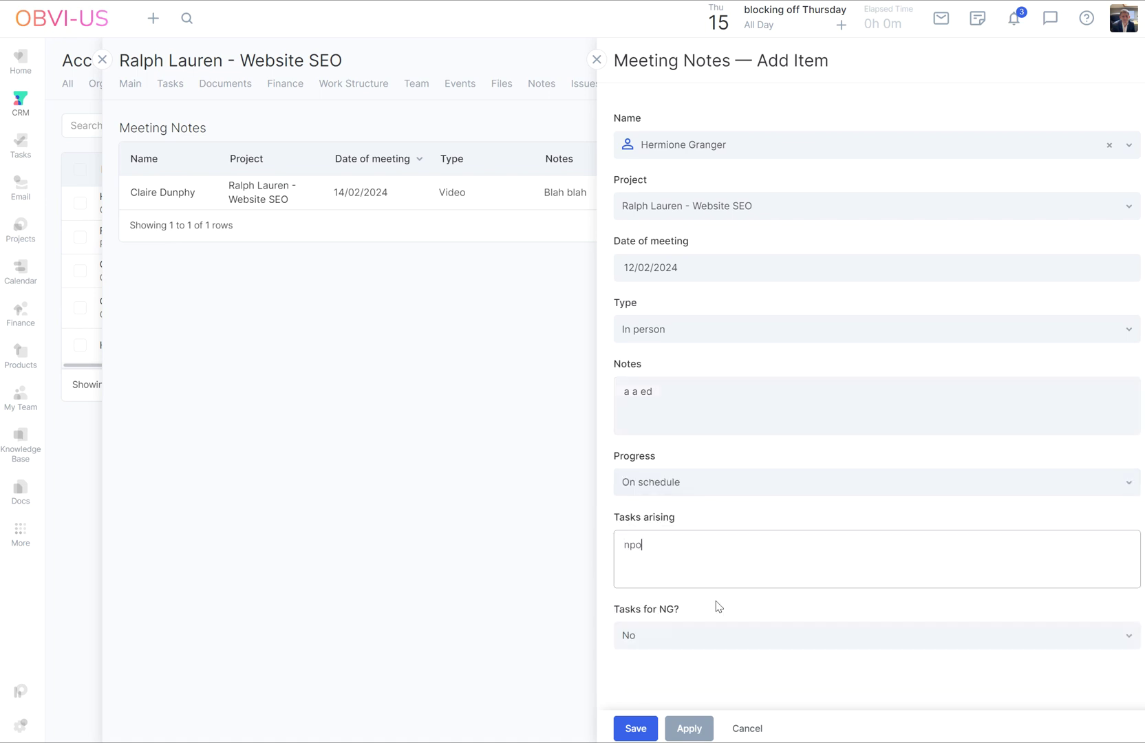
text(no)
click(638, 731)
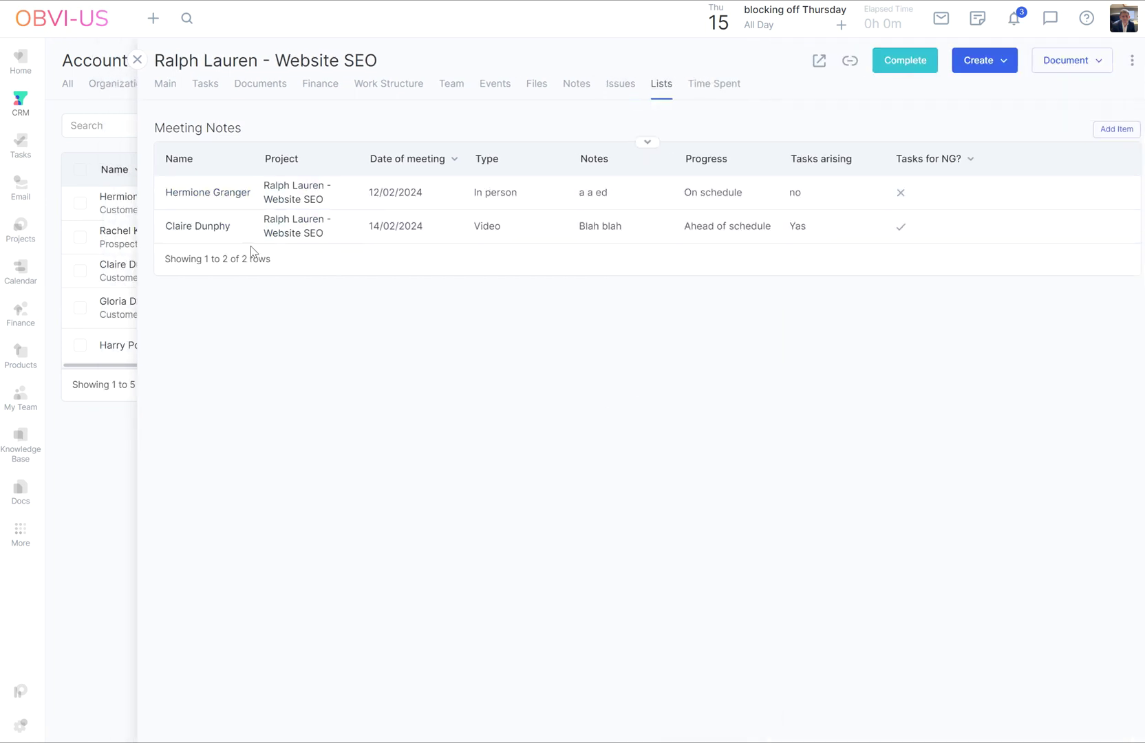
Close the project and review the Modern Family CEO contact's record lists
click(135, 64)
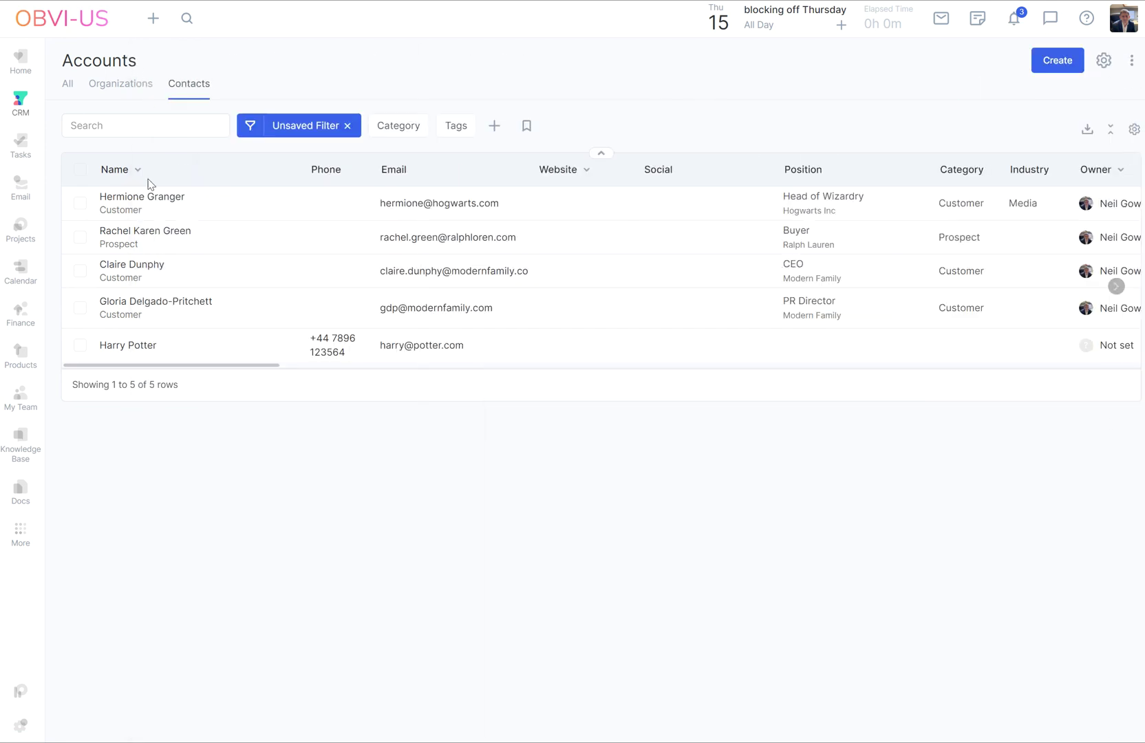
click(137, 270)
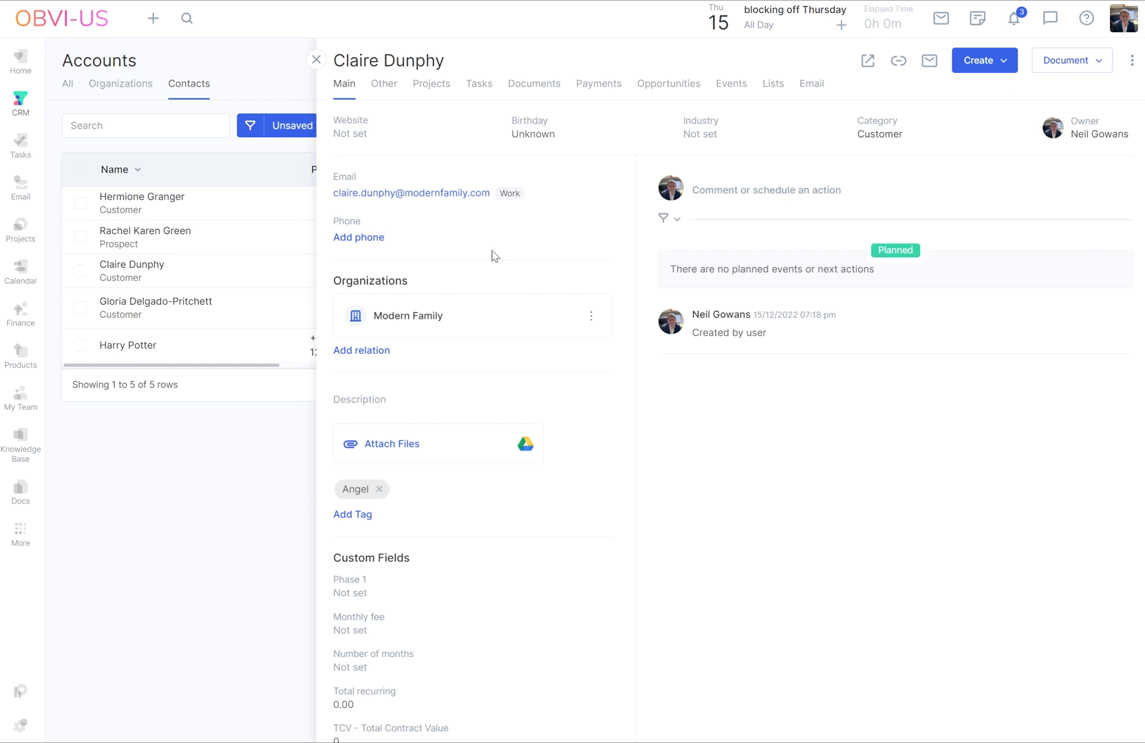
click(768, 89)
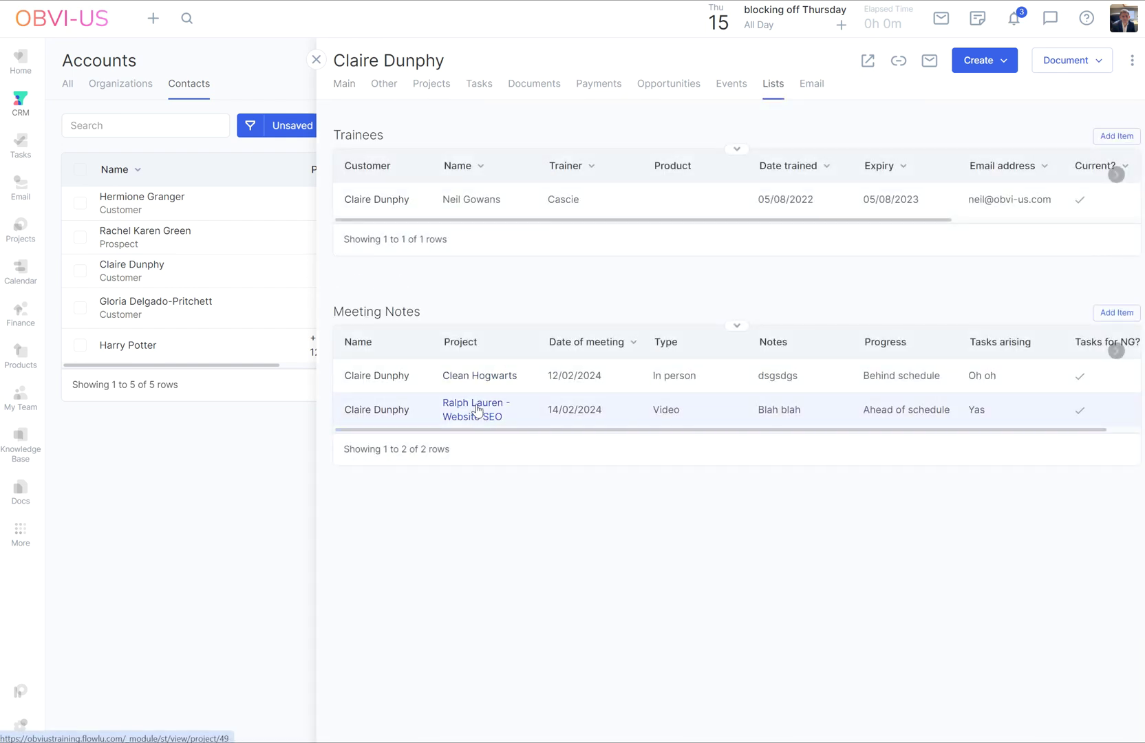
click(316, 60)
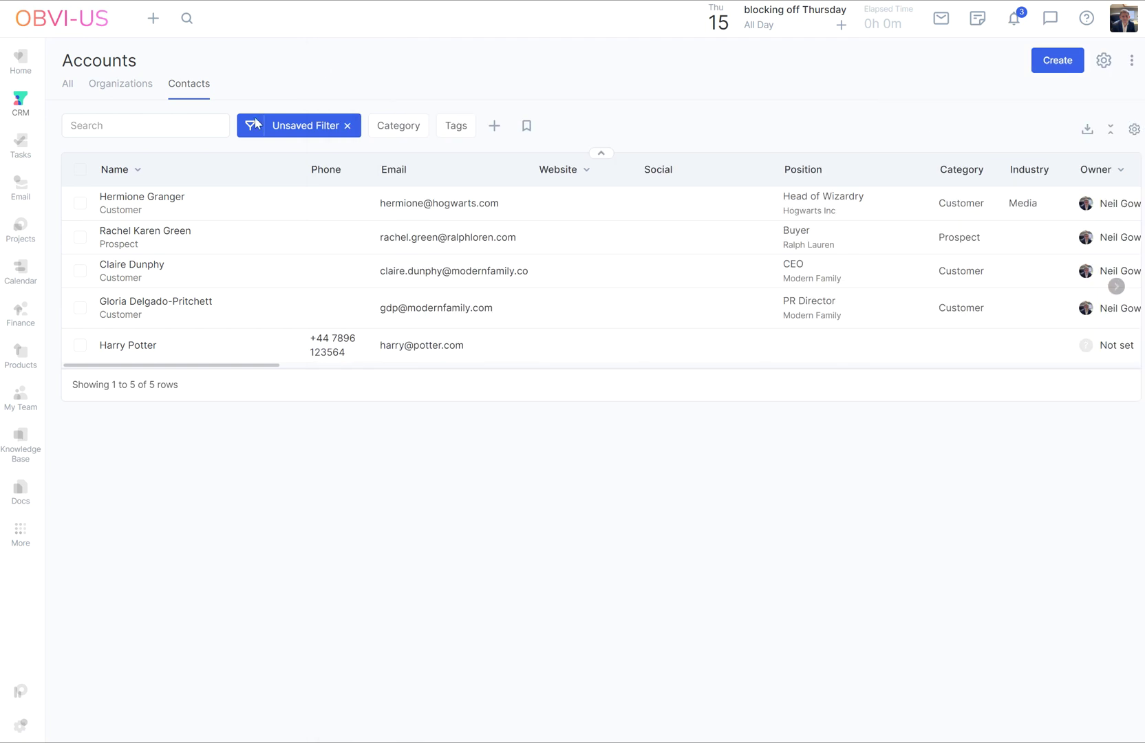
Check the Hogwarts Inc contact's meeting notes, then bring up the extra apps menu
click(163, 201)
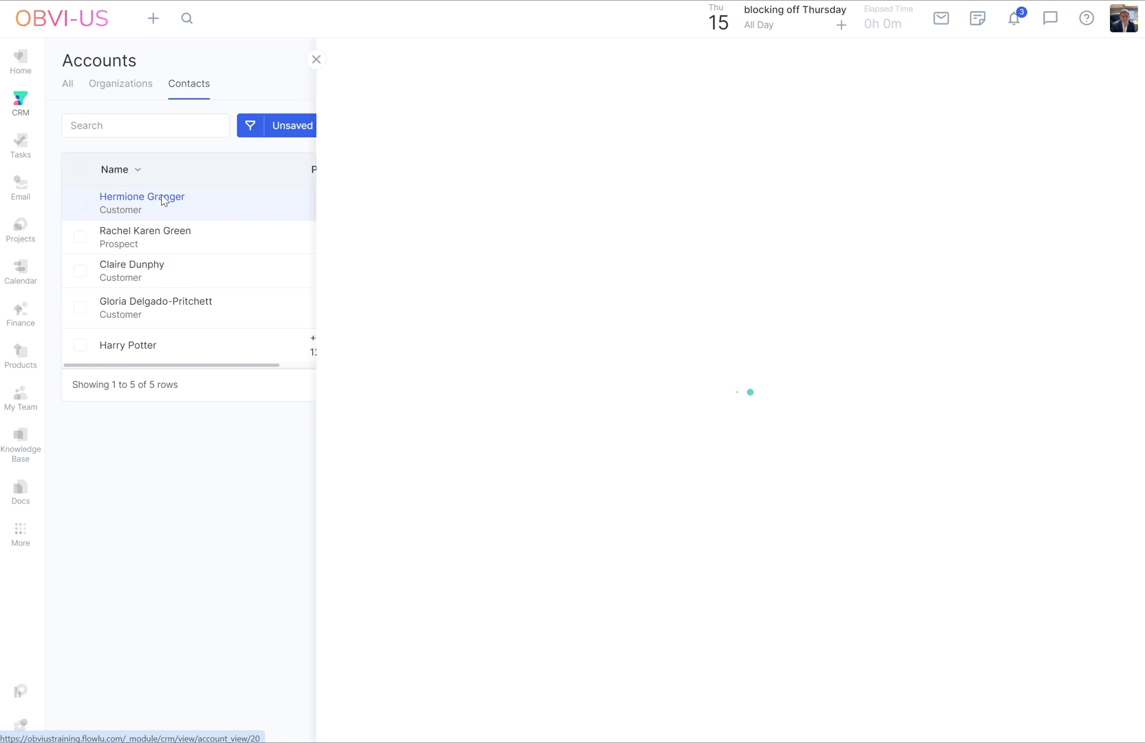
click(772, 84)
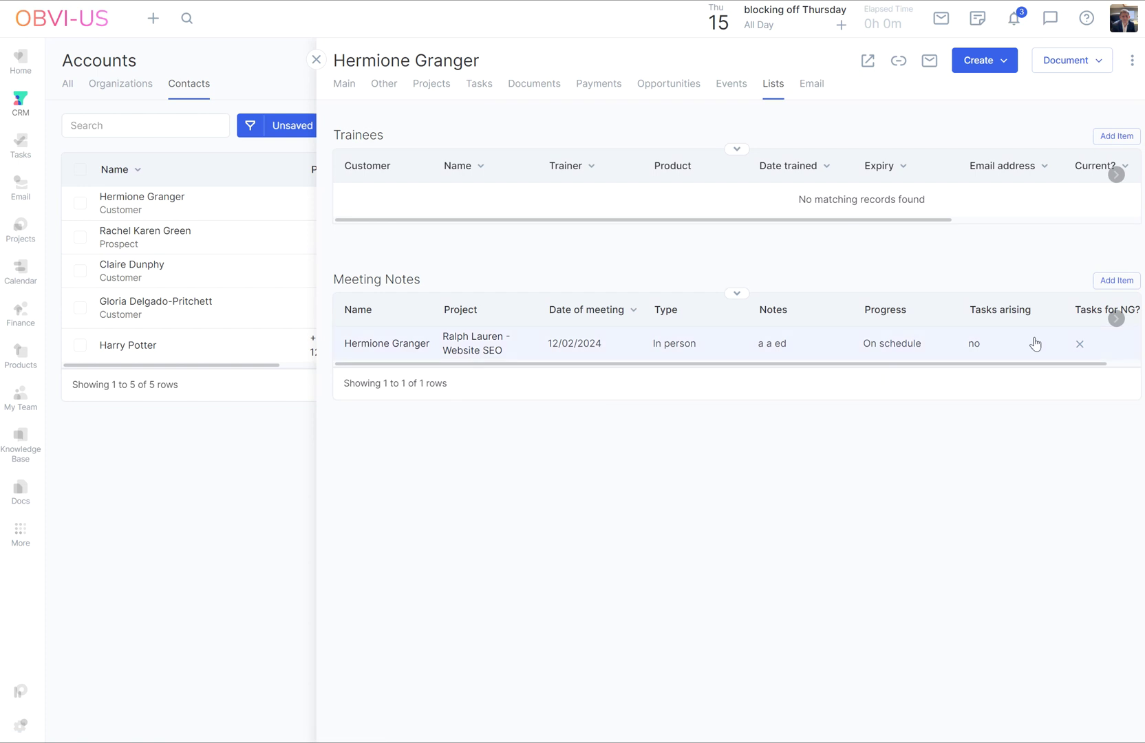
click(316, 60)
click(15, 536)
Open the Meeting Notes list, then the All lists page showing Trainees (2) and Meeting Notes (3)
click(105, 195)
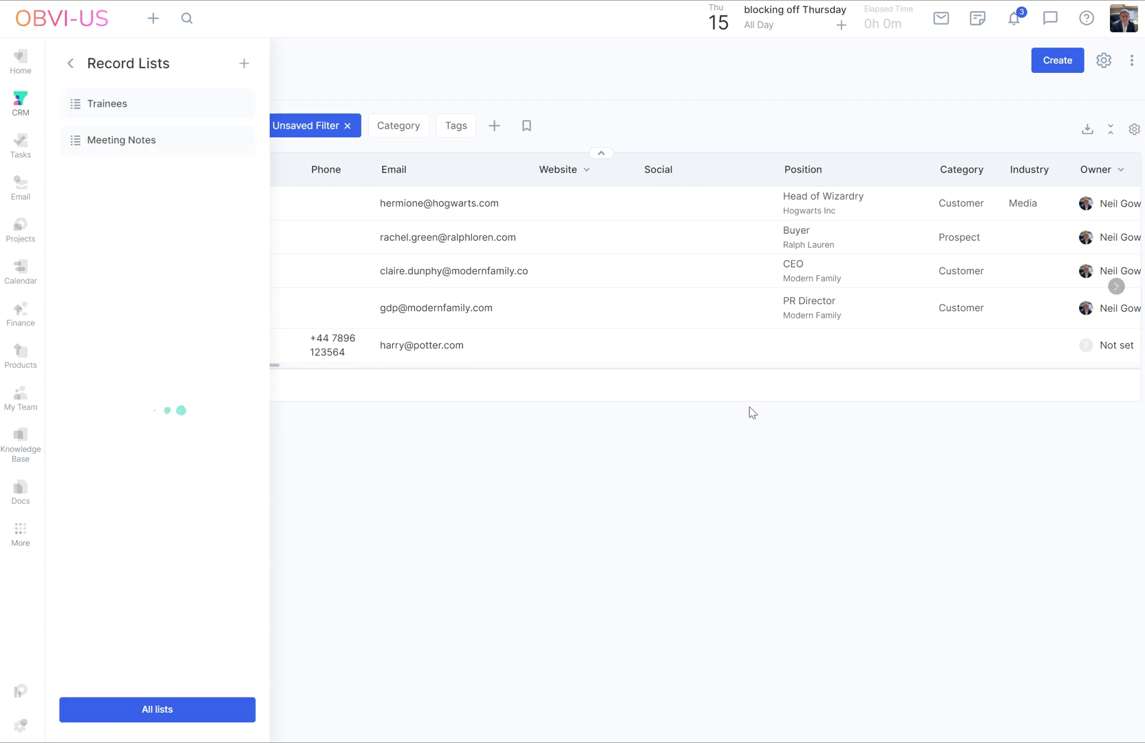
click(122, 144)
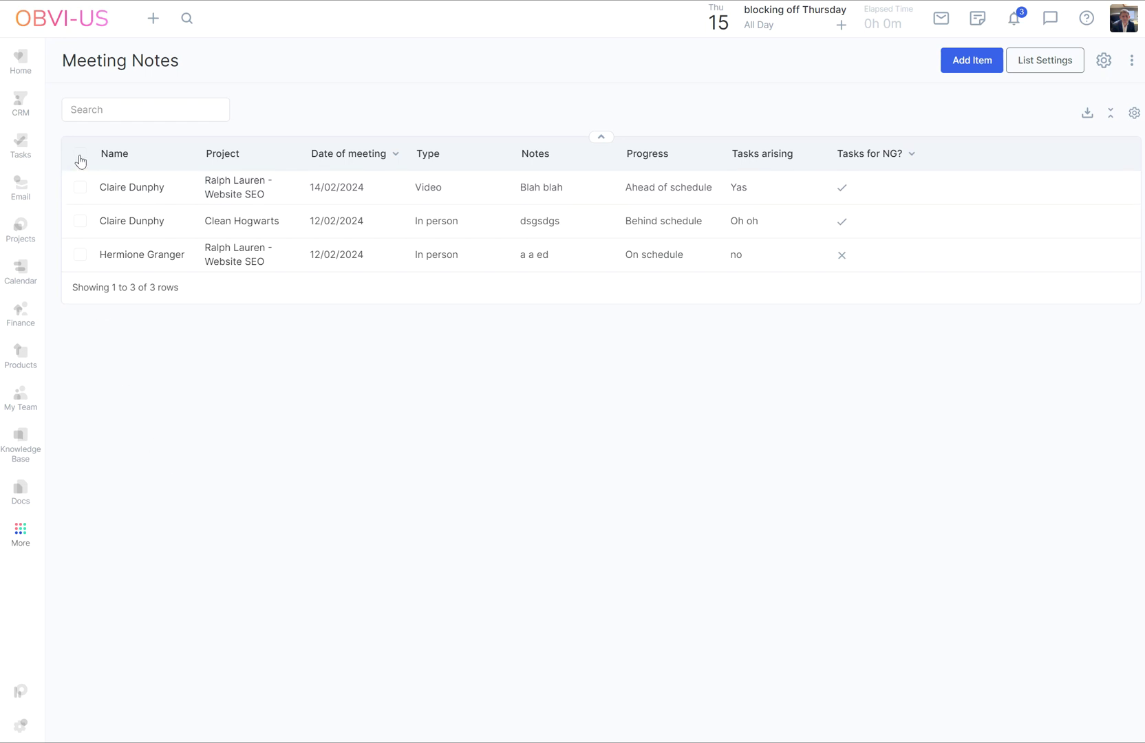
click(13, 536)
click(113, 185)
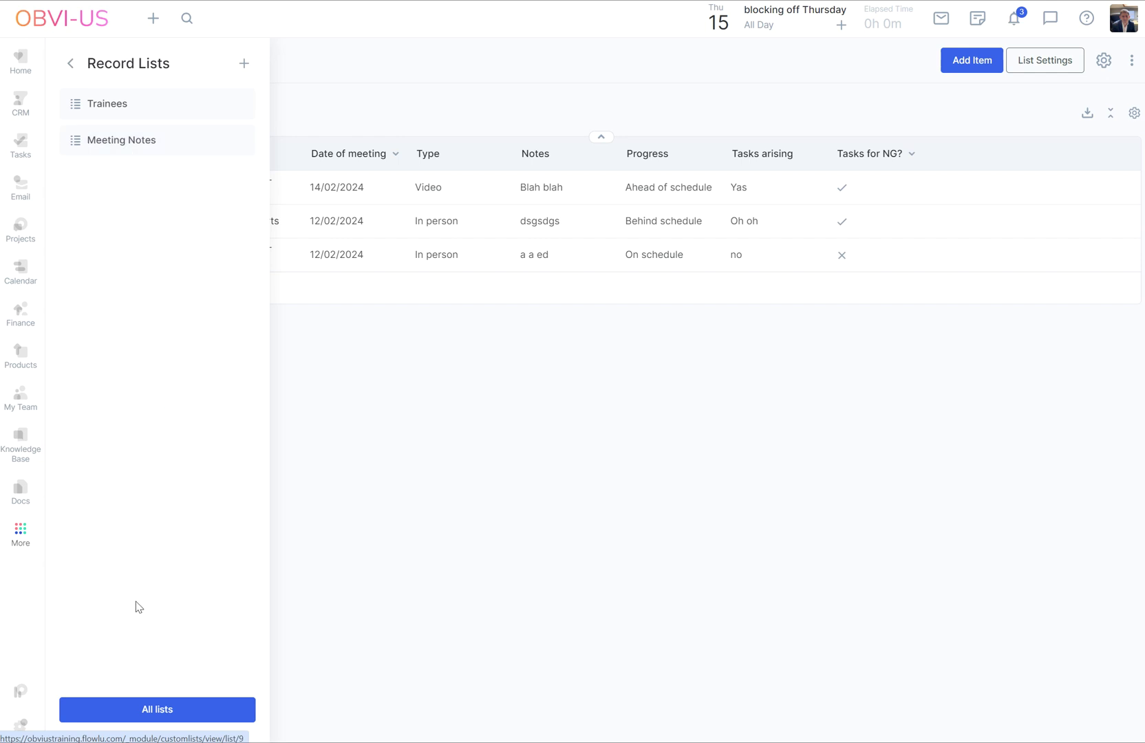
click(147, 713)
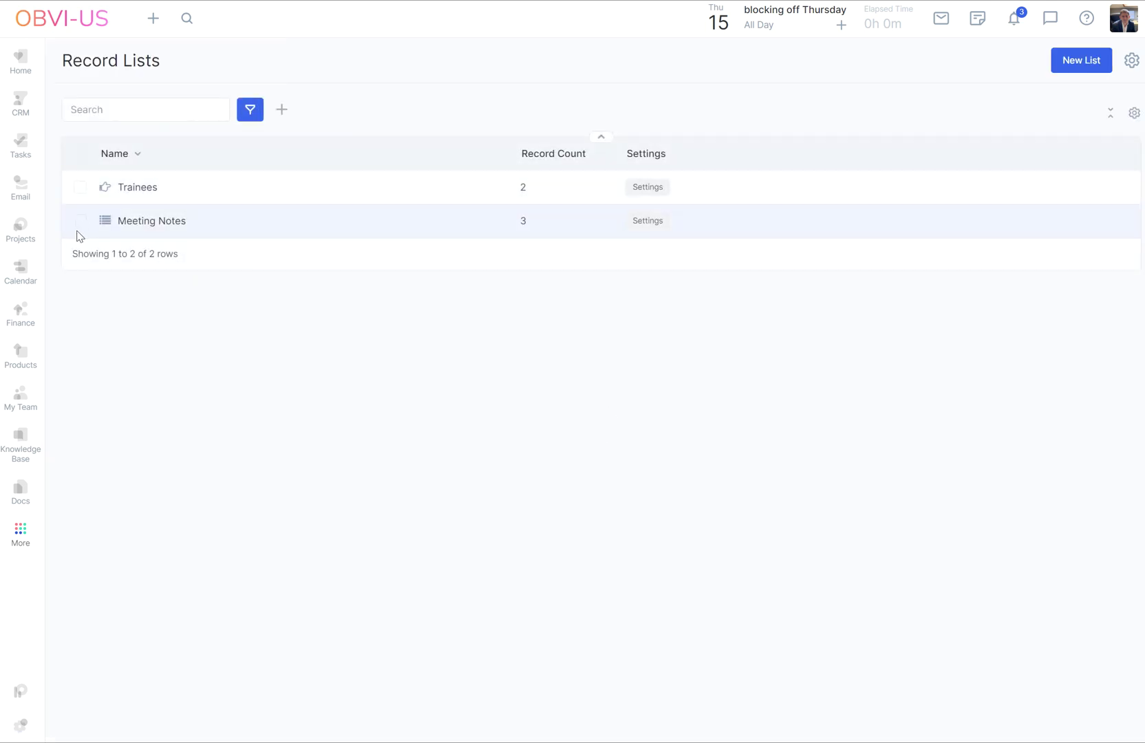
click(79, 222)
click(79, 221)
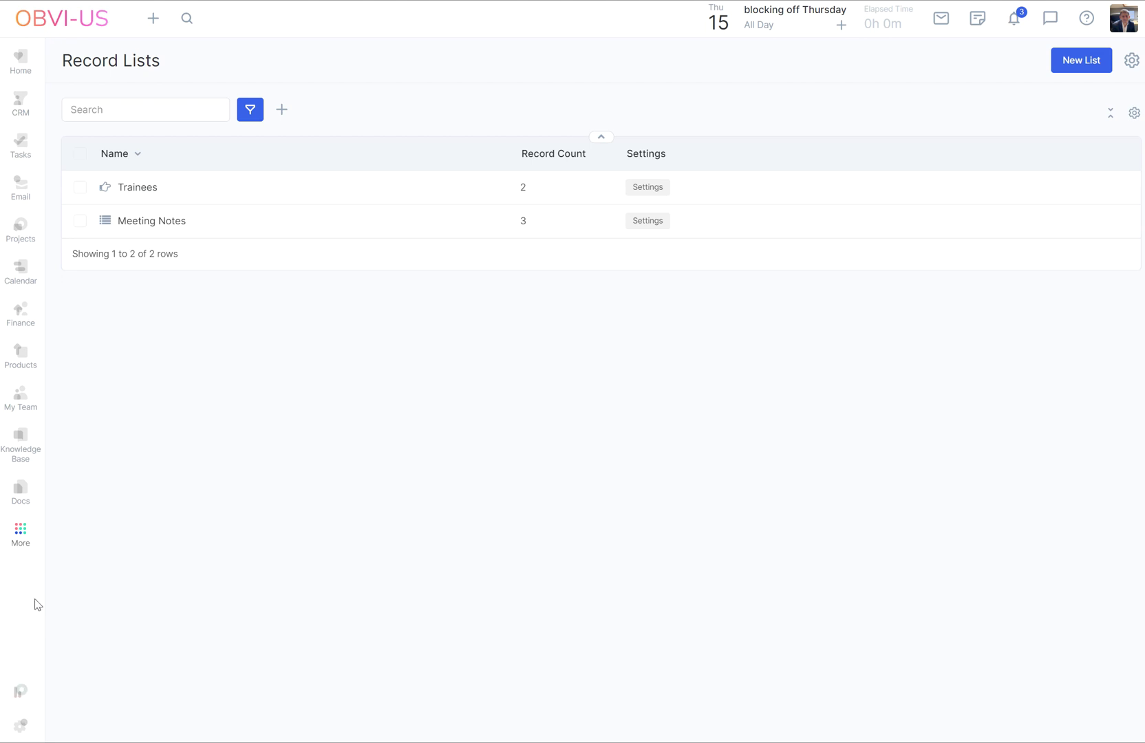
Review the Modern Family CEO contact's meeting notes, then bring up the extra apps menu
click(22, 120)
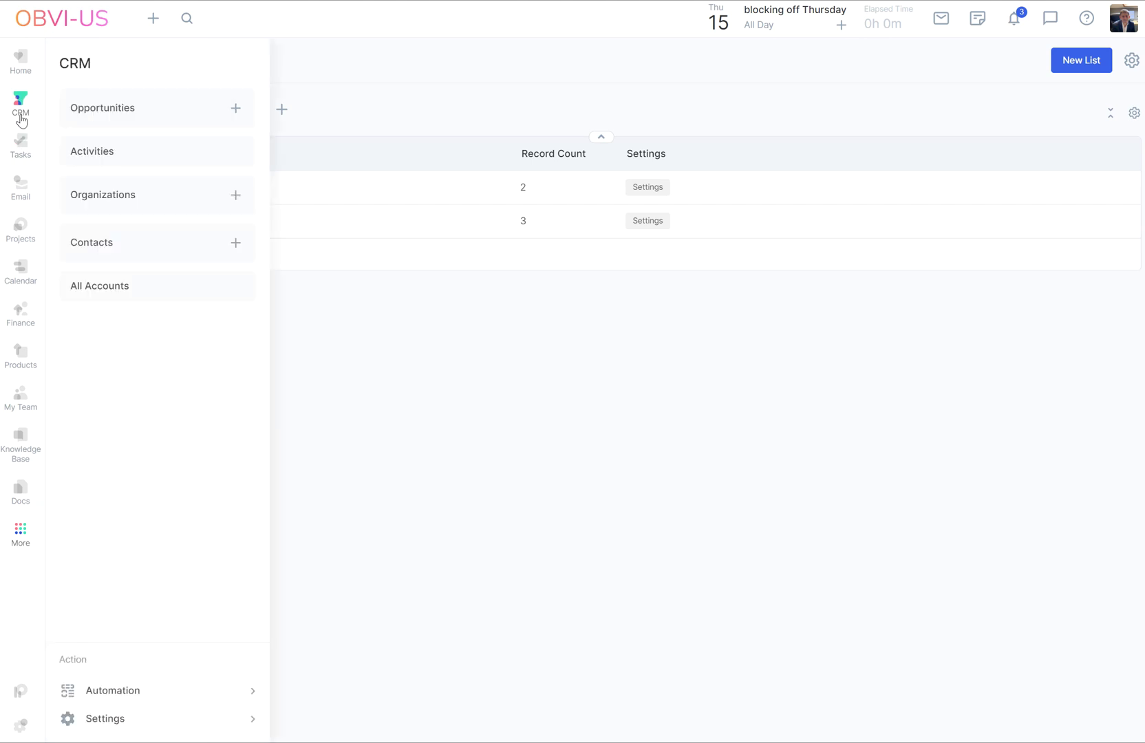
click(90, 249)
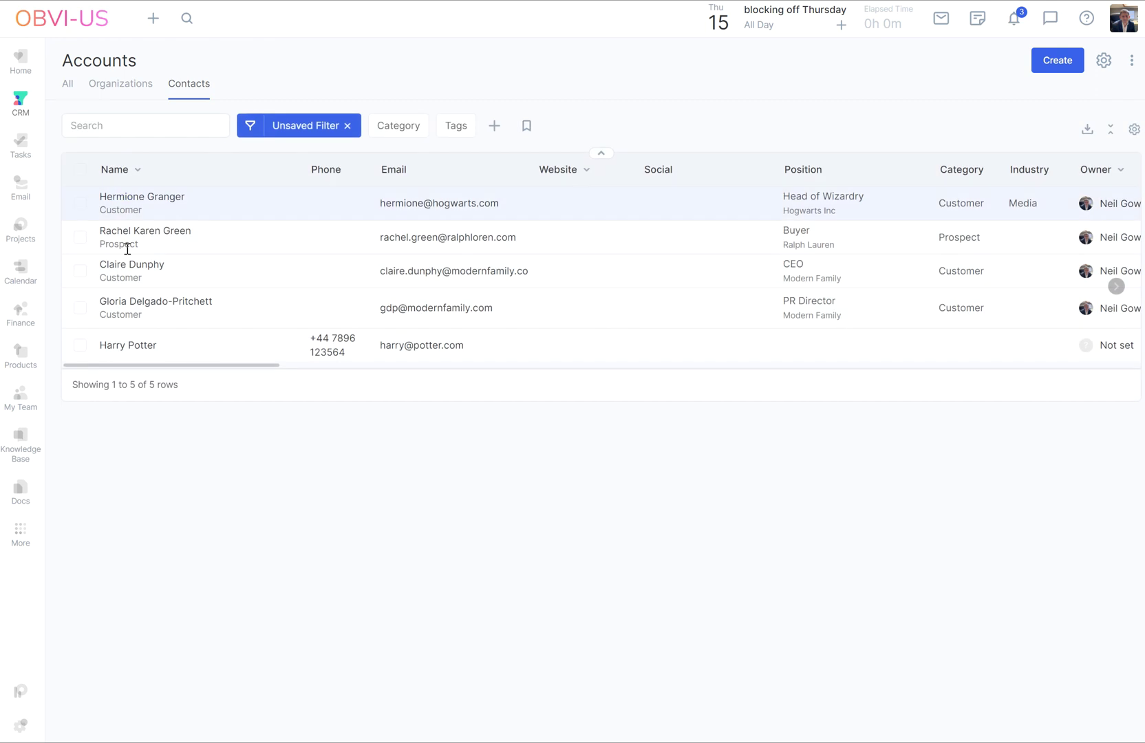
click(130, 265)
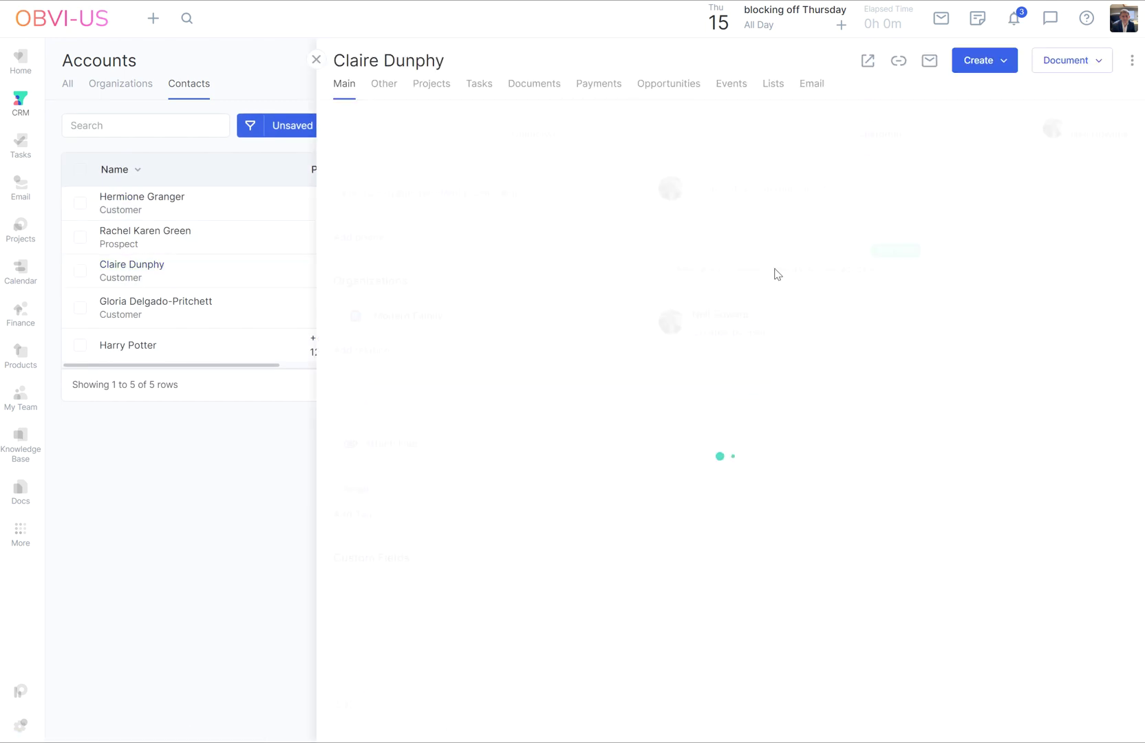
click(773, 83)
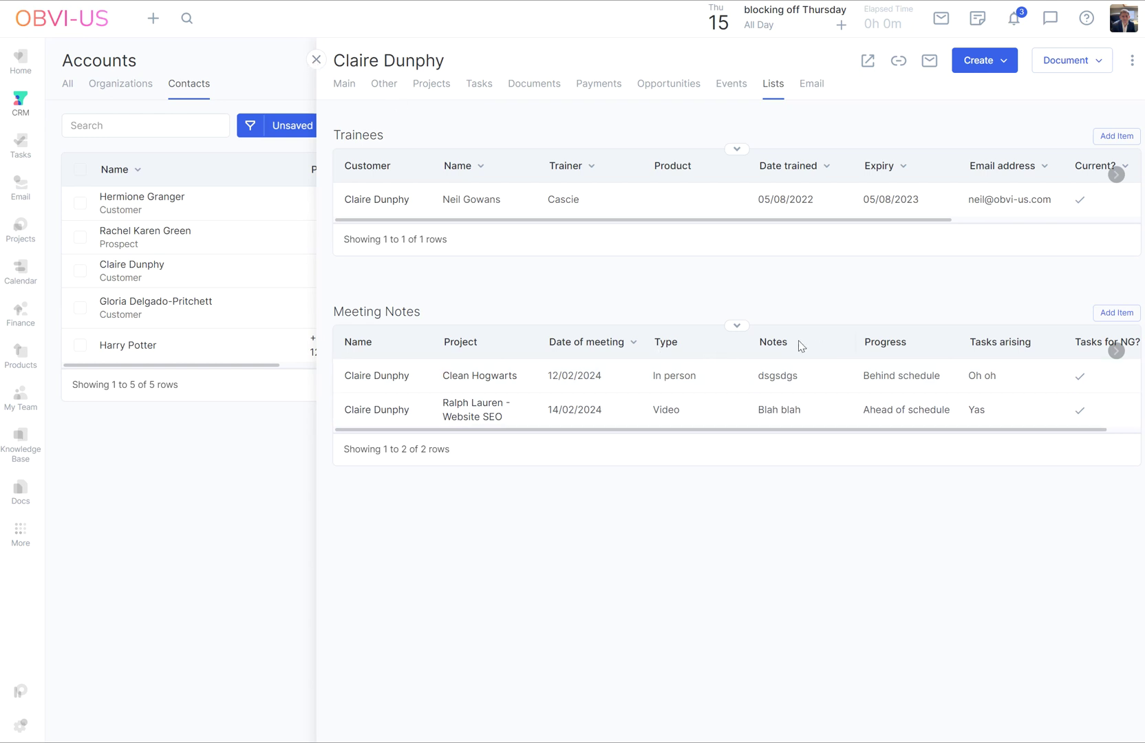
click(318, 61)
click(15, 540)
In the Meeting Notes list settings, turn off visibility of the Notes and Tasks arising fields
click(90, 210)
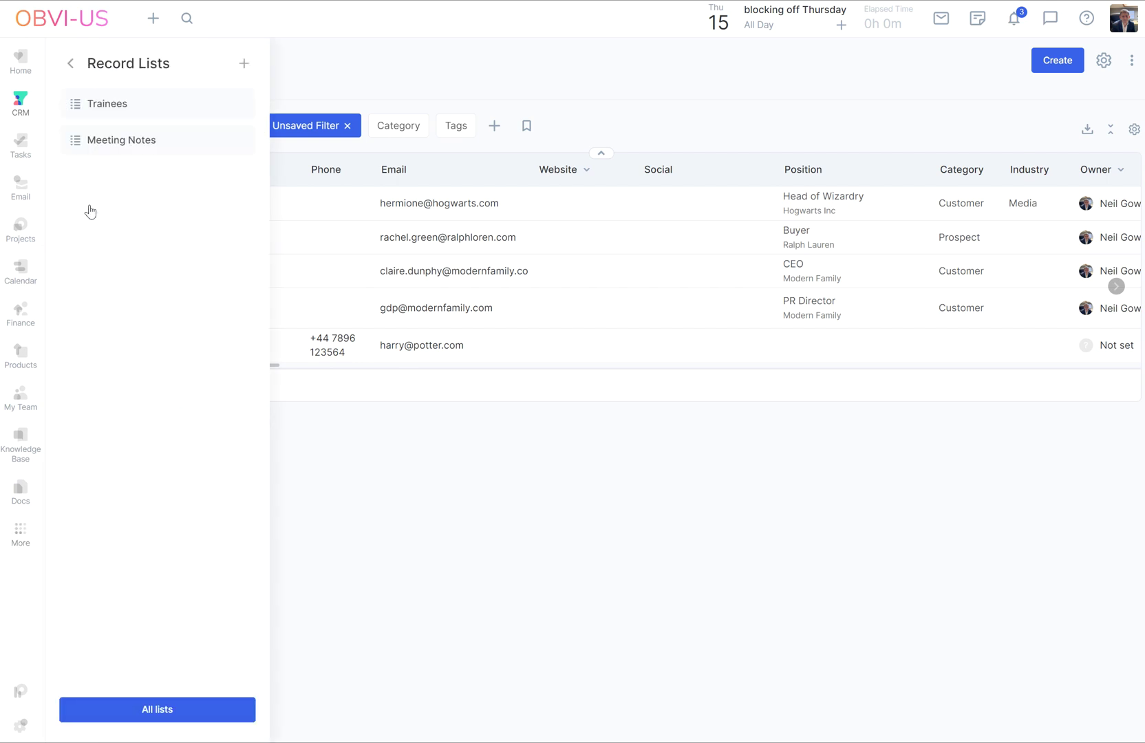
click(109, 144)
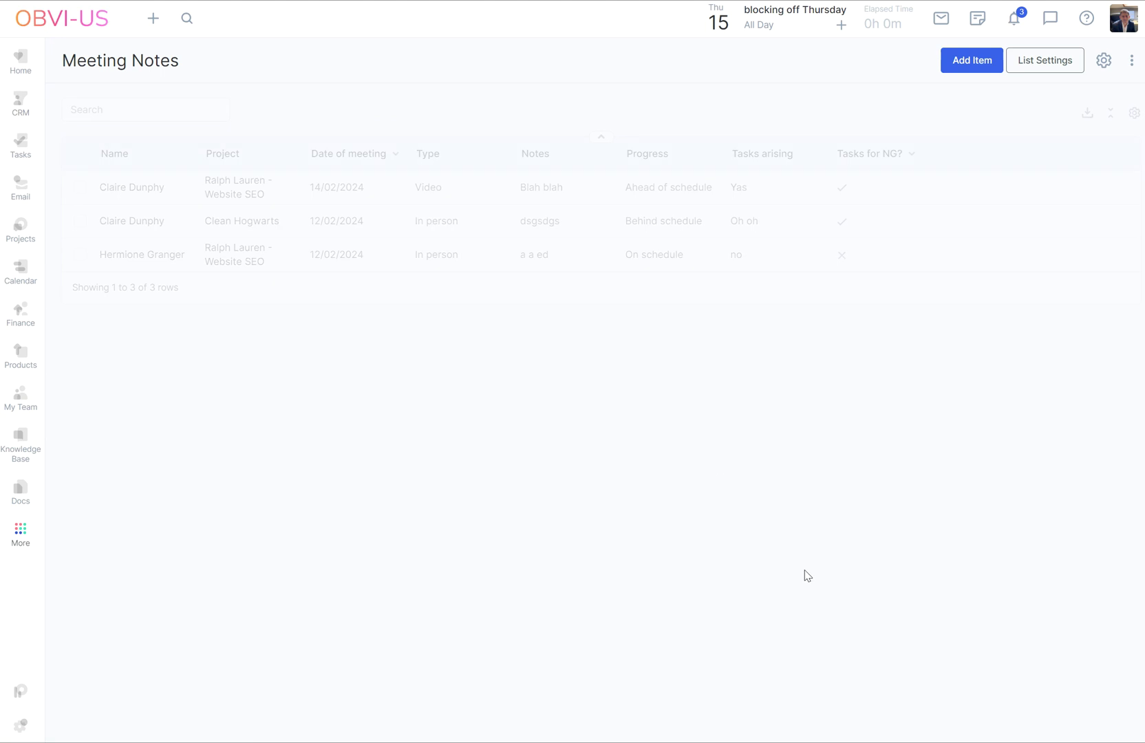
click(1040, 59)
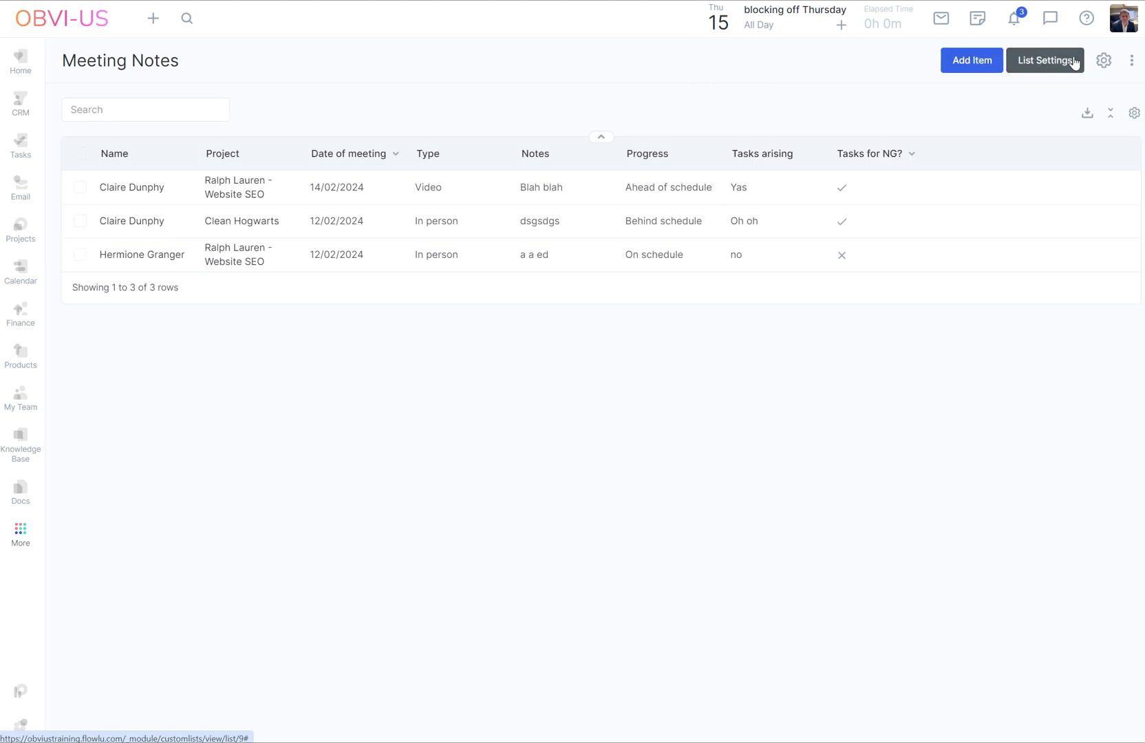
click(1049, 61)
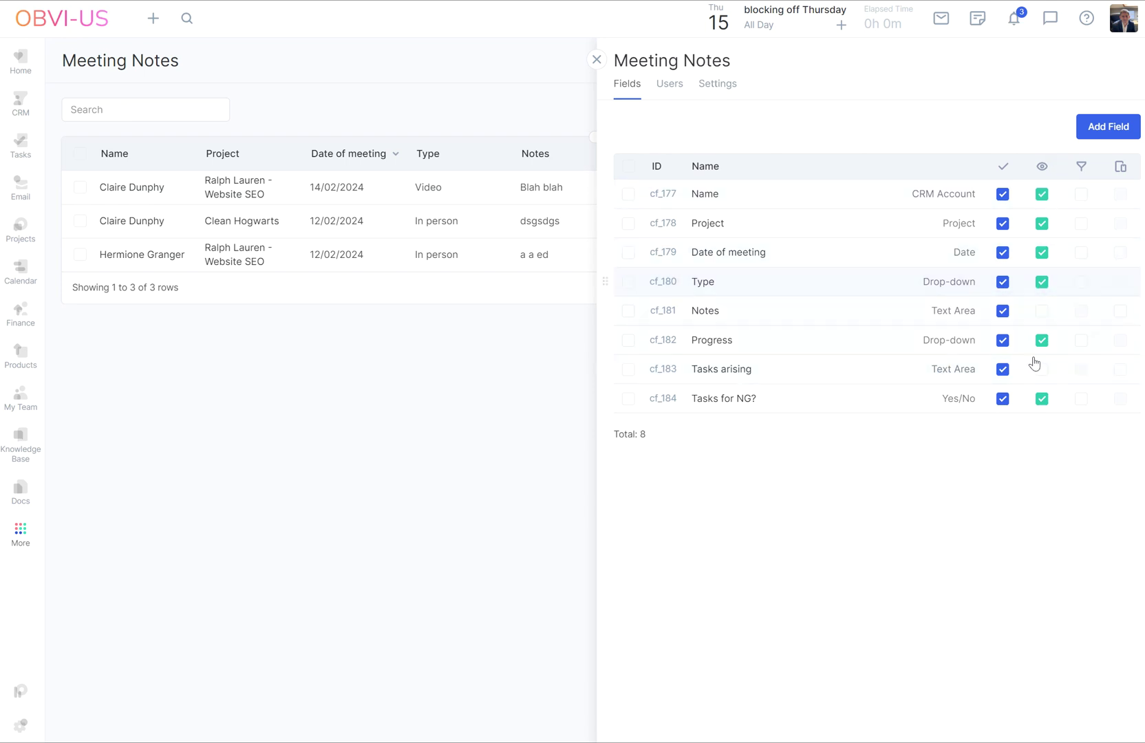
click(596, 60)
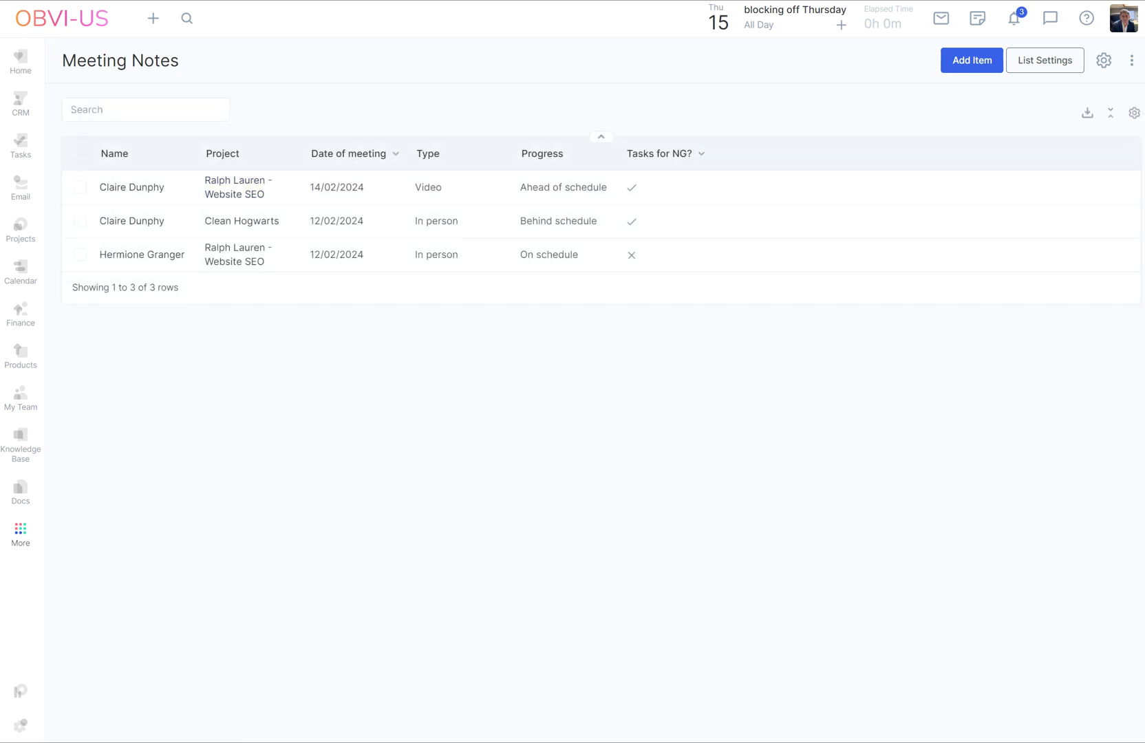
Open meeting note #33 (Ralph Lauren - Website SEO, 12/02/2024) from the Hogwarts Inc contact's Lists tab
click(21, 102)
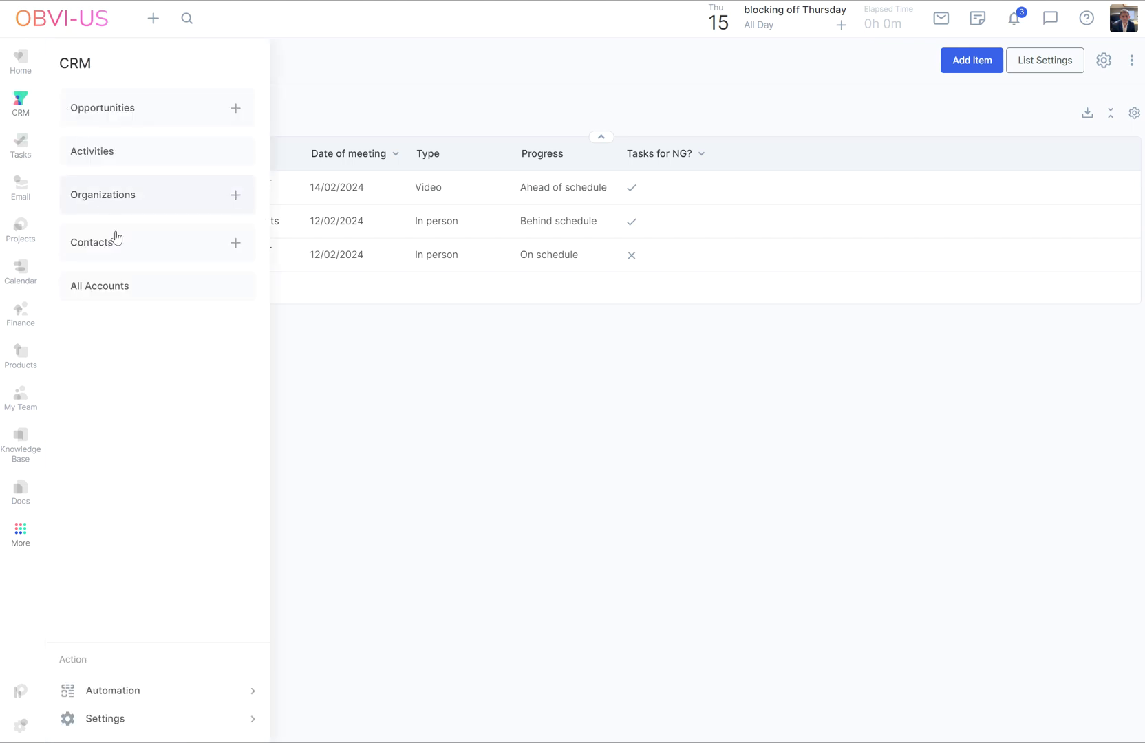
click(112, 256)
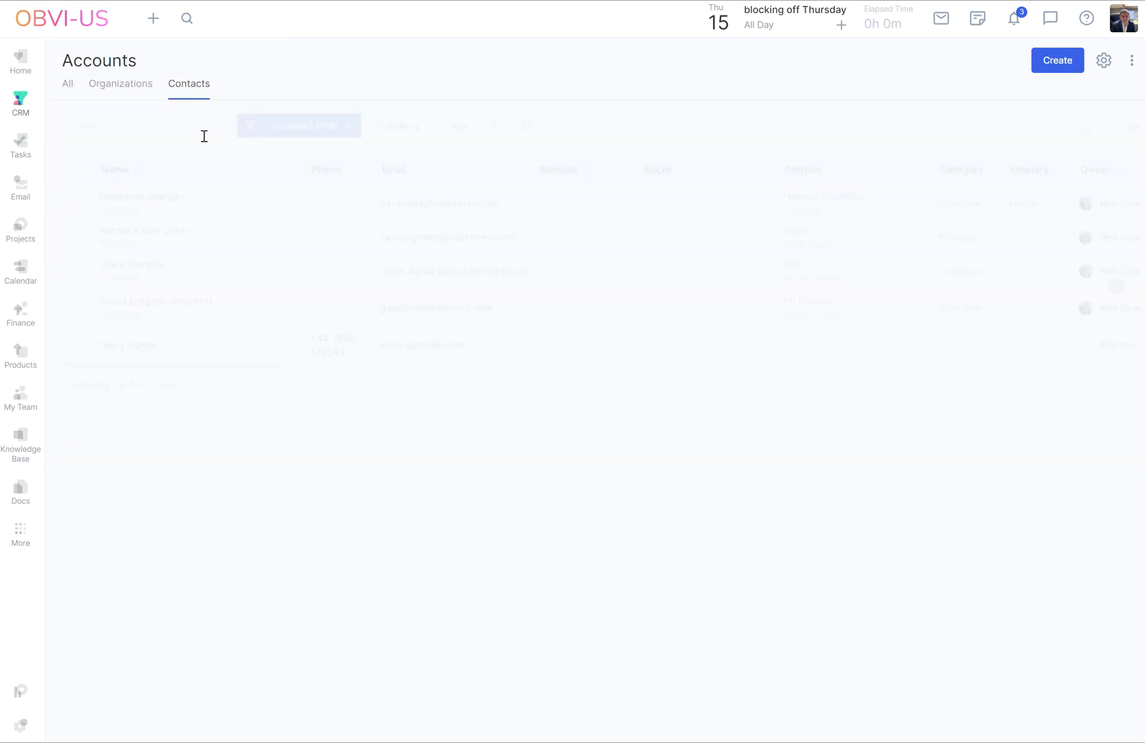
click(143, 200)
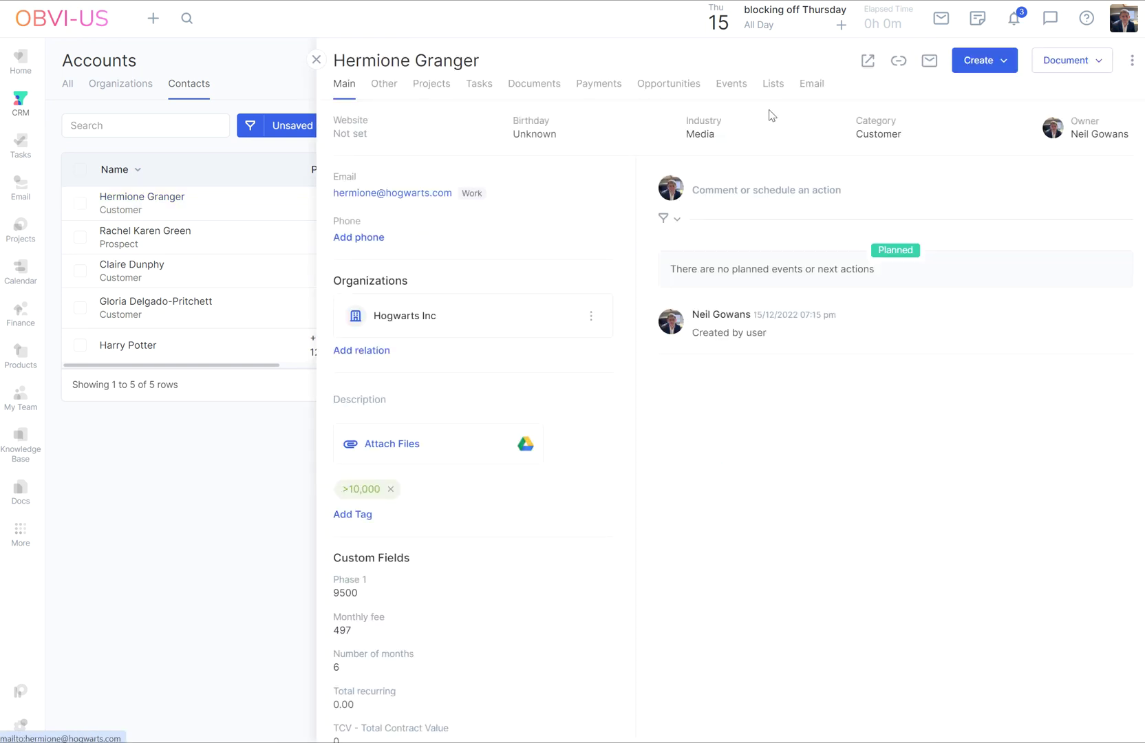
click(774, 87)
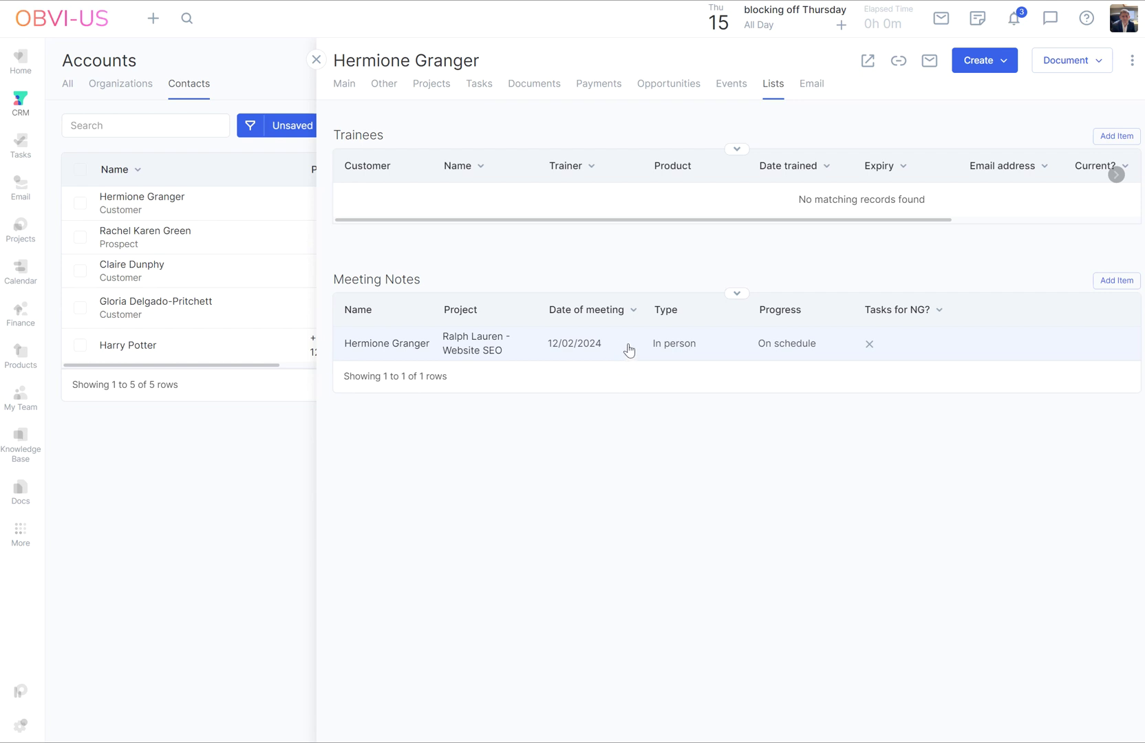
click(629, 350)
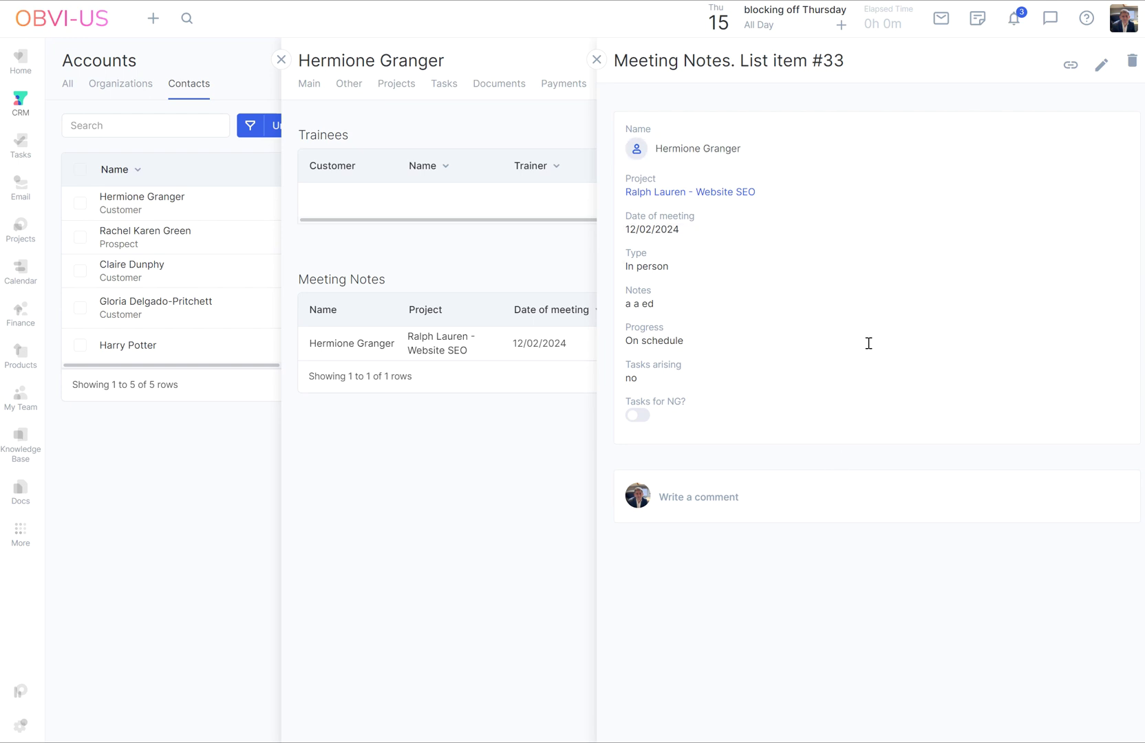
Edit meeting note #33 to set Tasks for NG? to Yes and save it
click(1097, 69)
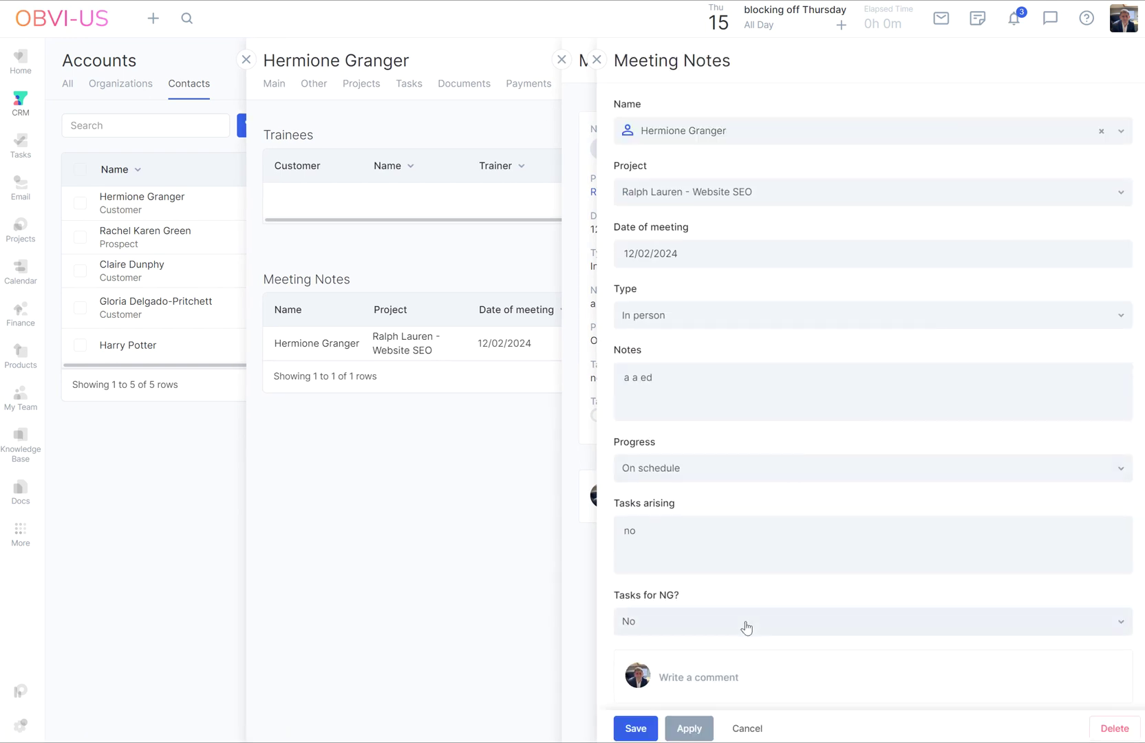
click(748, 624)
click(676, 680)
click(634, 728)
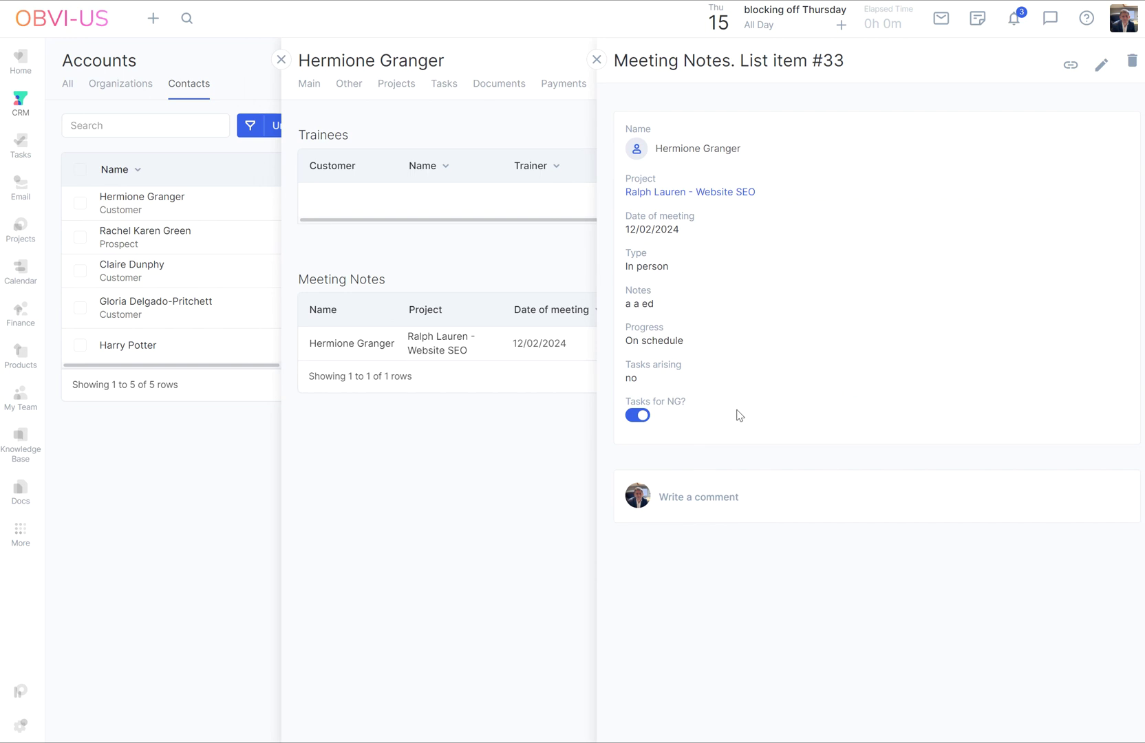
click(793, 506)
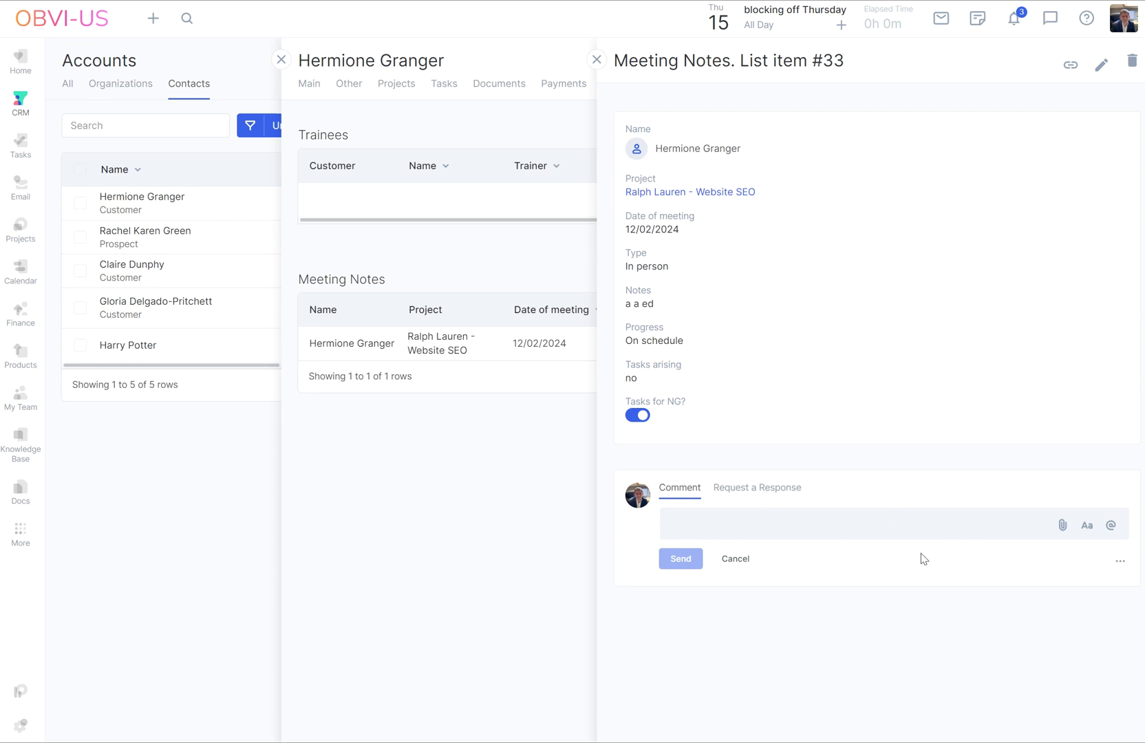
Close the Ralph Lauren - Website SEO meeting note panel to return to the contact's record
click(597, 61)
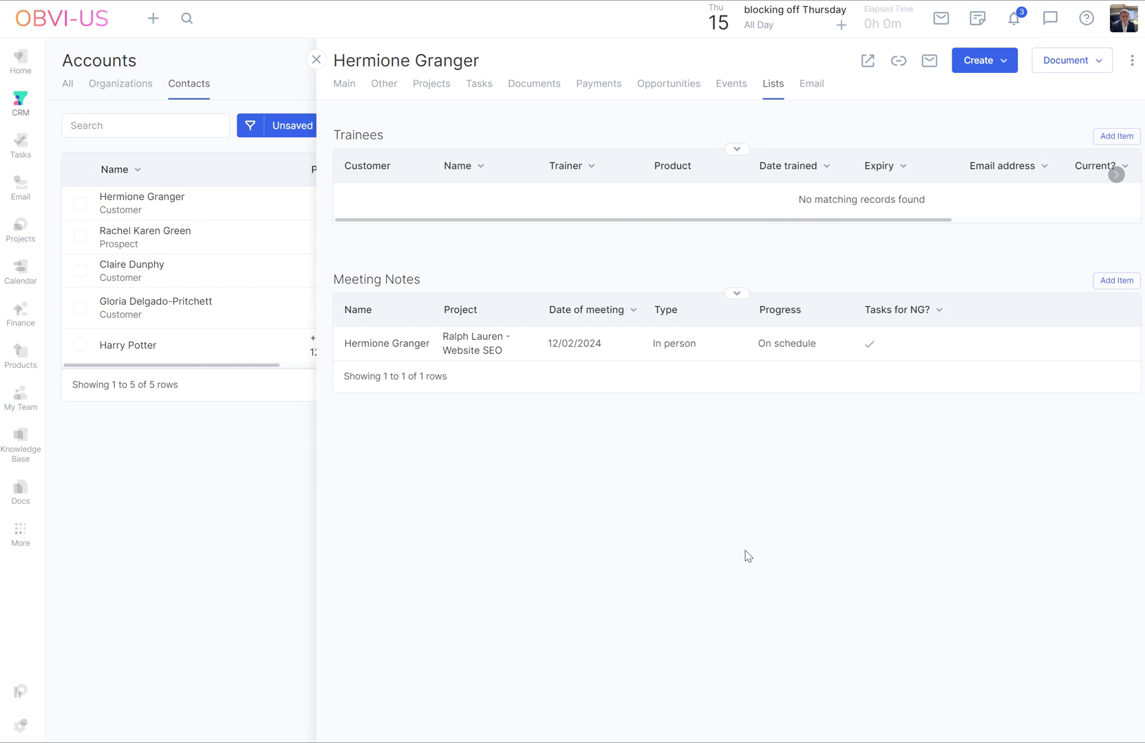